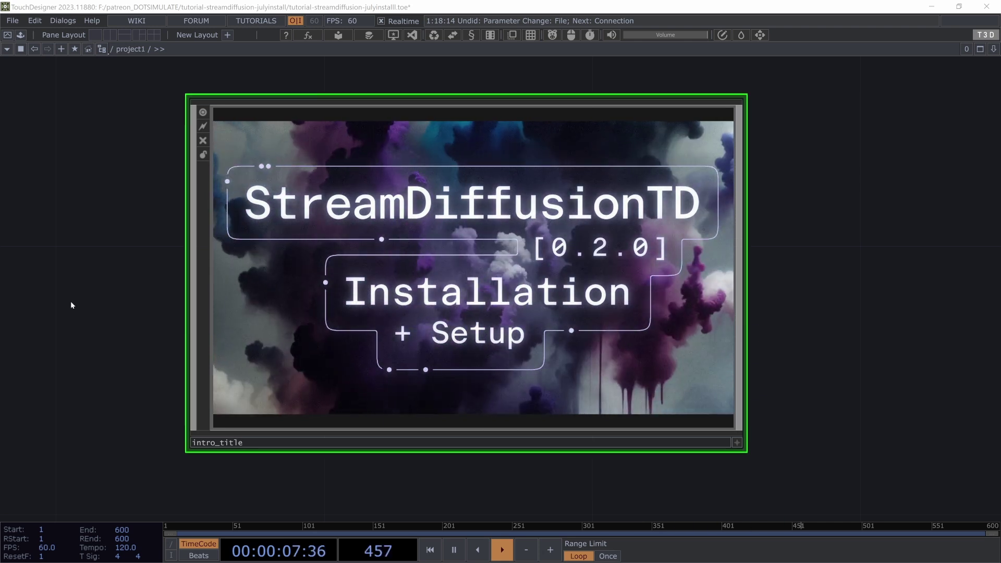
# Step: Delete the intro_title operator from the project1 network
pyautogui.scroll(-2, 214, 366)
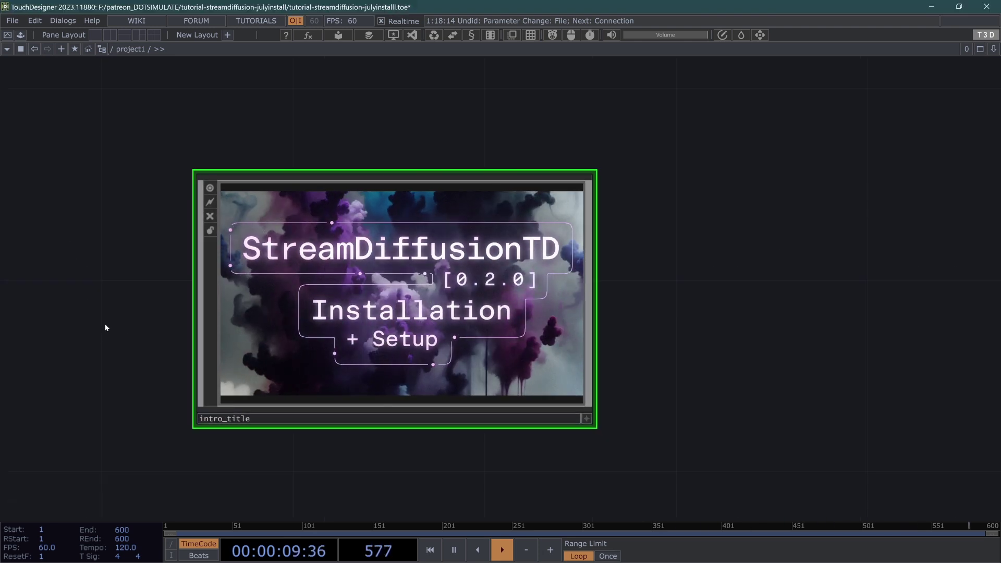
pyautogui.moveTo(105, 328); pyautogui.dragTo(213, 329)
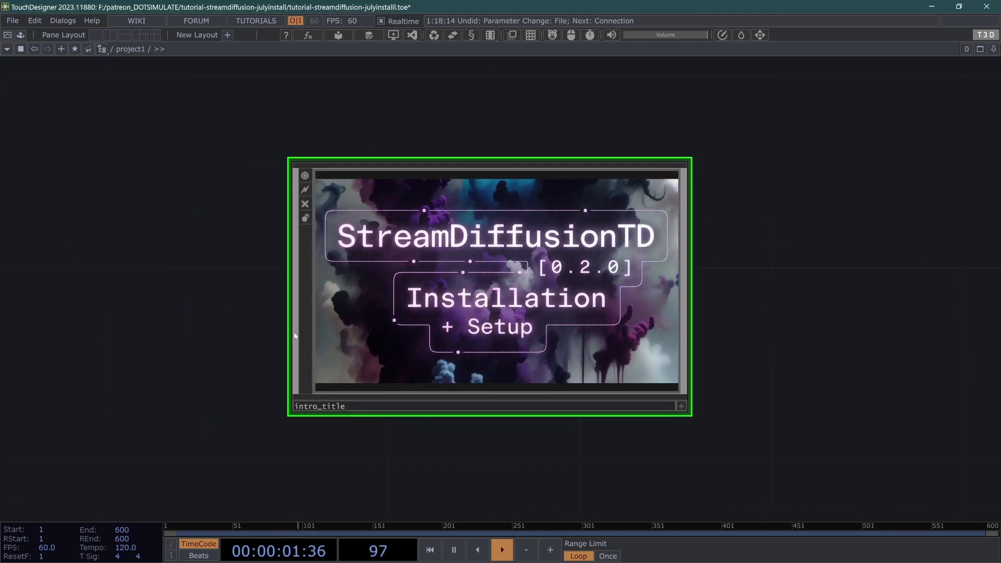
pyautogui.moveTo(138, 283); pyautogui.dragTo(635, 355, button='right')
pyautogui.press('Delete')
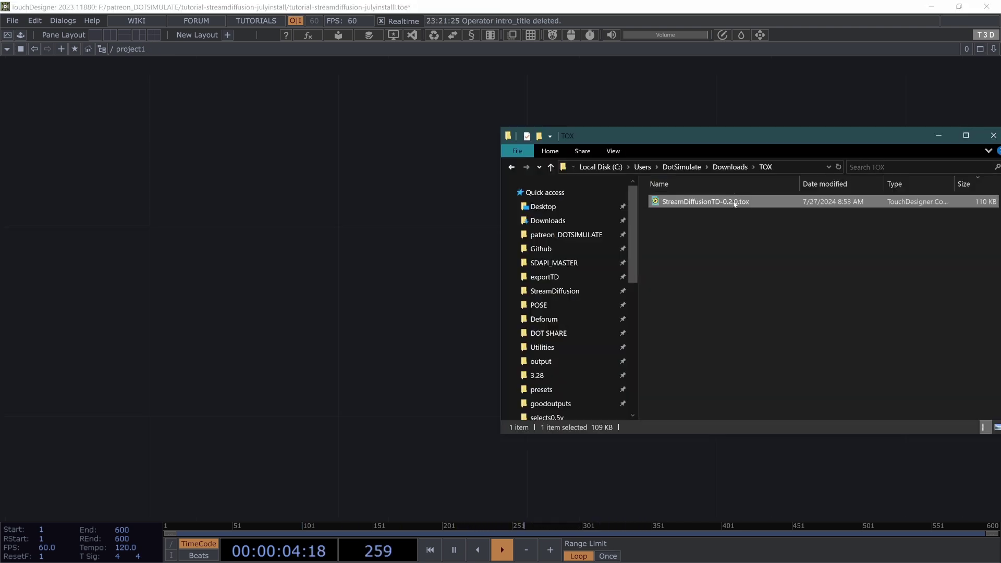
# Step: Load StreamDiffusionTD-0.2.0.tox from the Downloads TOX folder into the empty project1 network
pyautogui.moveTo(704, 202); pyautogui.dragTo(420, 248)
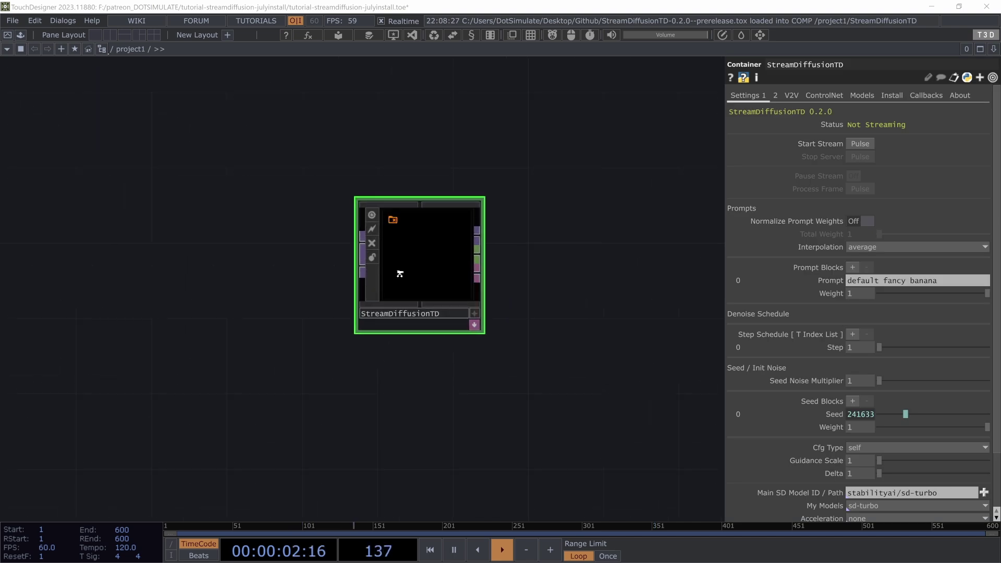
pyautogui.scroll(2, 402, 273)
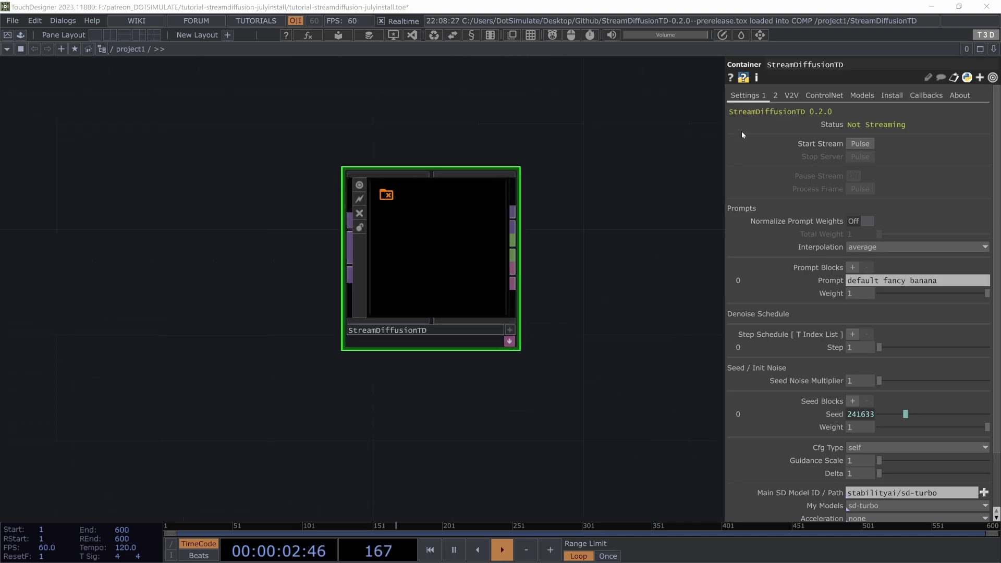
# Step: Look through the StreamDiffusionTD component's parameter pages, from Settings 1 and 2 through V2V, ControlNet, Models, Install, Callbacks and About
pyautogui.click(776, 96)
pyautogui.click(792, 96)
pyautogui.click(824, 95)
pyautogui.click(862, 96)
pyautogui.click(892, 96)
pyautogui.click(927, 96)
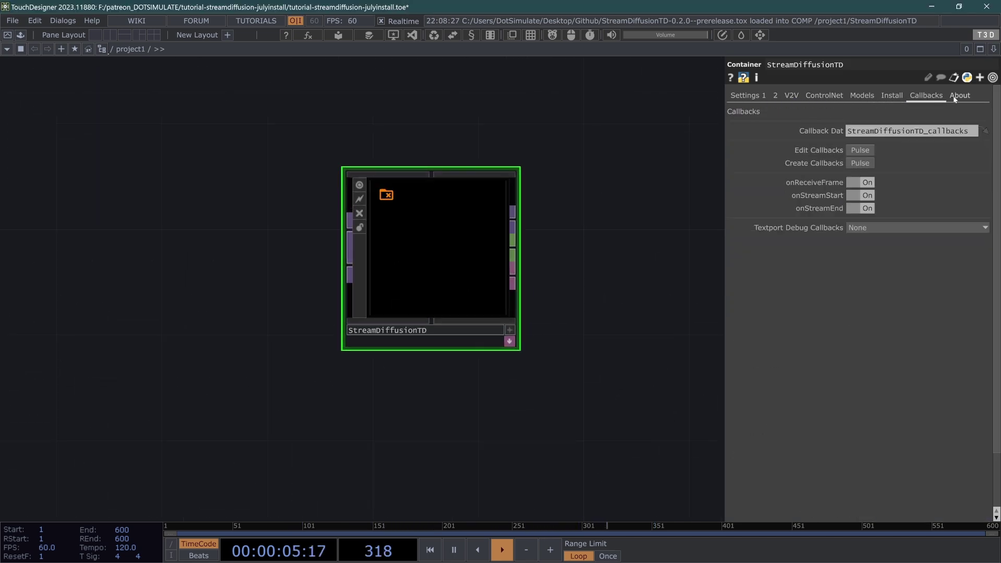
pyautogui.click(956, 97)
pyautogui.click(738, 97)
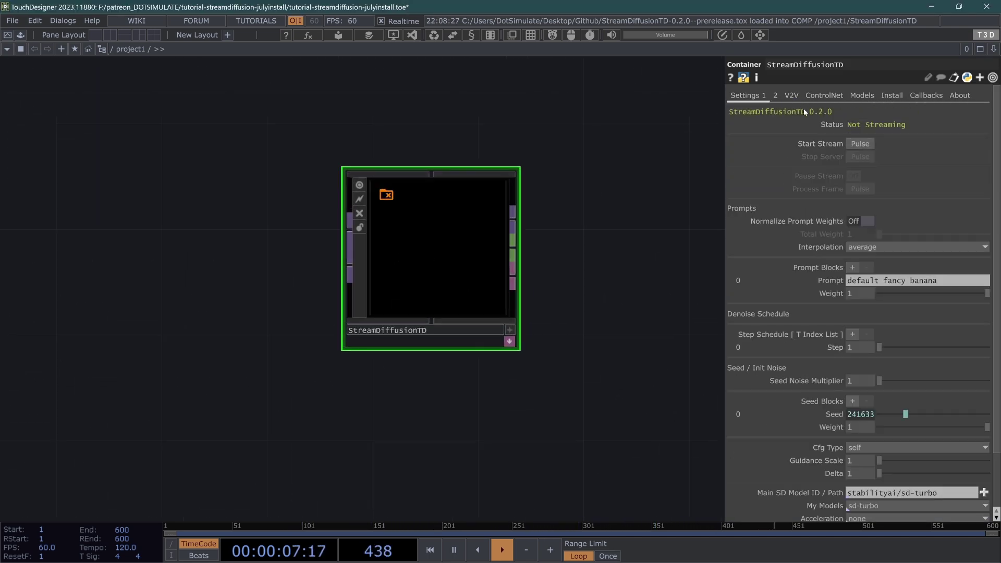
pyautogui.scroll(-3, 806, 135)
pyautogui.scroll(3, 809, 171)
pyautogui.click(776, 96)
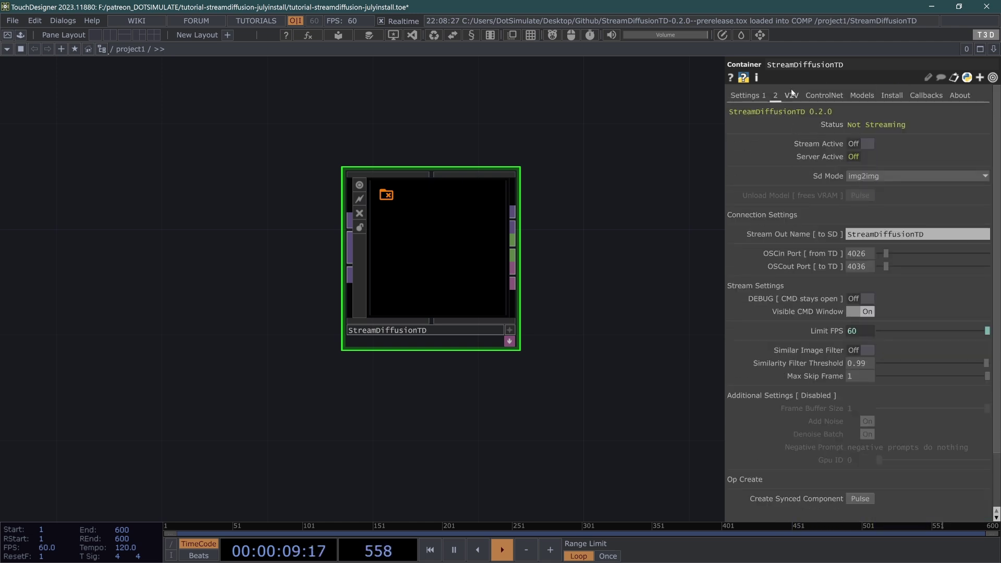
pyautogui.click(792, 94)
pyautogui.click(824, 96)
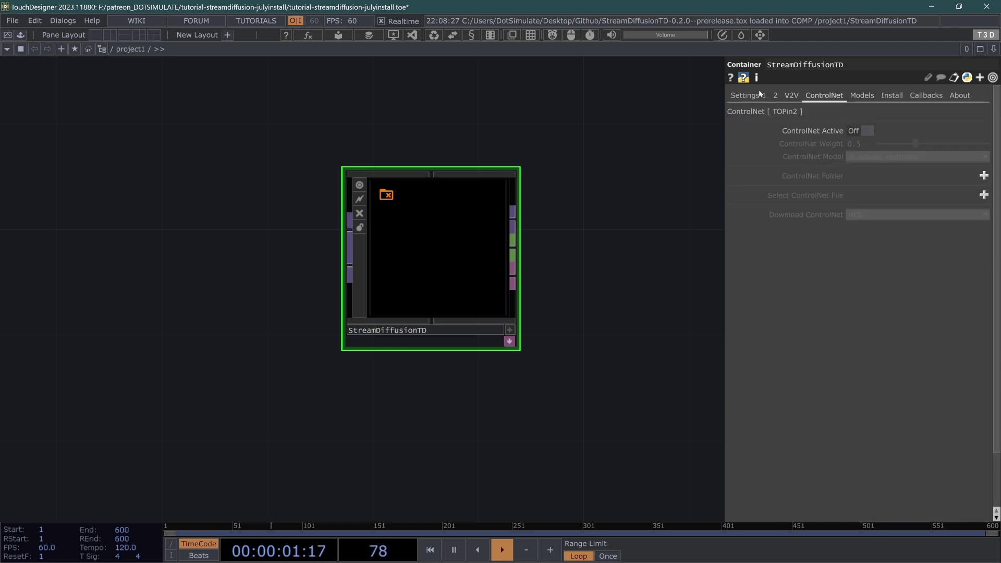
# Step: Open the StreamDiffusionTD installation guide, shrink its window and place it beside the install parameters
pyautogui.click(892, 97)
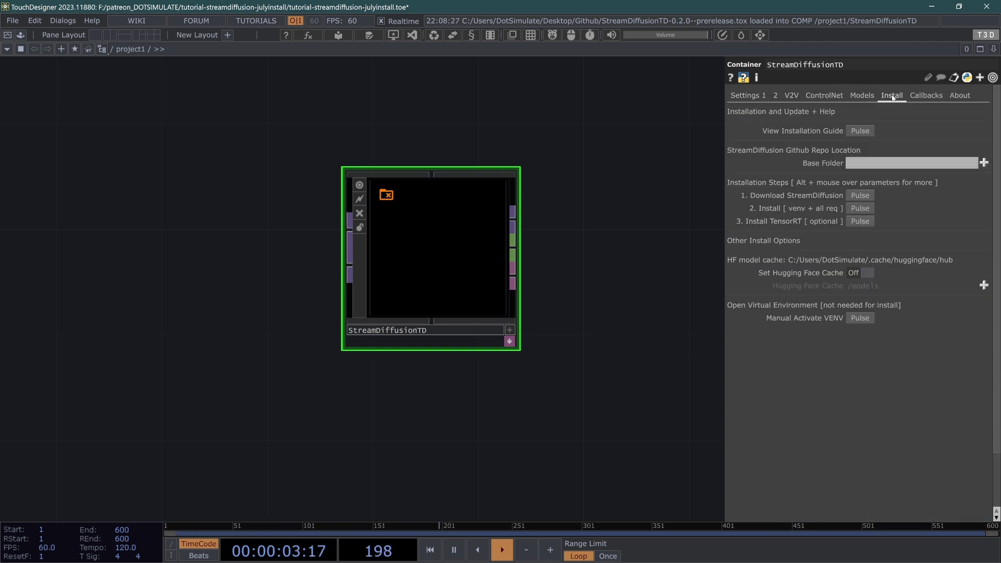
pyautogui.click(864, 131)
pyautogui.moveTo(768, 20); pyautogui.dragTo(477, 28)
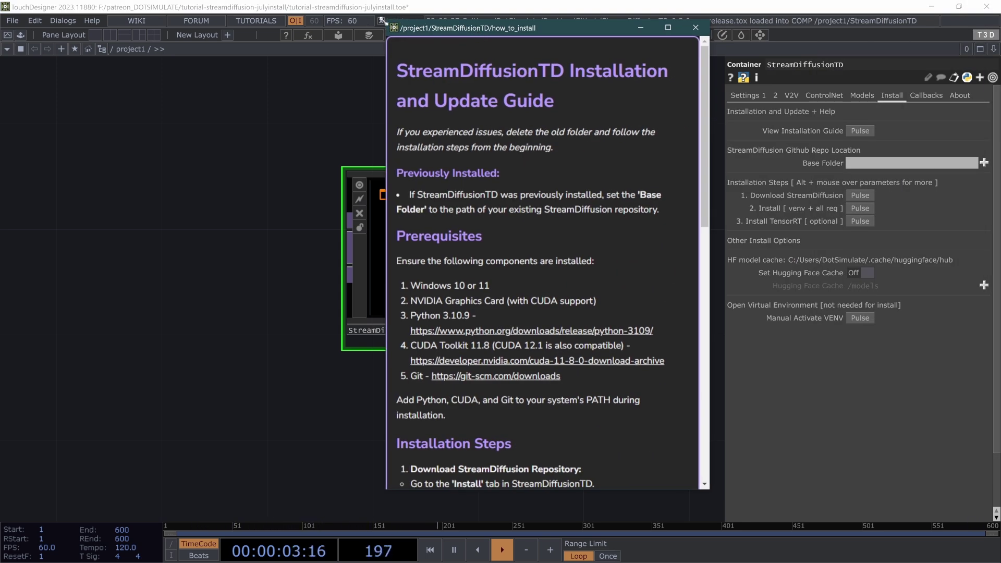
pyautogui.moveTo(384, 21); pyautogui.dragTo(393, 127)
pyautogui.moveTo(469, 135); pyautogui.dragTo(132, 88)
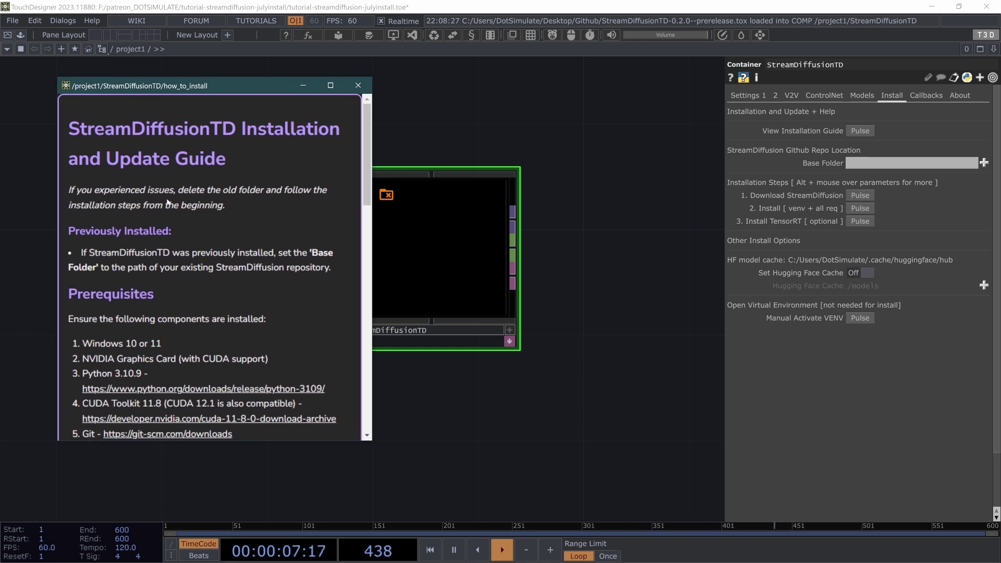
# Step: Read the guide's prerequisites on the Windows version, the NVIDIA graphics card and Python
pyautogui.scroll(-3, 134, 233)
pyautogui.moveTo(145, 189); pyautogui.dragTo(163, 190)
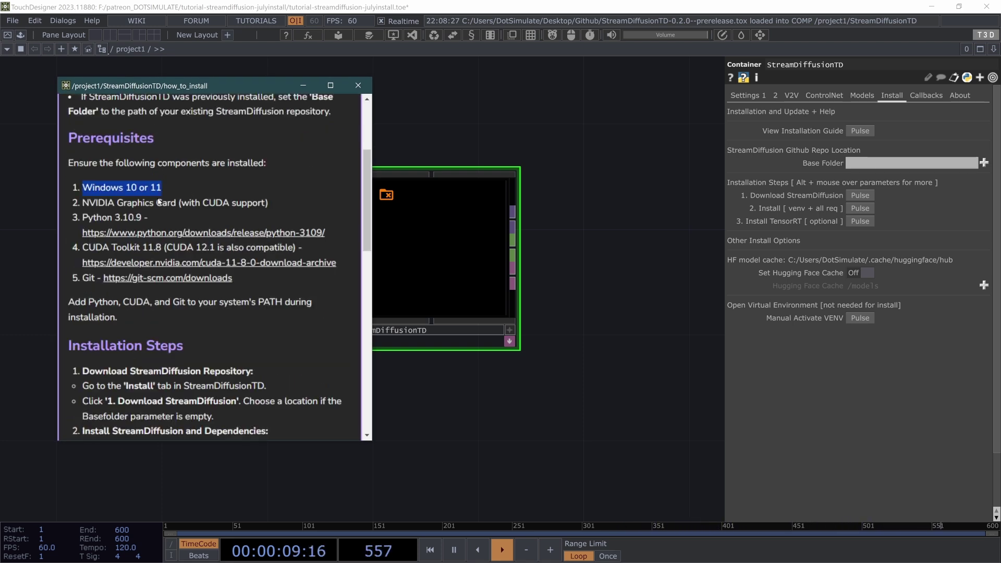
pyautogui.moveTo(83, 202); pyautogui.dragTo(270, 206)
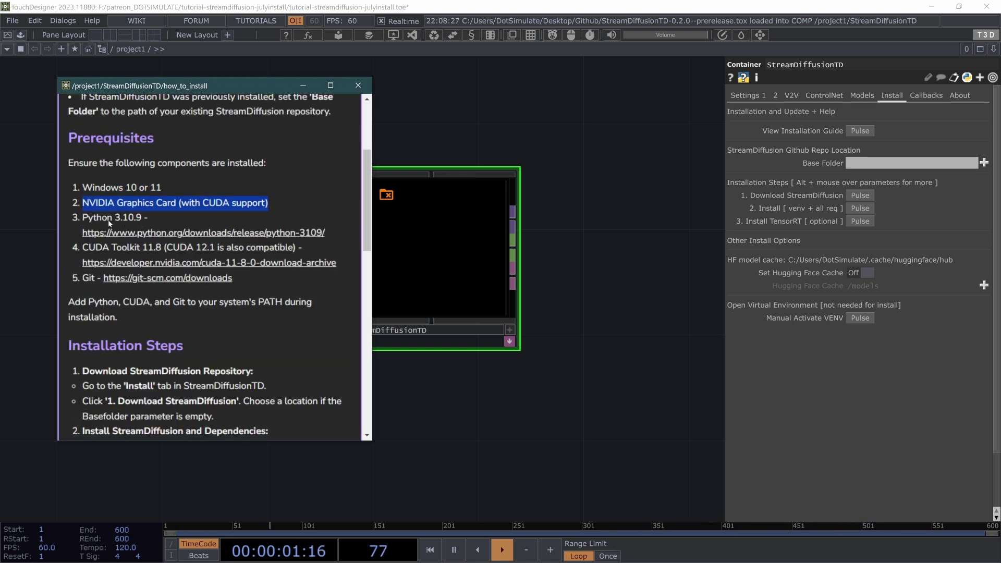
pyautogui.moveTo(80, 233); pyautogui.dragTo(203, 226)
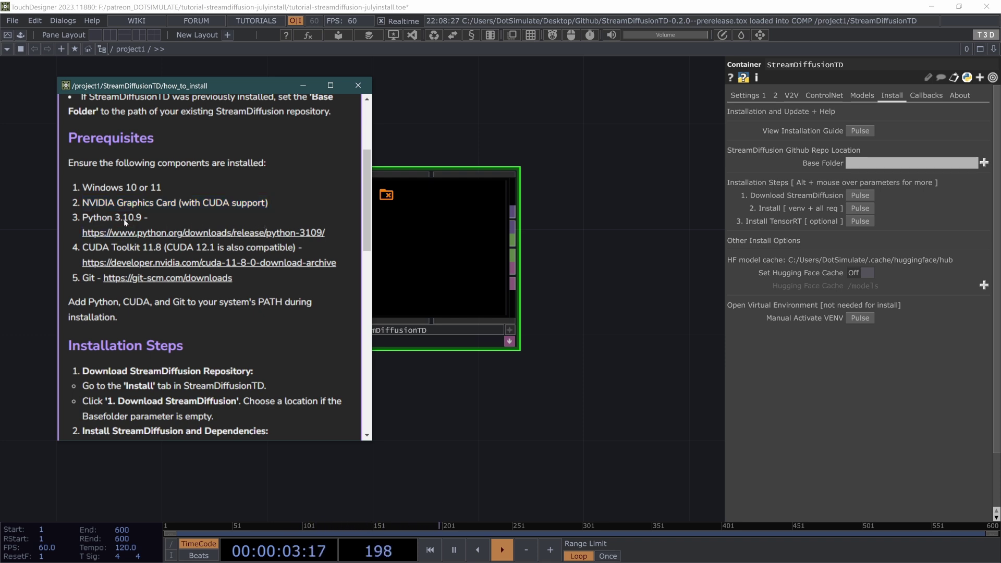
# Step: Get the 64-bit Windows installer from the Python 3.10.9 release page linked in the guide, and close the browser
pyautogui.moveTo(84, 234); pyautogui.dragTo(320, 232)
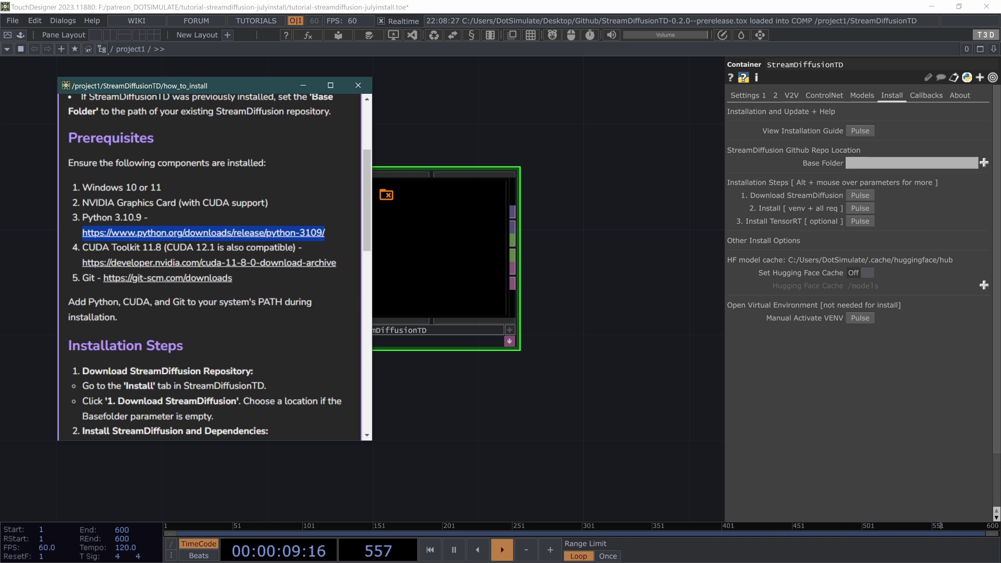
pyautogui.hotkey('alt', 'Tab')
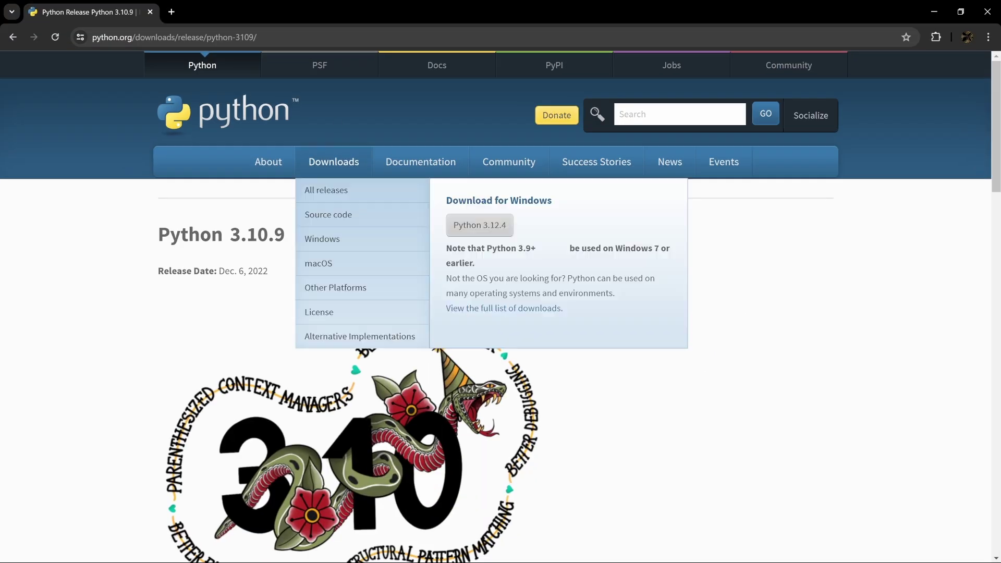
pyautogui.scroll(-5, 282, 268)
pyautogui.scroll(-20, 272, 282)
pyautogui.scroll(6, 234, 292)
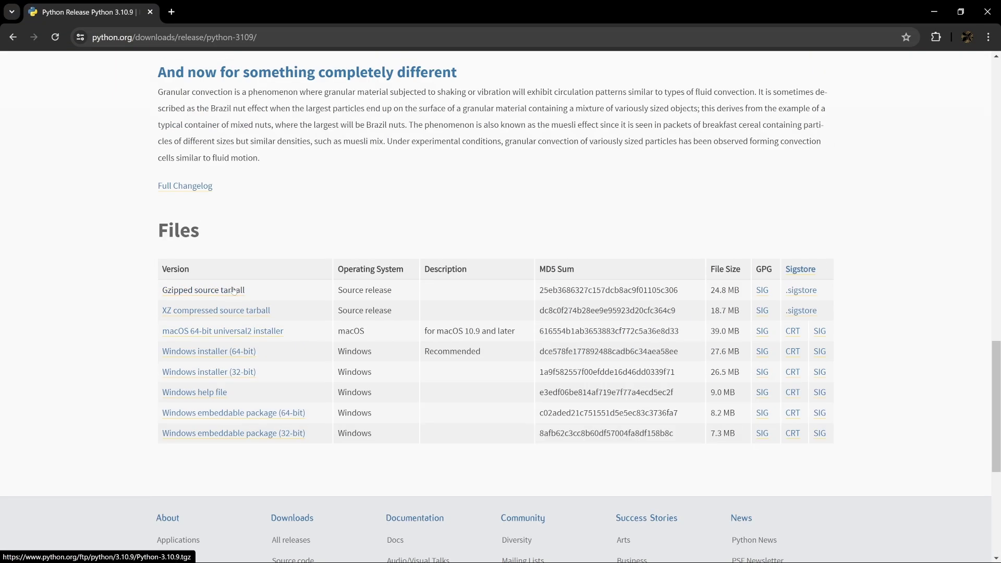
pyautogui.click(210, 353)
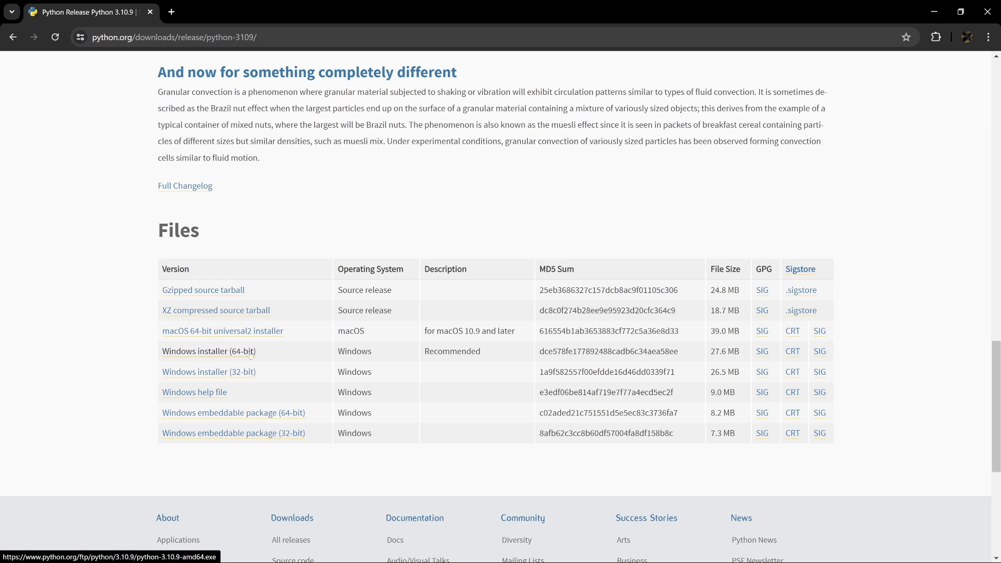
pyautogui.click(988, 11)
# Step: On the guide's linked CUDA Toolkit 11.8 download page, choose Windows, x86_64 and version 10 as target platform, and close the browser
pyautogui.scroll(-2, 108, 203)
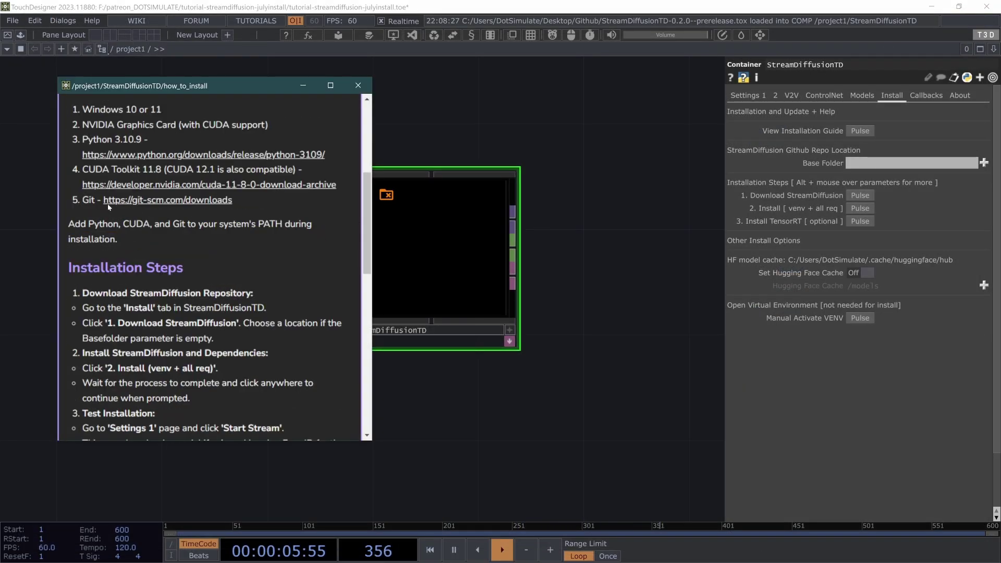
pyautogui.click(209, 185)
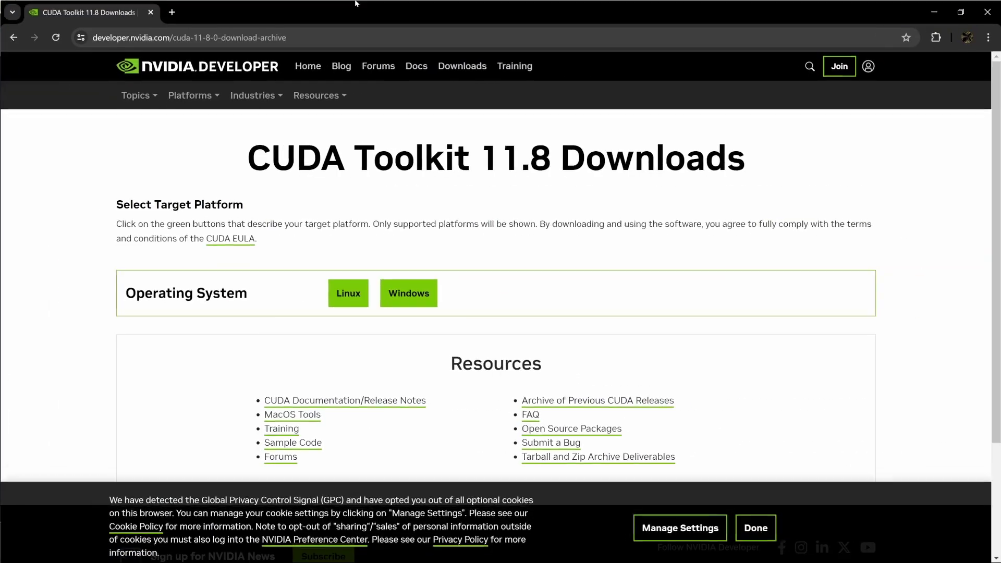
pyautogui.click(396, 295)
pyautogui.scroll(-1, 386, 292)
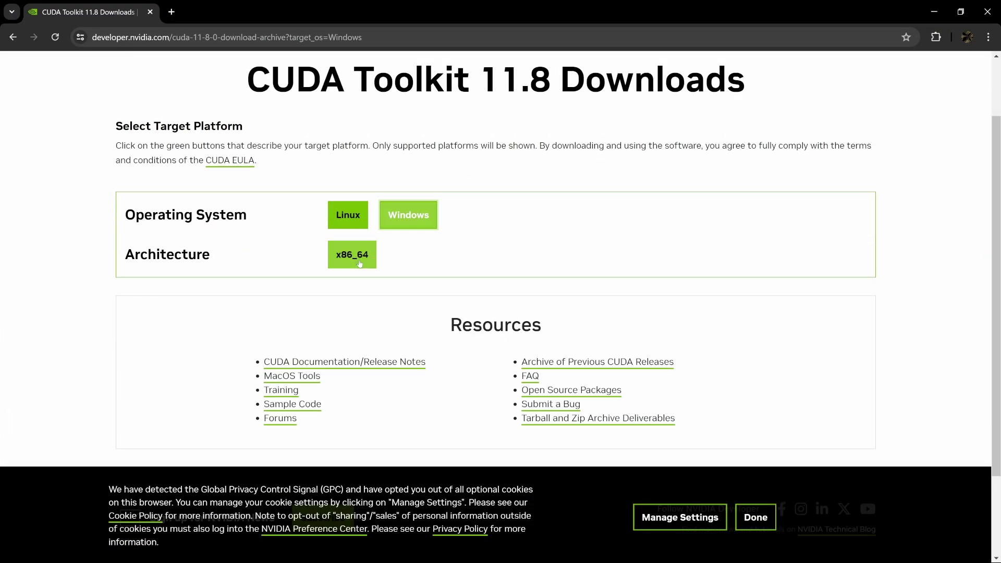
pyautogui.click(359, 264)
pyautogui.scroll(-2, 359, 264)
pyautogui.click(381, 216)
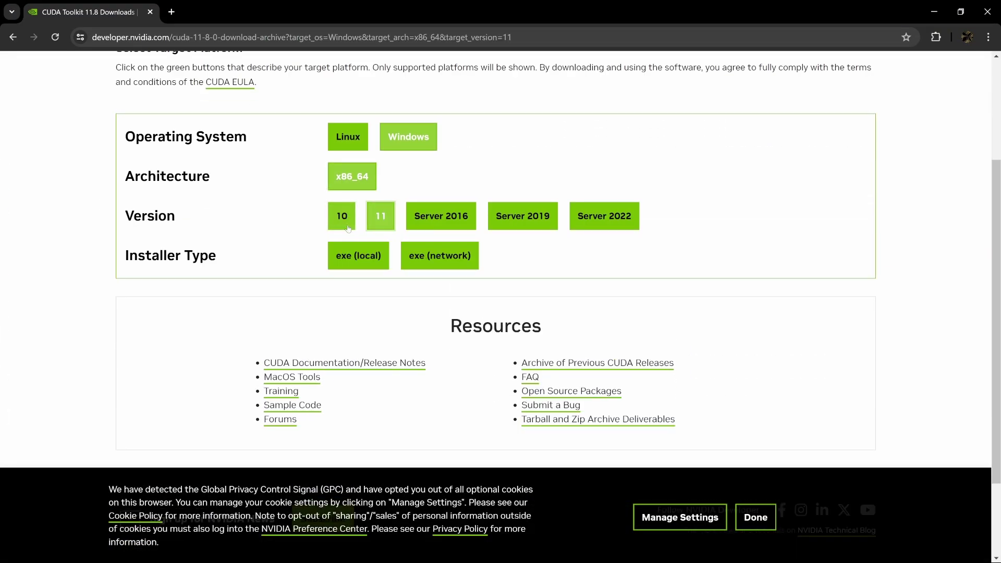
pyautogui.click(348, 227)
pyautogui.scroll(3, 403, 313)
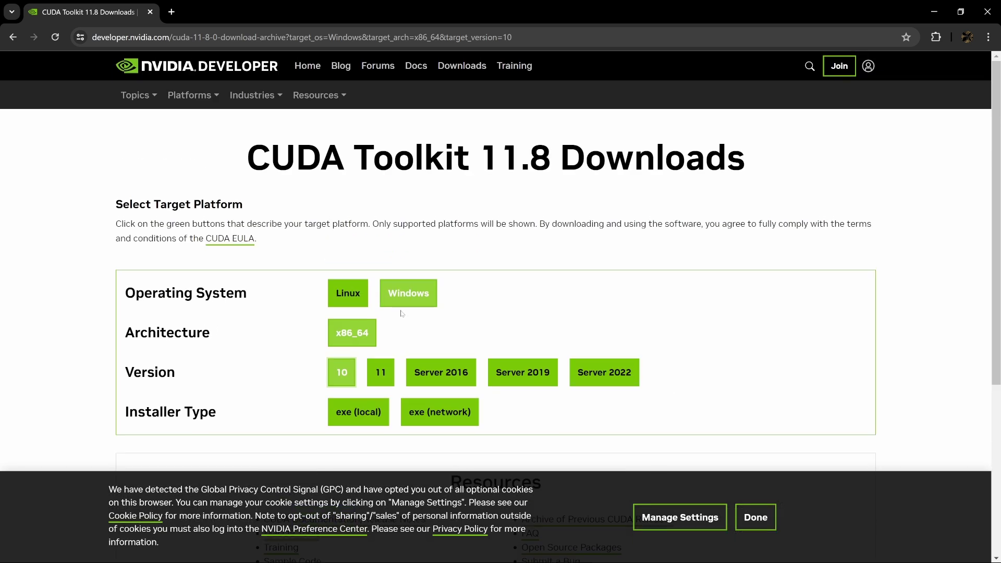
pyautogui.click(989, 10)
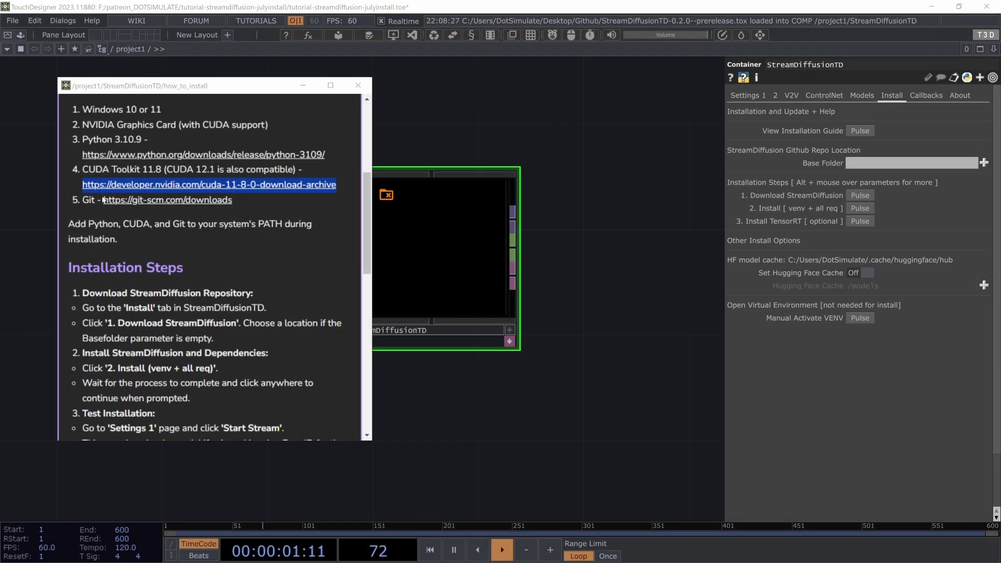
# Step: Open the Git downloads page listed in the guide and choose the Windows download
pyautogui.moveTo(103, 201); pyautogui.dragTo(236, 201)
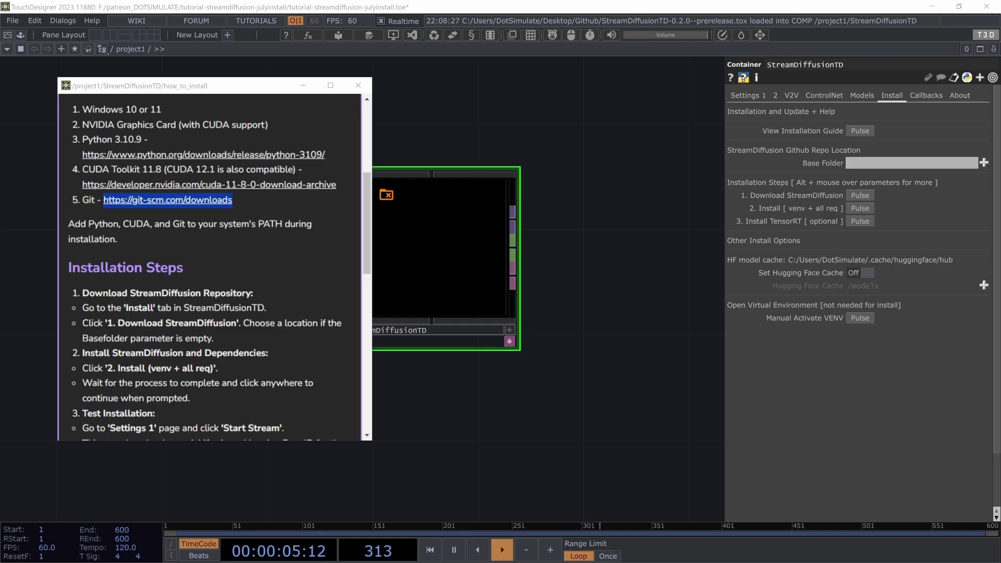
pyautogui.moveTo(1000, 5); pyautogui.dragTo(400, 2)
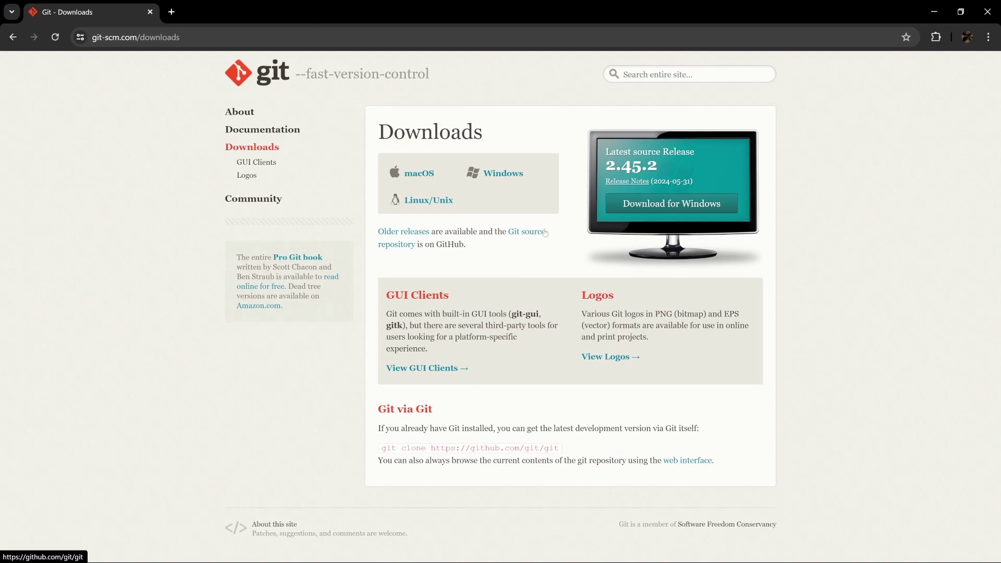
pyautogui.click(501, 175)
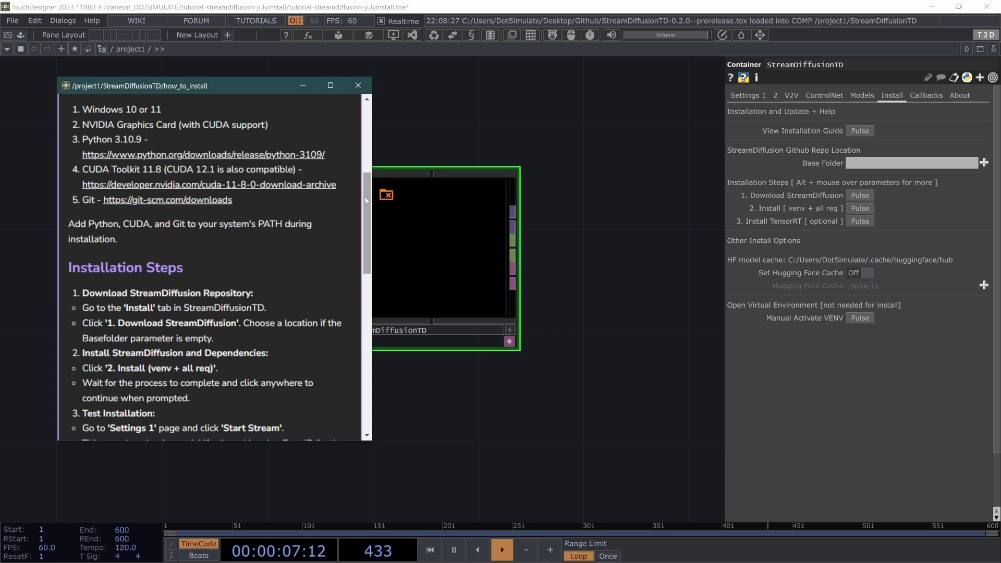
# Step: Review the guide's installation steps for StreamDiffusion, its dependencies and optional TensorRT, and close the guide
pyautogui.scroll(-3, 359, 238)
pyautogui.scroll(5, 247, 259)
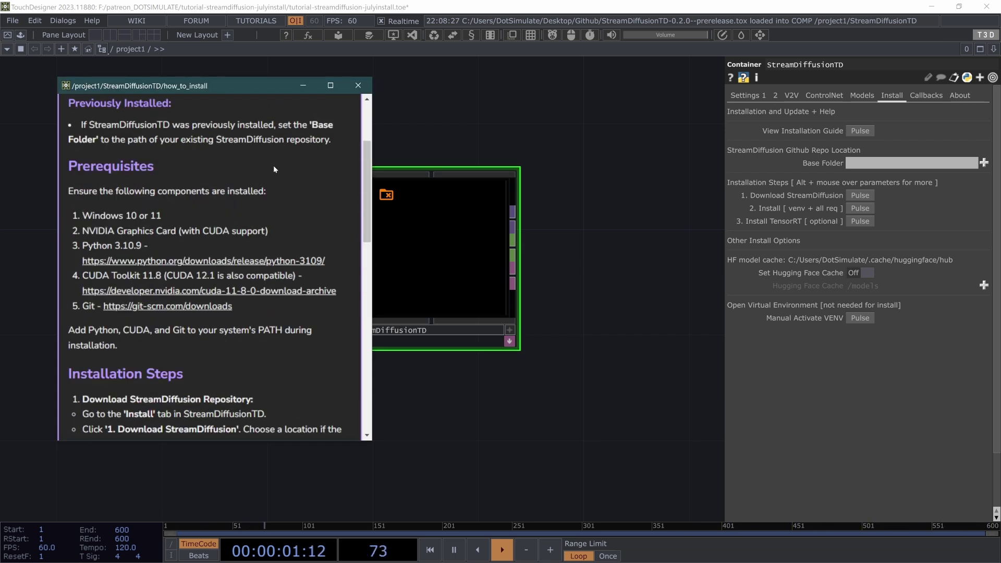
pyautogui.scroll(-6, 274, 168)
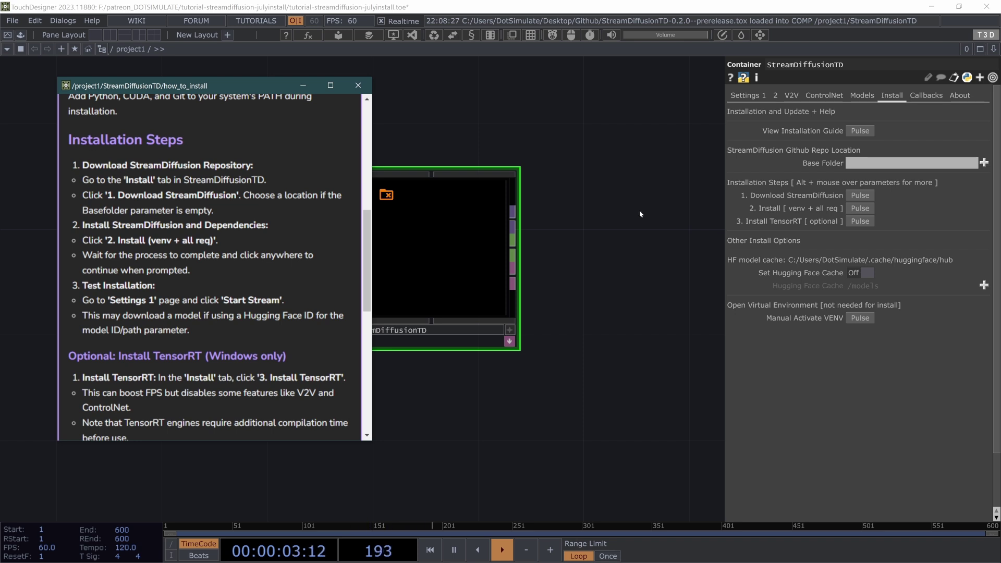
pyautogui.scroll(-4, 601, 258)
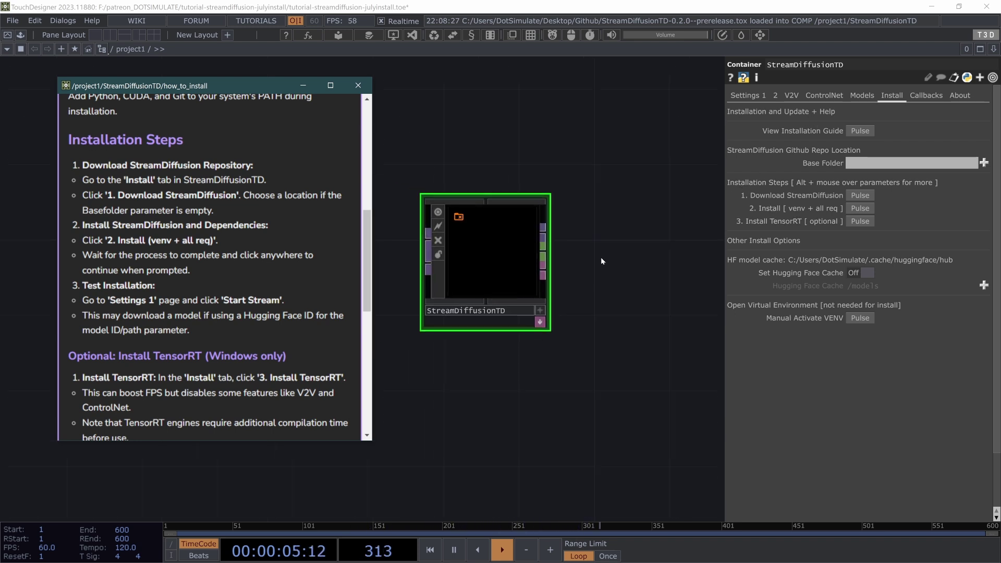
pyautogui.scroll(4, 462, 258)
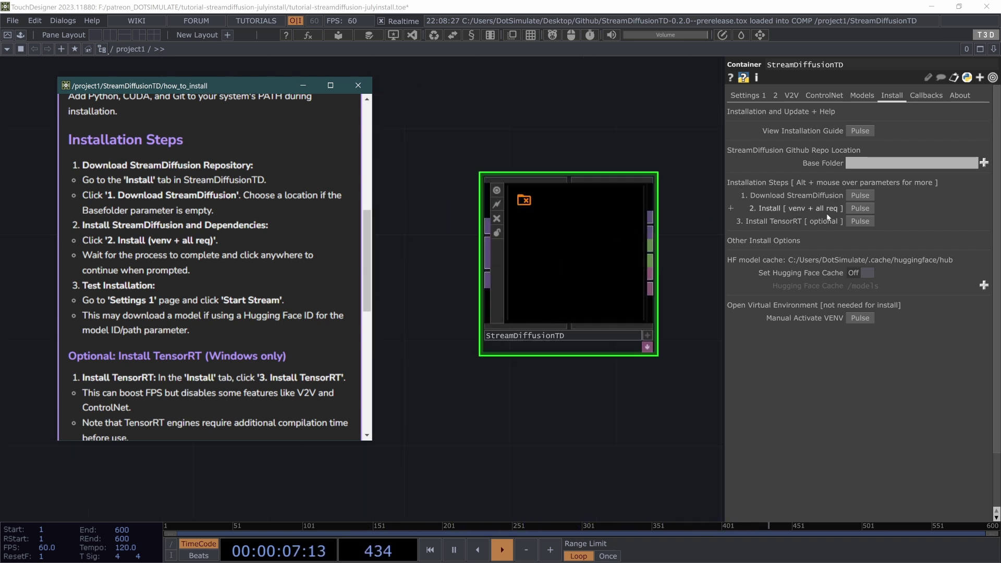
pyautogui.click(360, 84)
pyautogui.moveTo(398, 186); pyautogui.dragTo(268, 186)
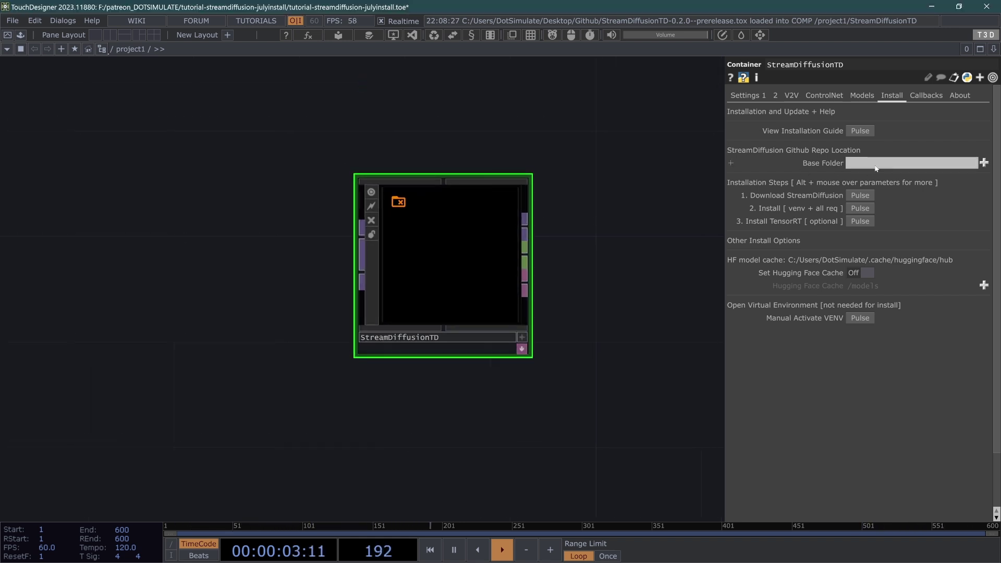
pyautogui.click(984, 163)
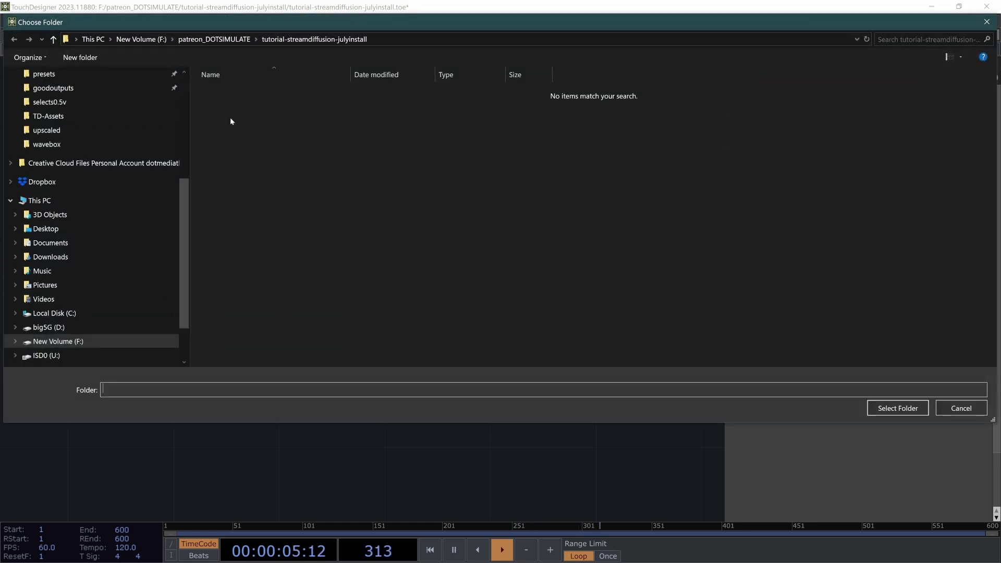
pyautogui.scroll(5, 91, 151)
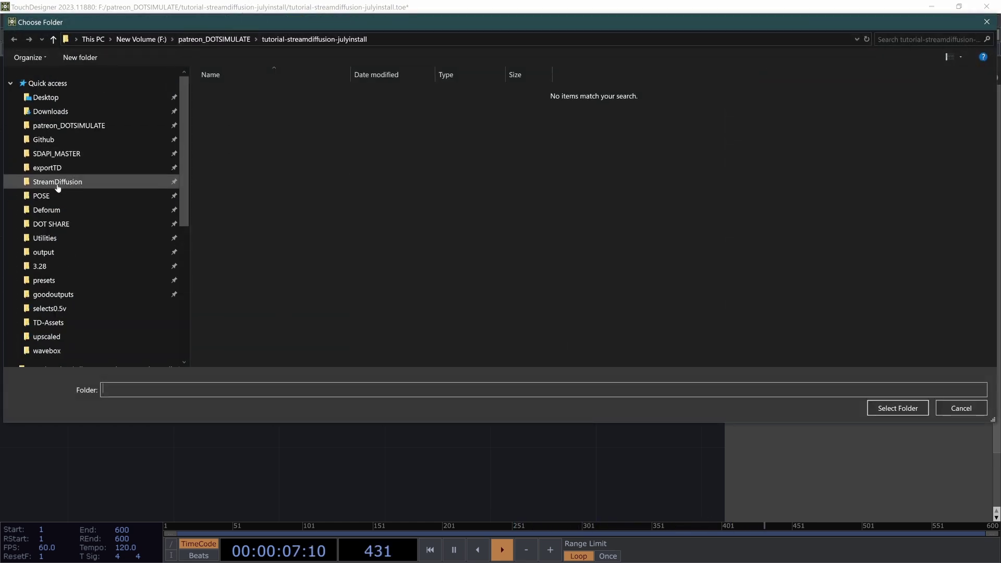
pyautogui.click(57, 184)
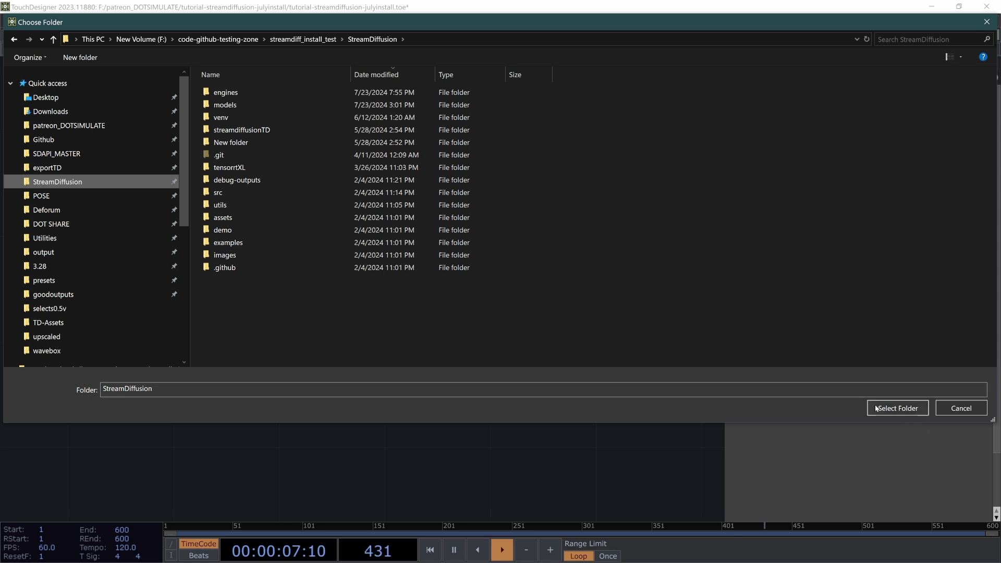
pyautogui.click(961, 408)
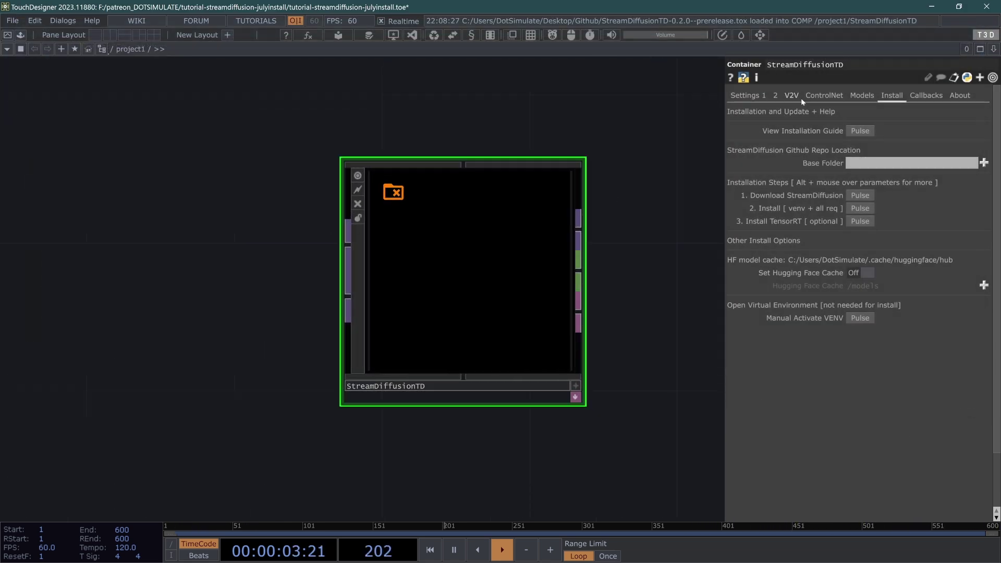
# Step: Look over the component's model, LoRA, Hugging Face downloader, preset and TensorRT engine parameters, and return to the installation parameters
pyautogui.click(862, 95)
pyautogui.scroll(-3, 861, 412)
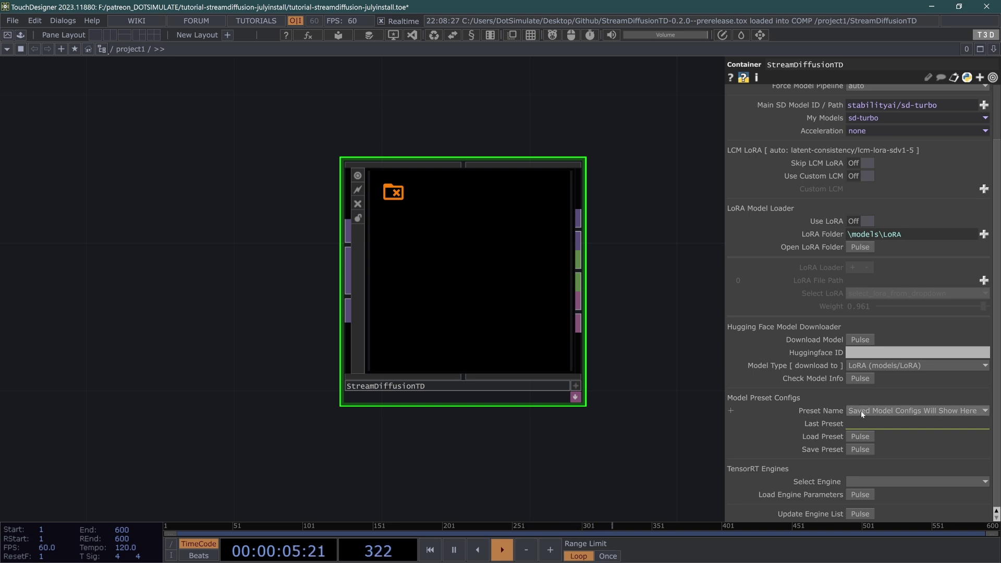
pyautogui.scroll(3, 862, 412)
pyautogui.click(891, 95)
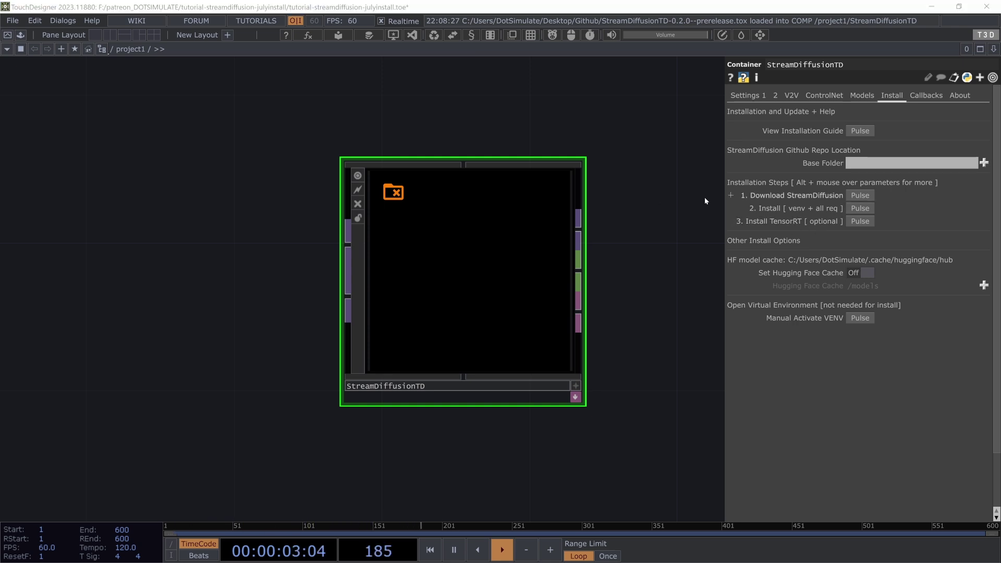
# Step: Download StreamDiffusion, cloning its repository into the tutorial-streamdiffusion-julyinstall folder
pyautogui.click(854, 197)
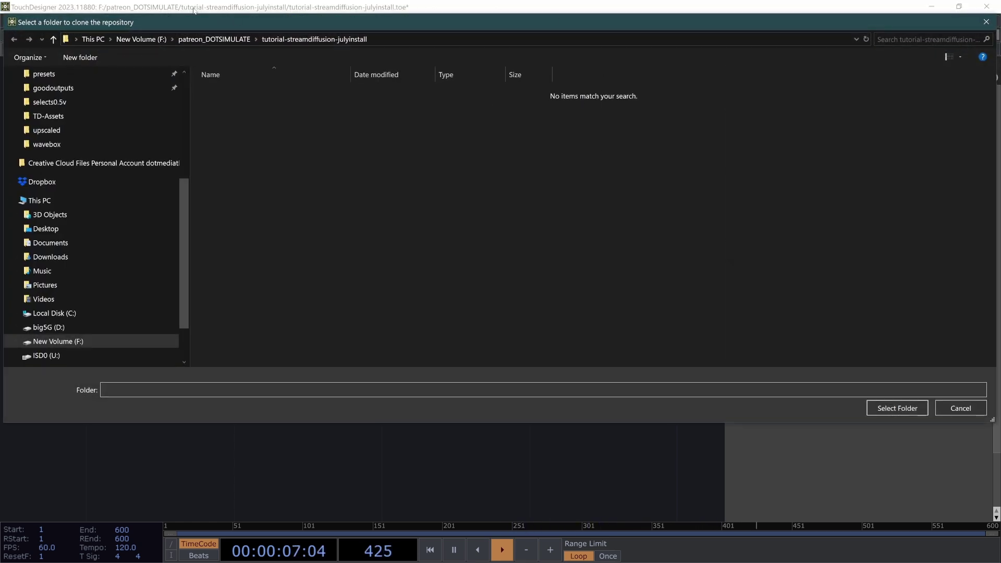
pyautogui.moveTo(171, 23); pyautogui.dragTo(170, 62)
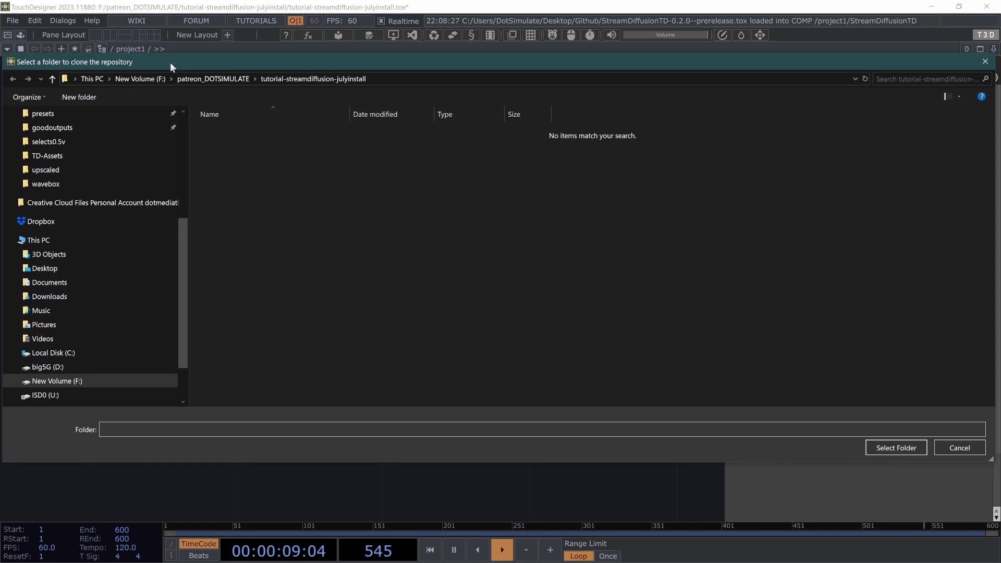
pyautogui.scroll(5, 130, 269)
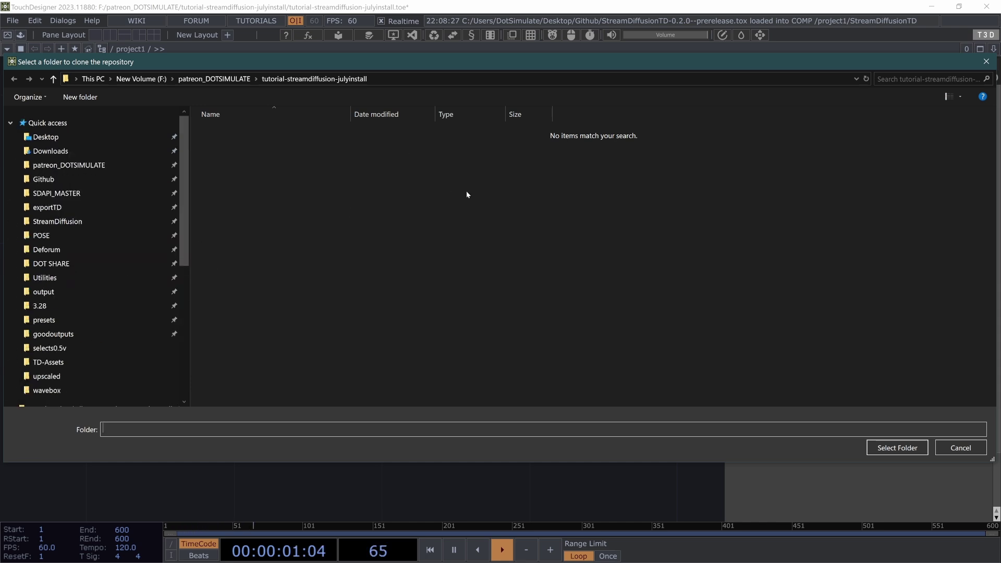
pyautogui.click(898, 448)
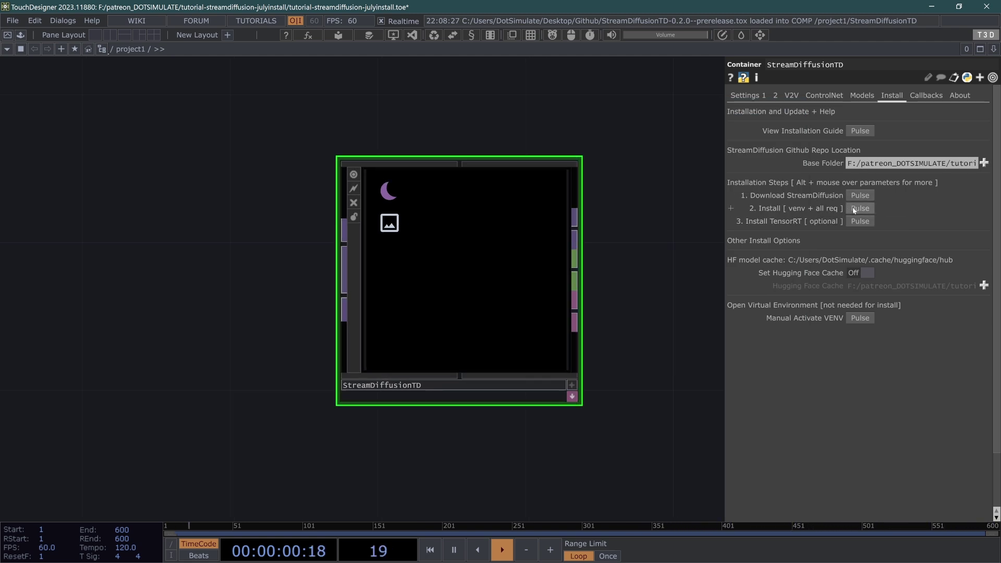
# Step: Start the installation of the virtual environment and all requirements for StreamDiffusionTD, accepting the installation details
pyautogui.click(853, 208)
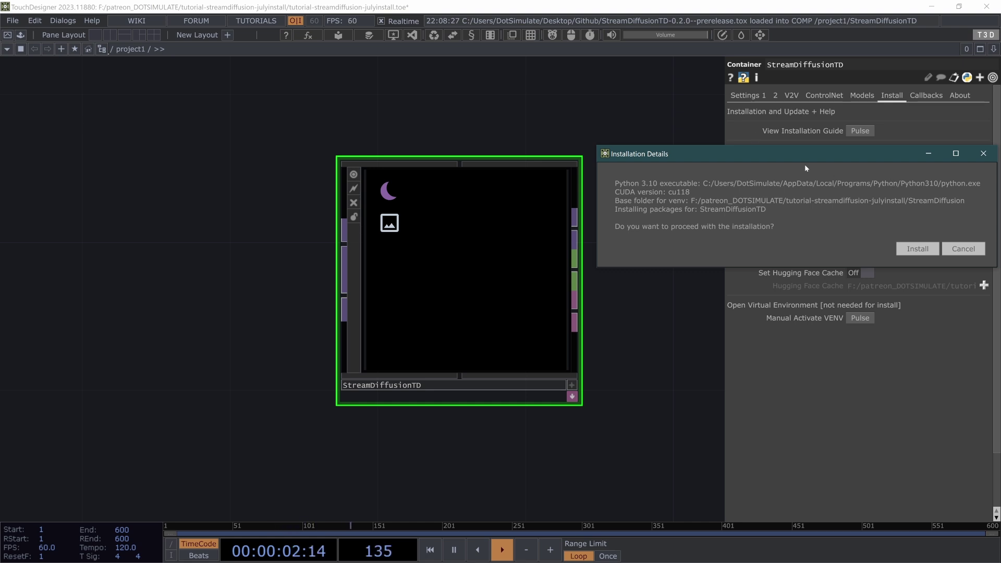
pyautogui.moveTo(711, 153); pyautogui.dragTo(382, 146)
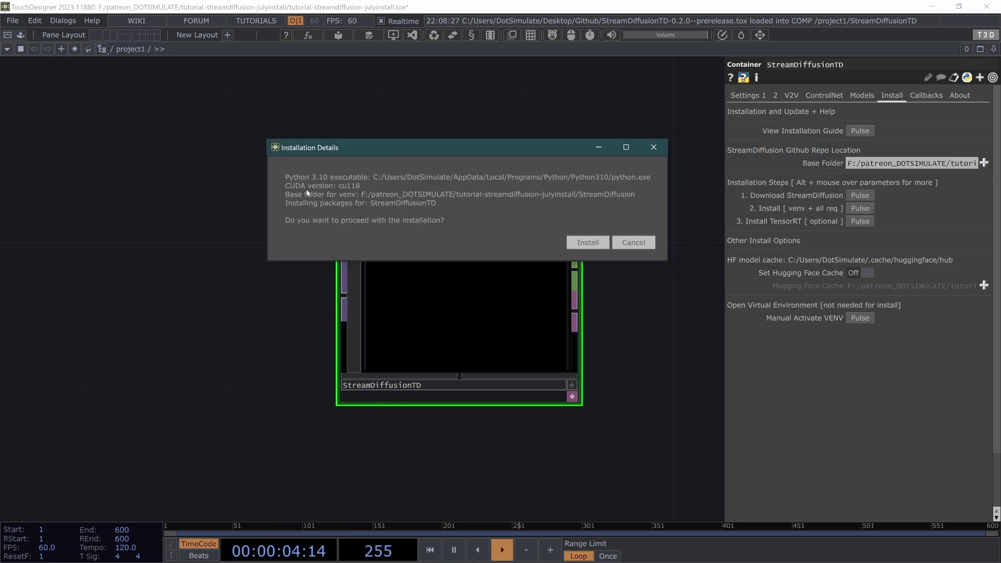
pyautogui.click(587, 243)
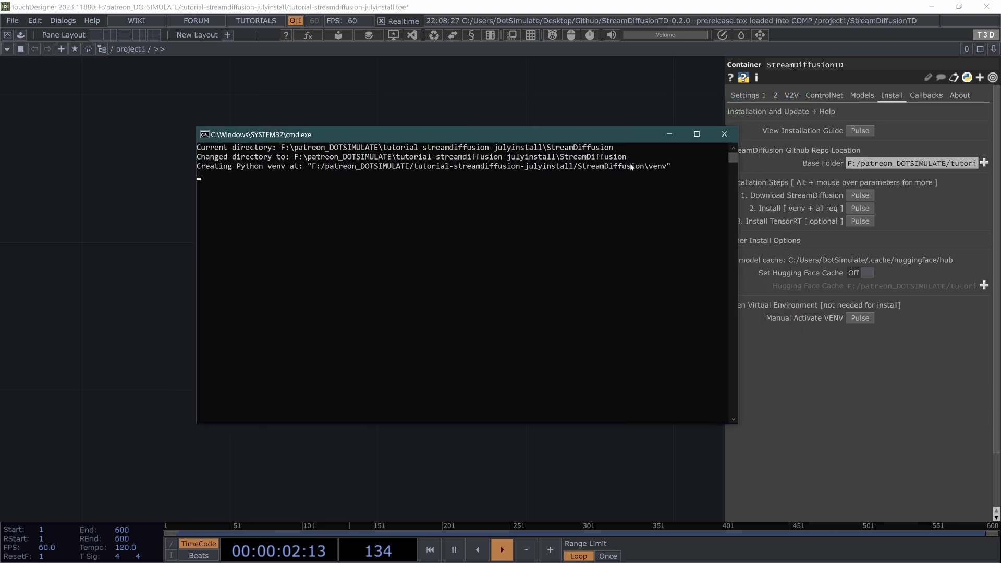
# Step: Check the full Base Folder path and examine the StreamDiffusion folder and its venv subfolder in File Explorer, and return to TouchDesigner
pyautogui.click(702, 94)
pyautogui.moveTo(726, 102); pyautogui.dragTo(515, 139)
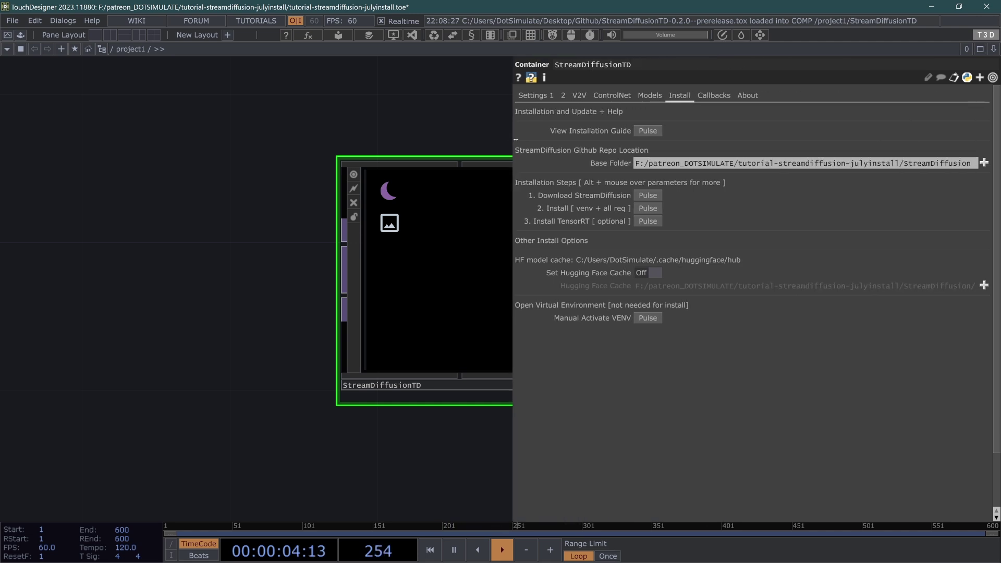
pyautogui.moveTo(971, 163); pyautogui.dragTo(474, 179)
pyautogui.moveTo(513, 112); pyautogui.dragTo(984, 115)
pyautogui.hotkey('alt', 'Tab')
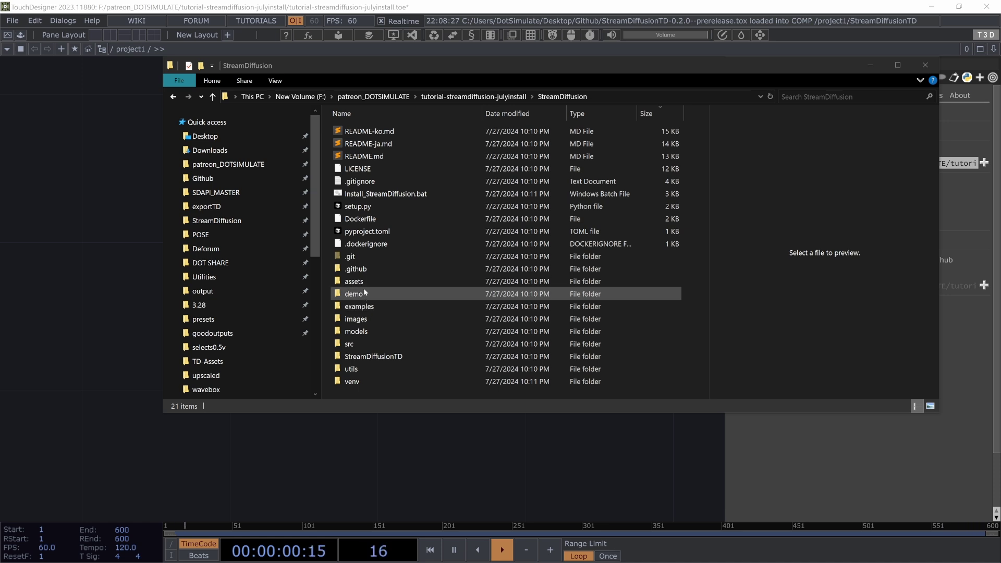
pyautogui.click(381, 381)
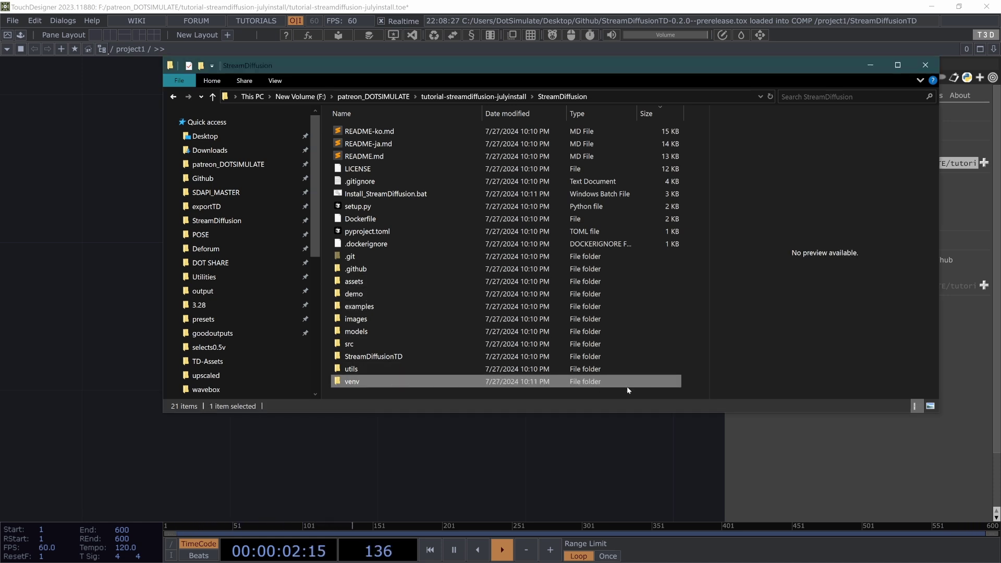
pyautogui.doubleClick(384, 386)
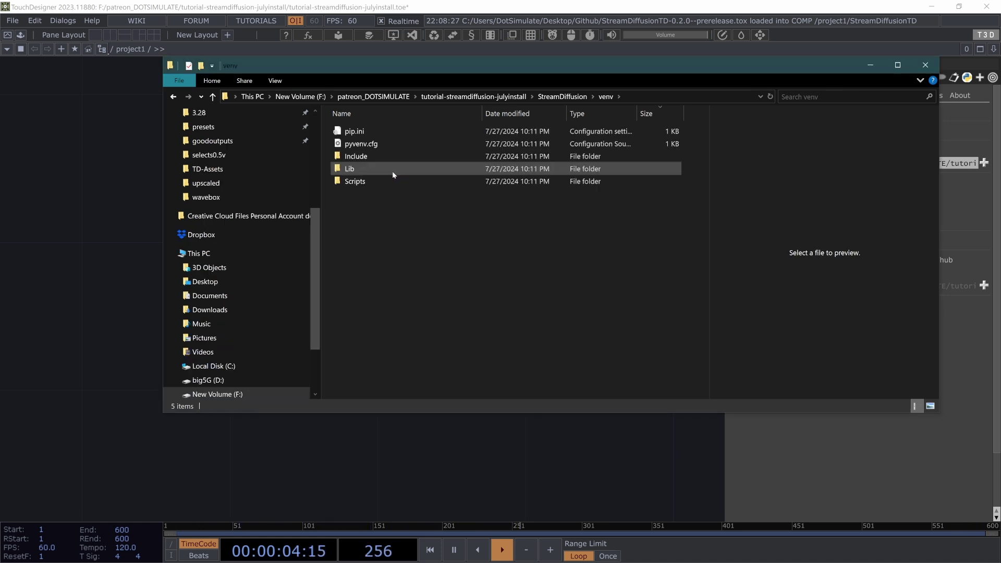
pyautogui.press('BackSpace')
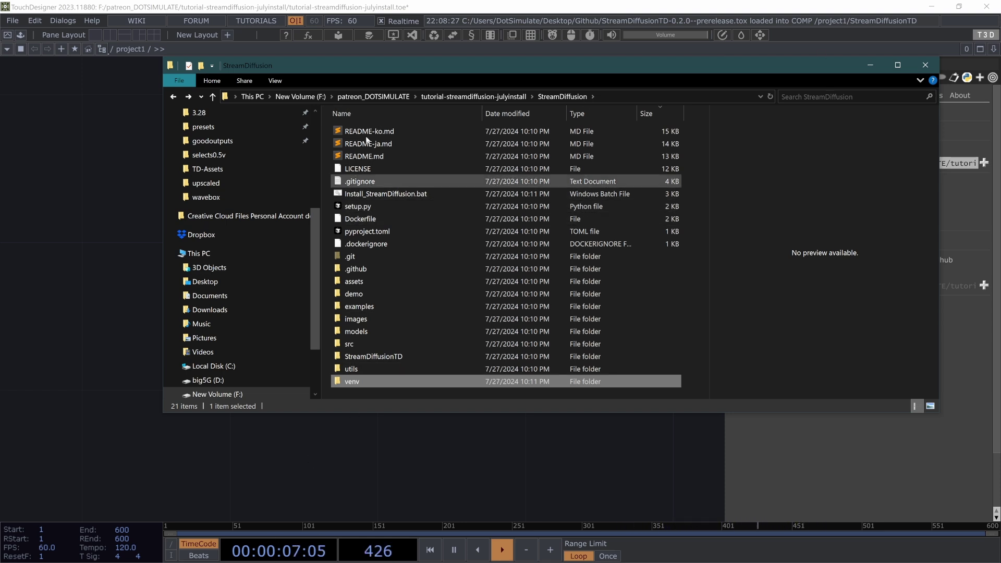
pyautogui.click(117, 211)
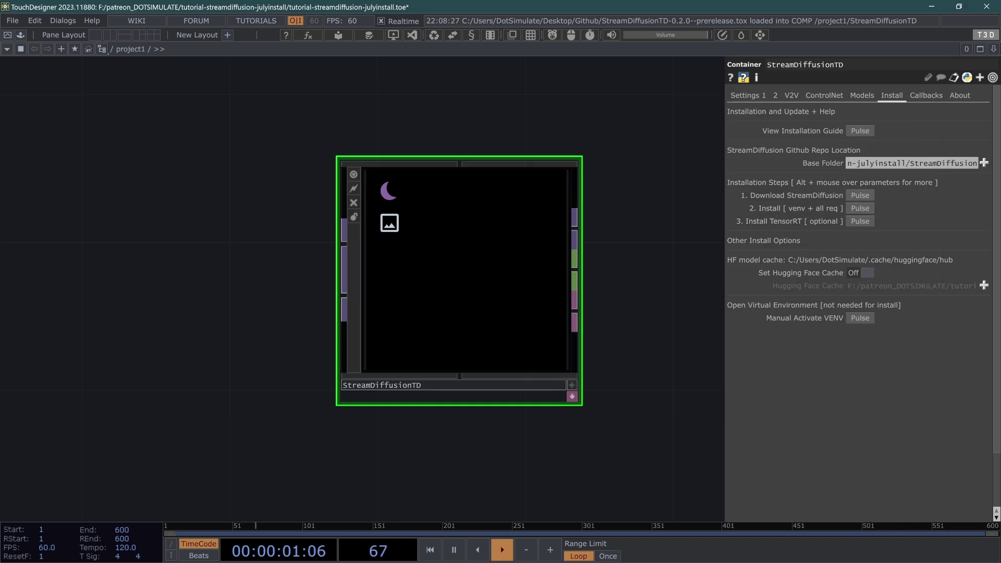
# Step: Bring up the dependency installation console and dismiss it once the installation has finished
pyautogui.hotkey('alt', 'Tab')
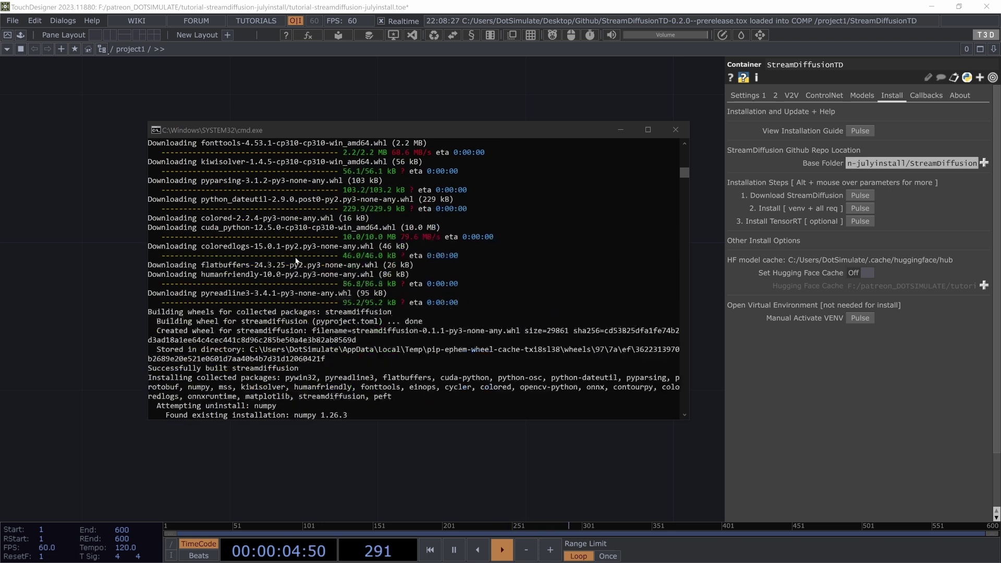
pyautogui.moveTo(192, 129); pyautogui.dragTo(172, 128)
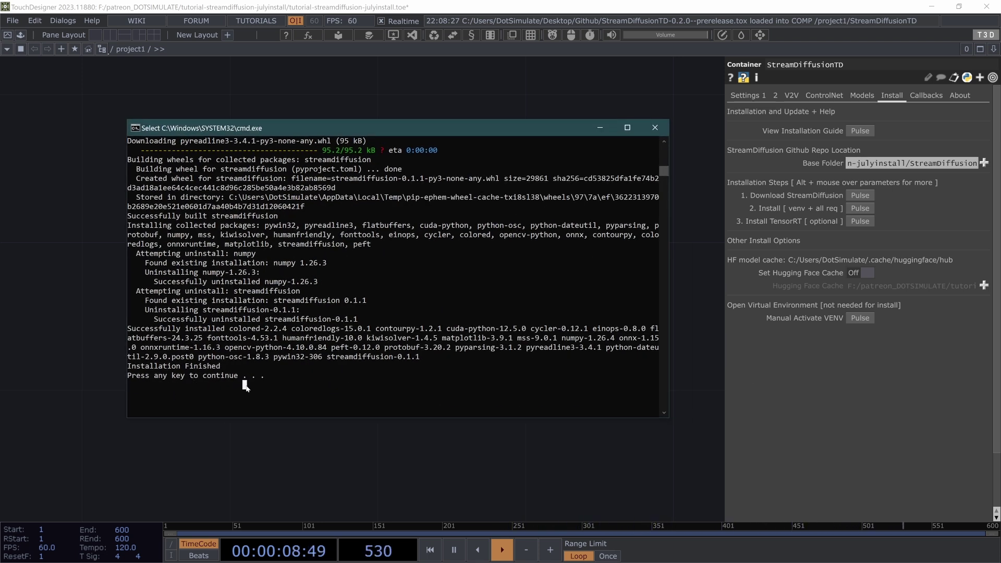
pyautogui.press('Return')
# Step: Run the optional TensorRT installation, accept its Windows-only note and follow its progress in the console
pyautogui.scroll(-2, 242, 266)
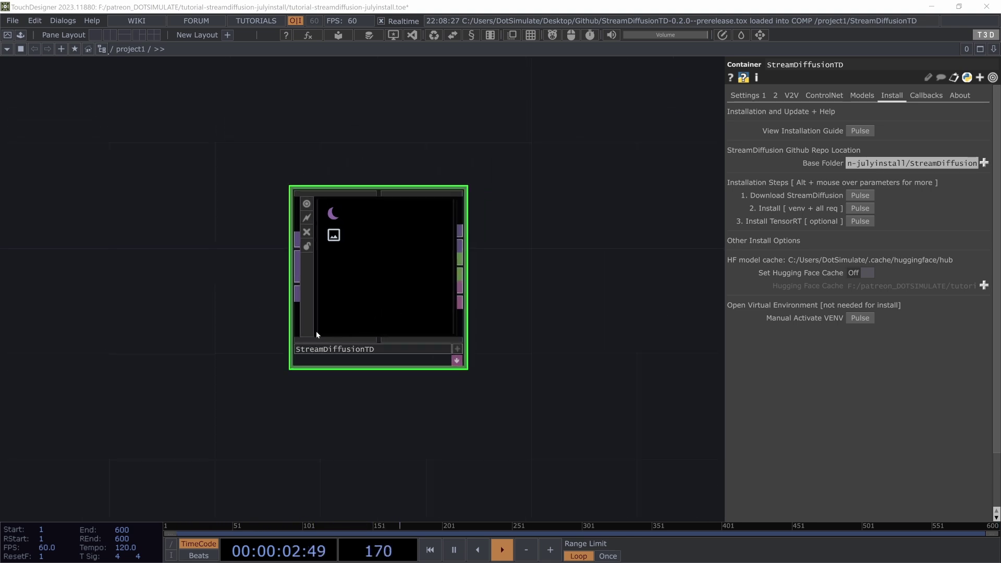
pyautogui.scroll(2, 316, 331)
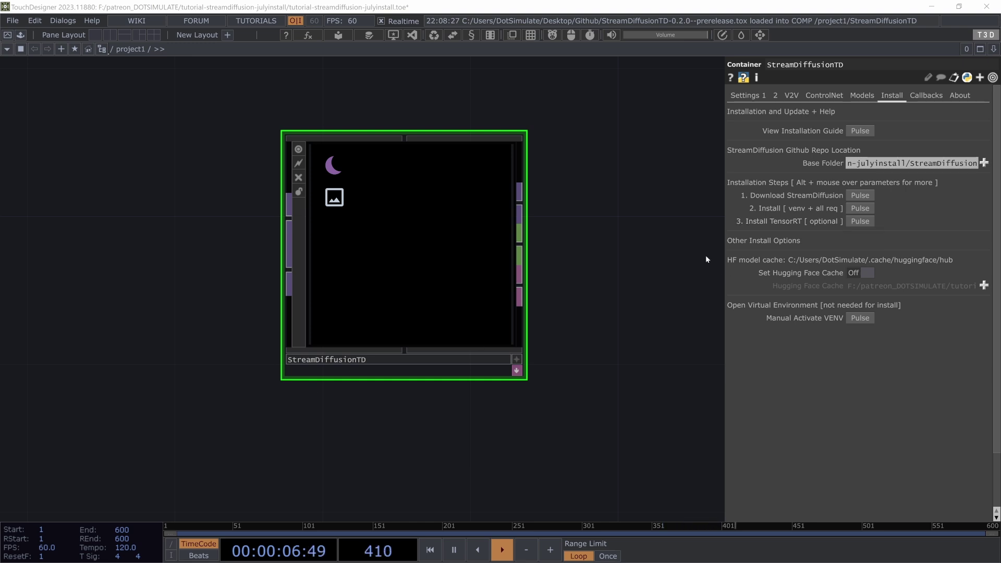
pyautogui.click(866, 223)
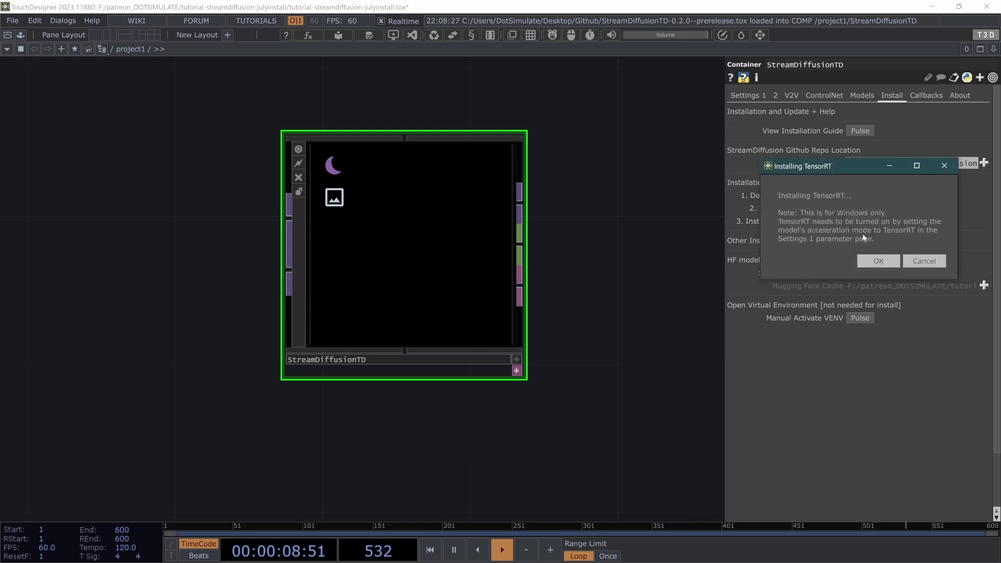
pyautogui.moveTo(836, 164); pyautogui.dragTo(478, 191)
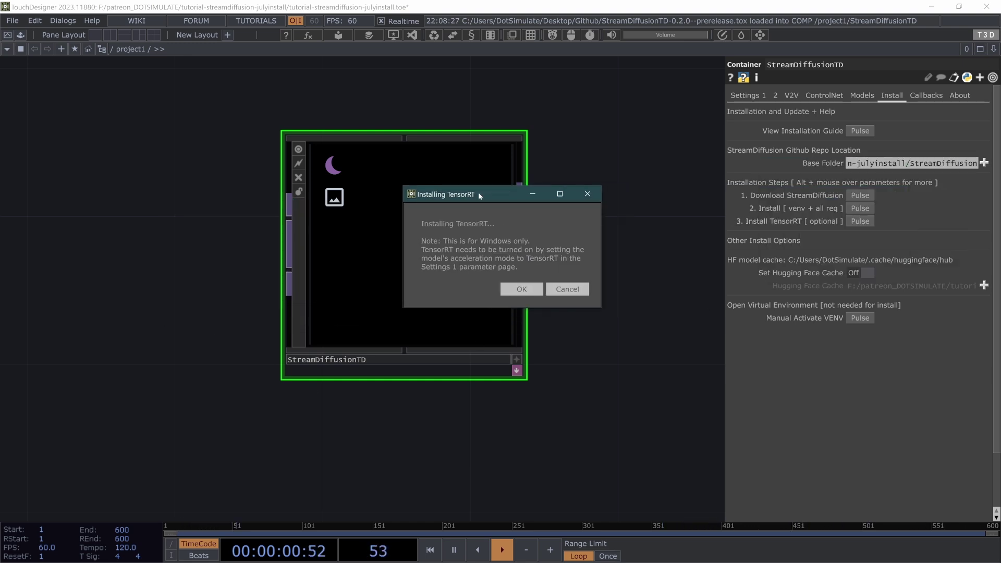
pyautogui.click(522, 289)
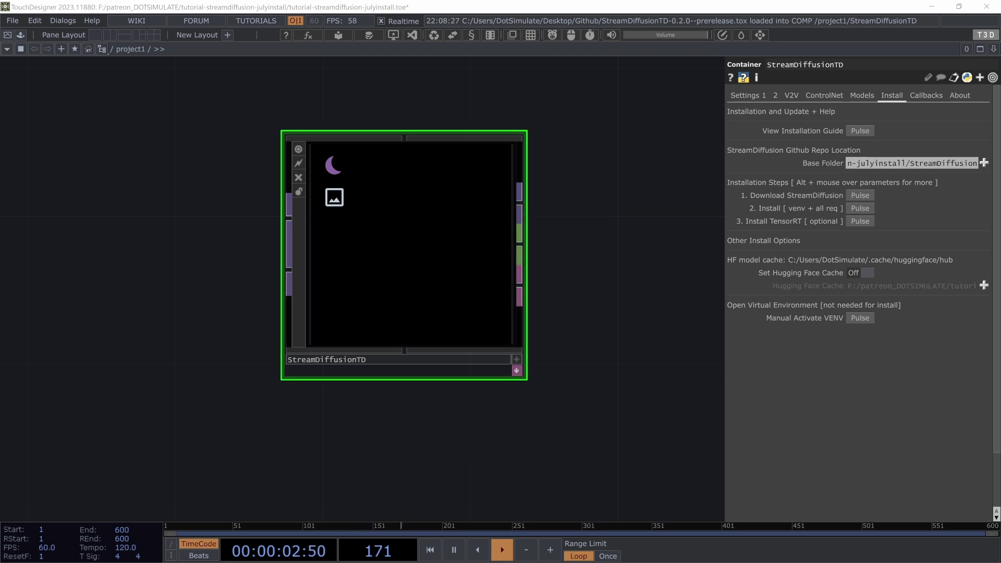
pyautogui.moveTo(209, 97); pyautogui.dragTo(354, 143)
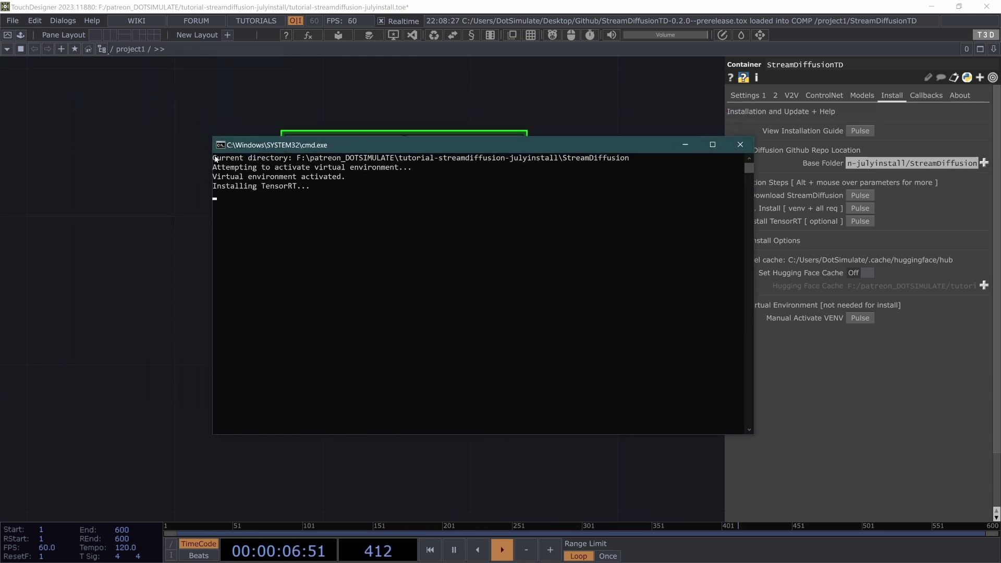
pyautogui.moveTo(214, 157); pyautogui.dragTo(296, 185)
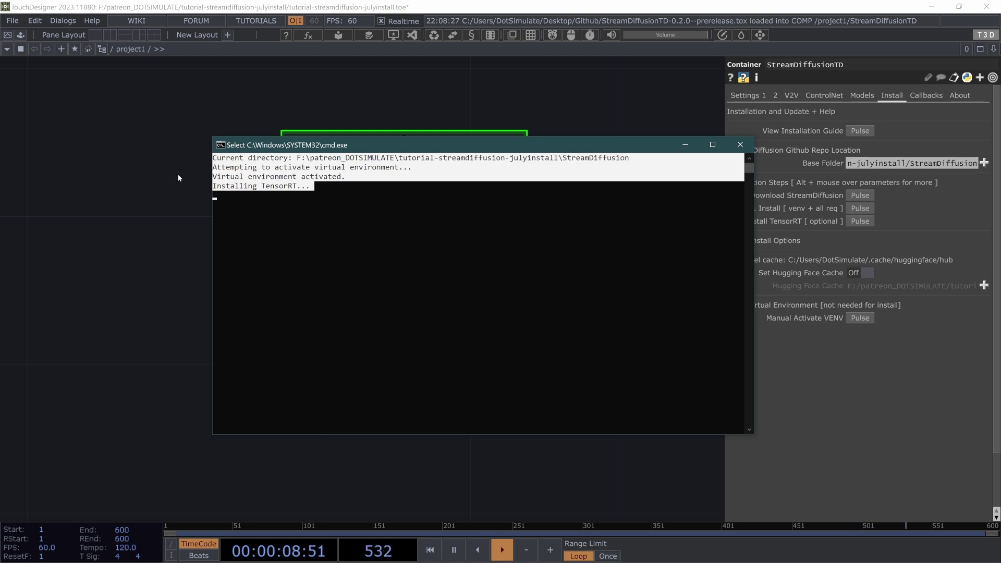
pyautogui.rightClick(253, 185)
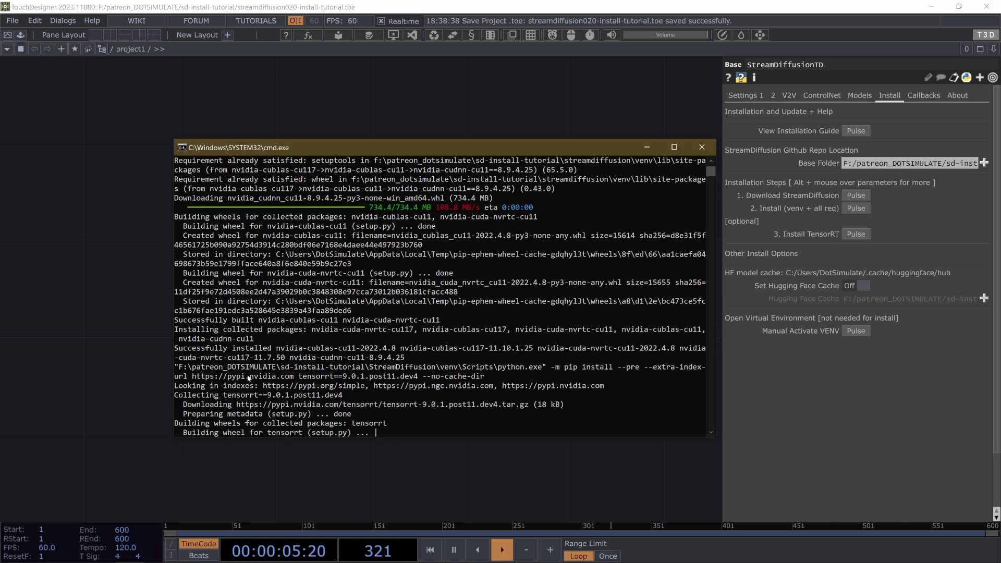
pyautogui.moveTo(198, 148); pyautogui.dragTo(130, 125)
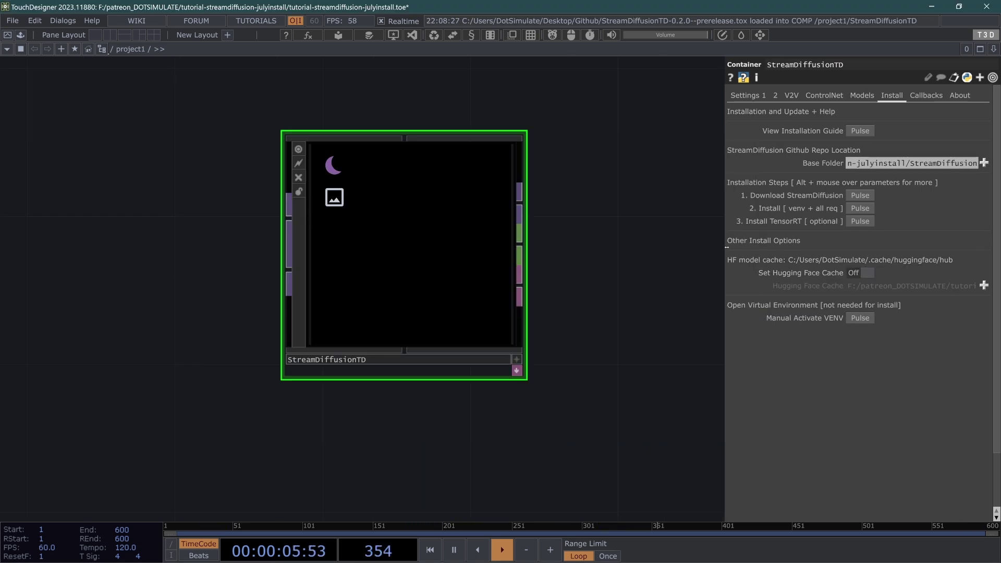
# Step: Widen the parameter area and turn on Set Hugging Face Cache for the StreamDiffusionTD component
pyautogui.moveTo(725, 265); pyautogui.dragTo(646, 262)
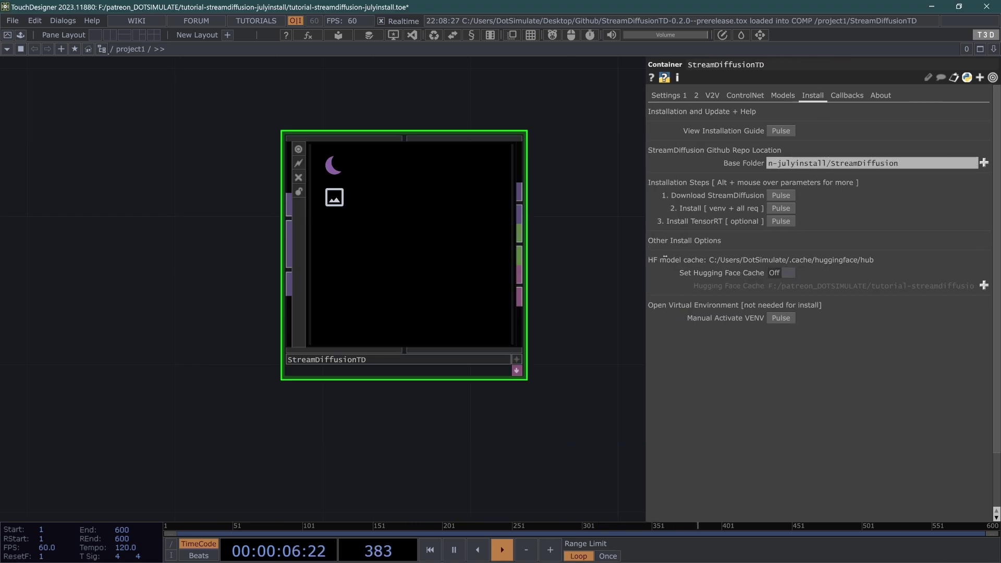
pyautogui.click(775, 274)
pyautogui.click(778, 272)
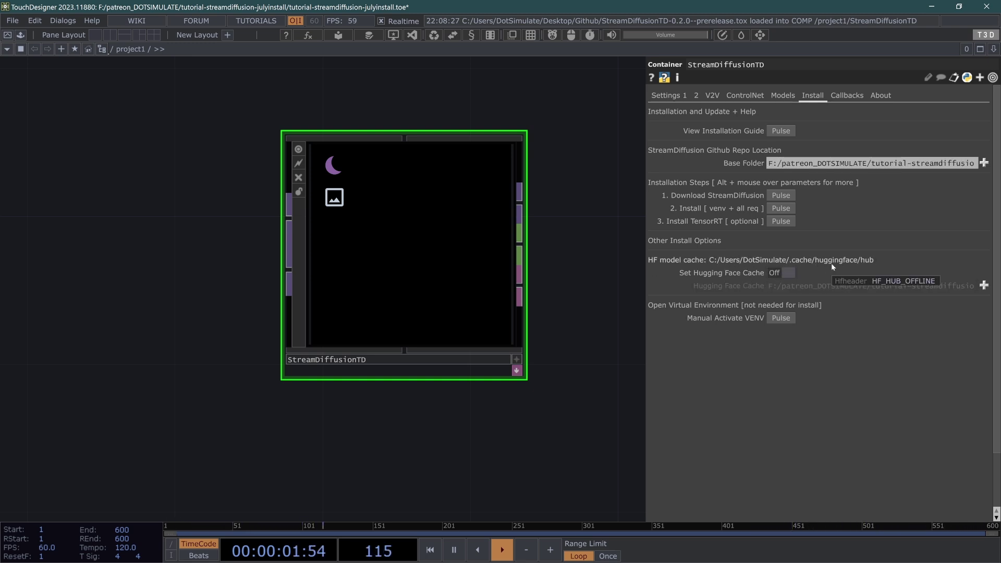
pyautogui.click(776, 274)
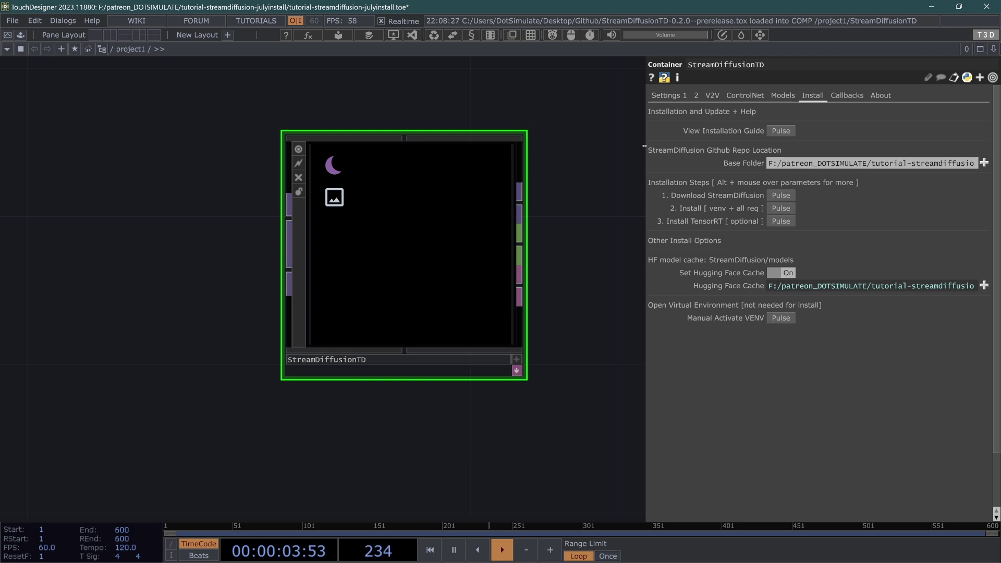
# Step: Expand the Hugging Face Cache parameter and examine the base-folder reference in its path expression
pyautogui.moveTo(618, 144); pyautogui.dragTo(557, 144)
pyautogui.click(659, 287)
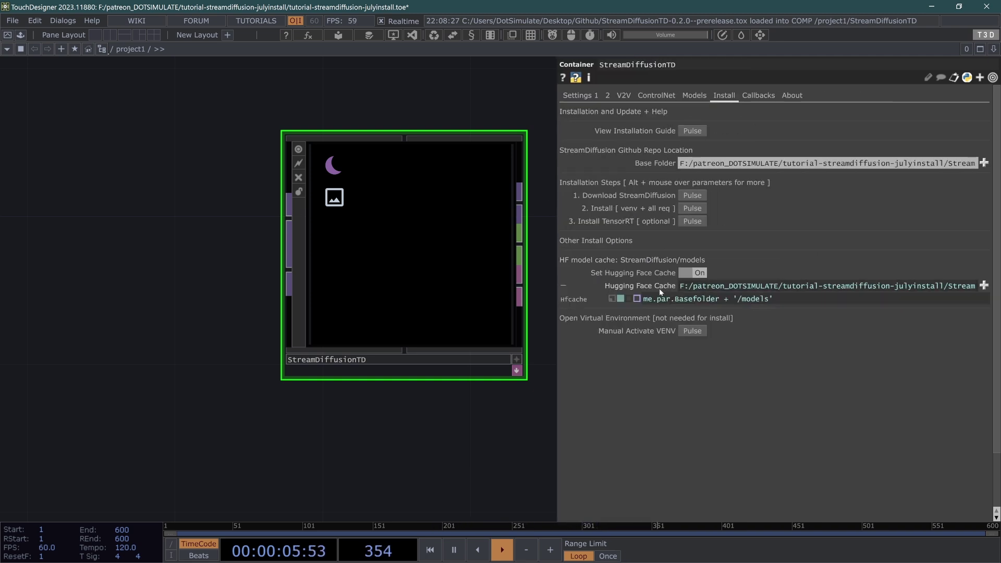
pyautogui.moveTo(720, 300); pyautogui.dragTo(642, 302)
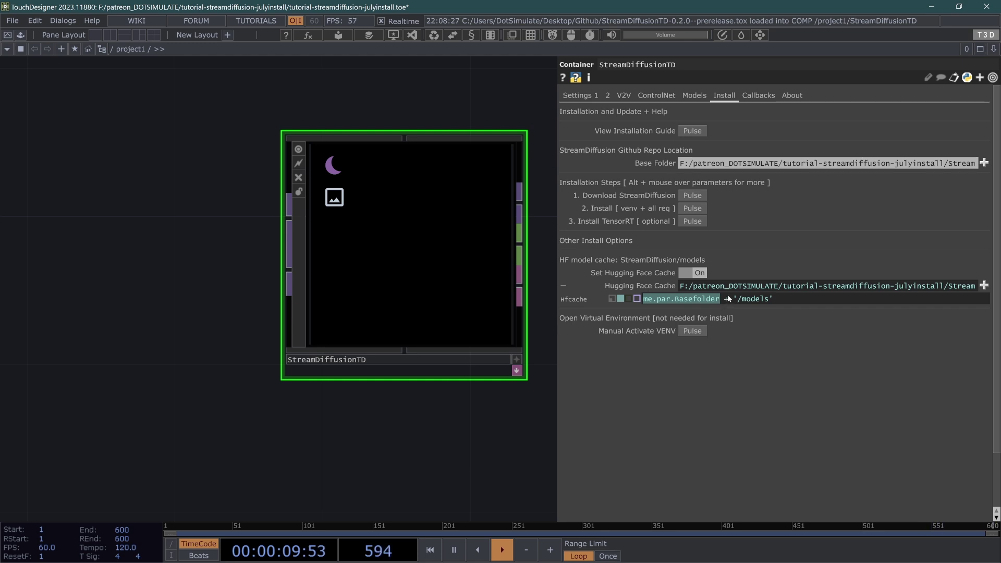
# Step: Examine the full Hugging Face Cache path and the base-folder plus '/models' expression that defines it
pyautogui.moveTo(728, 298); pyautogui.dragTo(984, 286)
pyautogui.click(652, 285)
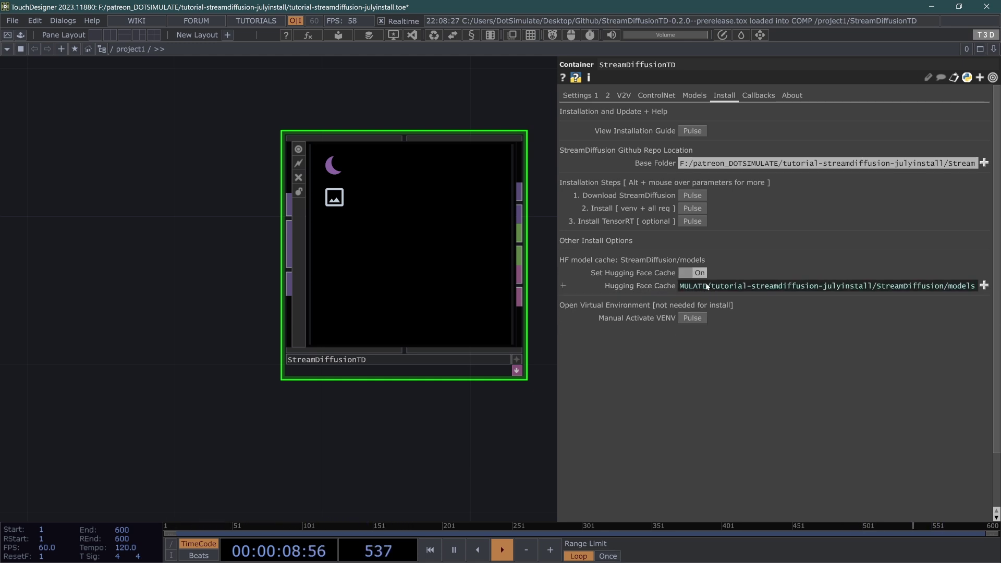
pyautogui.click(702, 280)
pyautogui.click(656, 287)
pyautogui.click(619, 290)
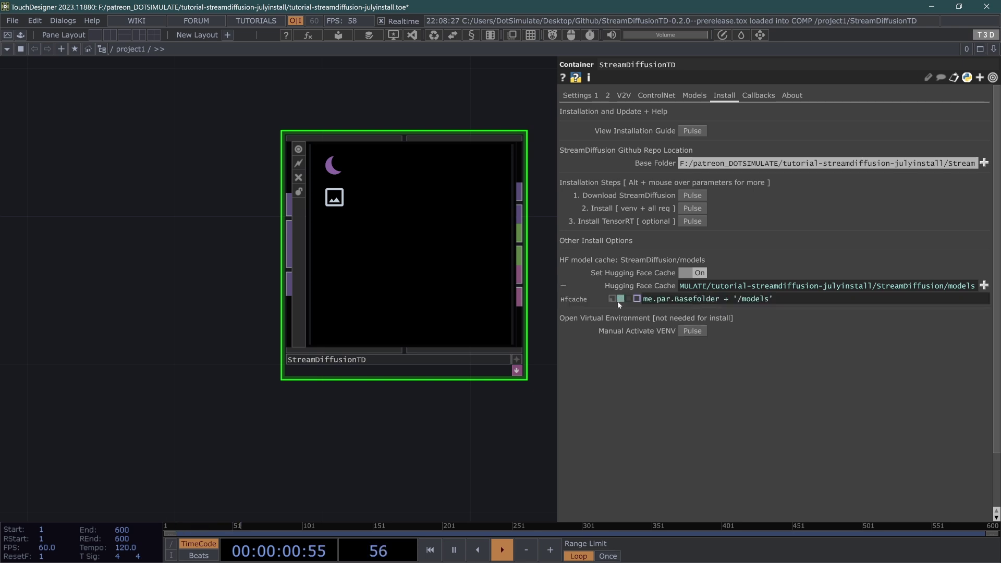
pyautogui.click(621, 299)
# Step: Turn Set Hugging Face Cache off, narrow the parameter area, and turn the cache setting on again
pyautogui.click(685, 275)
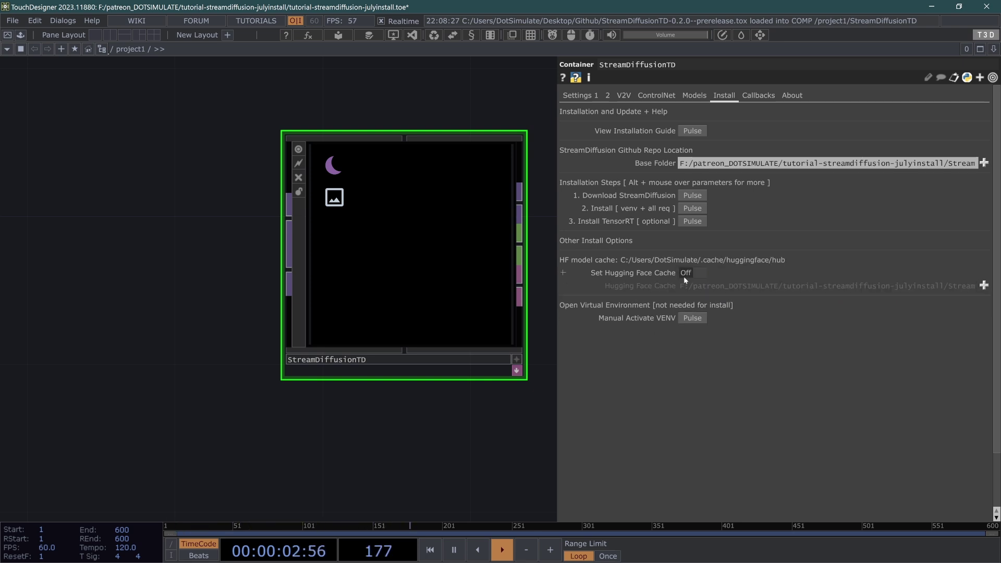
pyautogui.moveTo(558, 169); pyautogui.dragTo(725, 224)
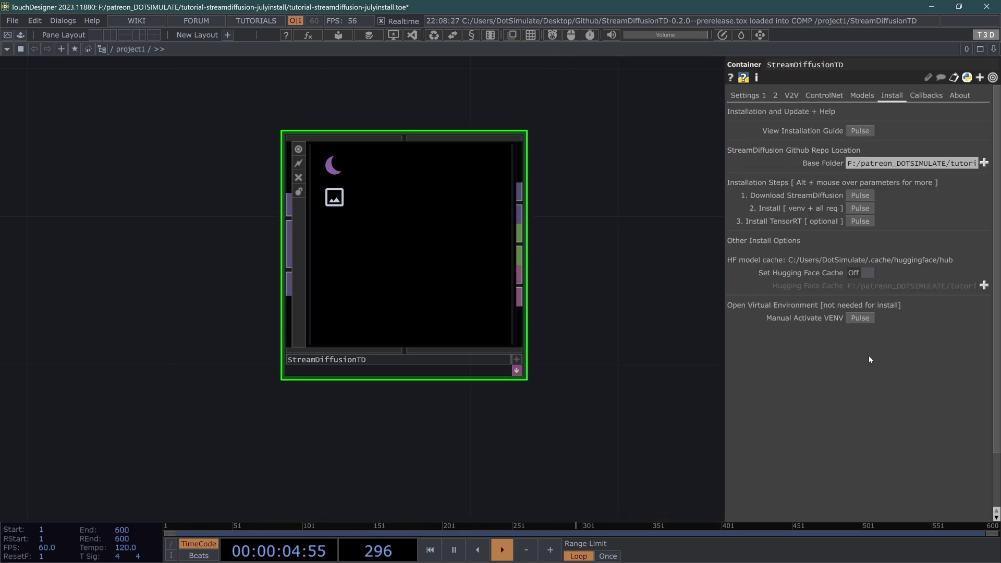
pyautogui.click(848, 275)
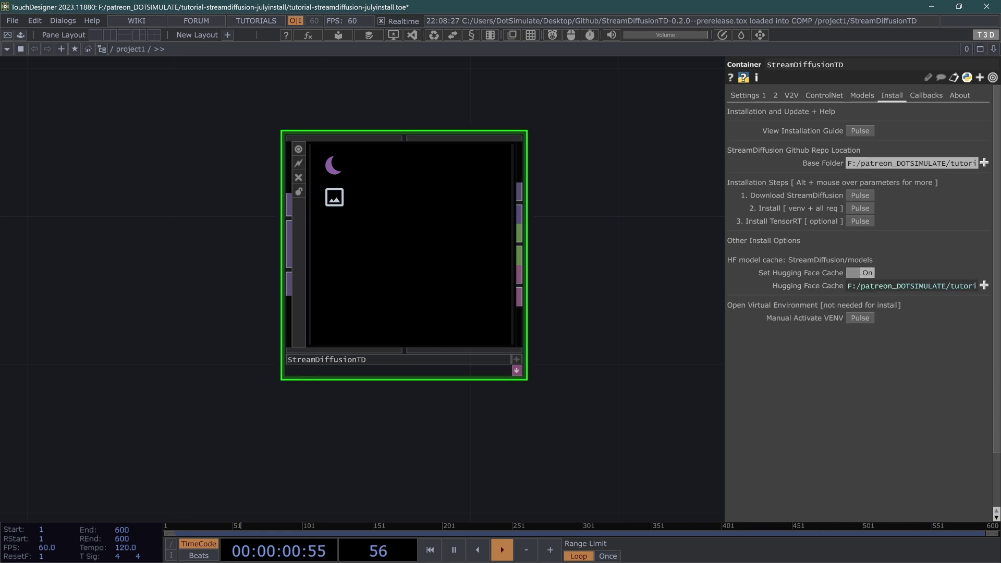
# Step: Switch to File Explorer, examine the models folder inside StreamDiffusion, and return to TouchDesigner
pyautogui.hotkey('alt', 'Tab')
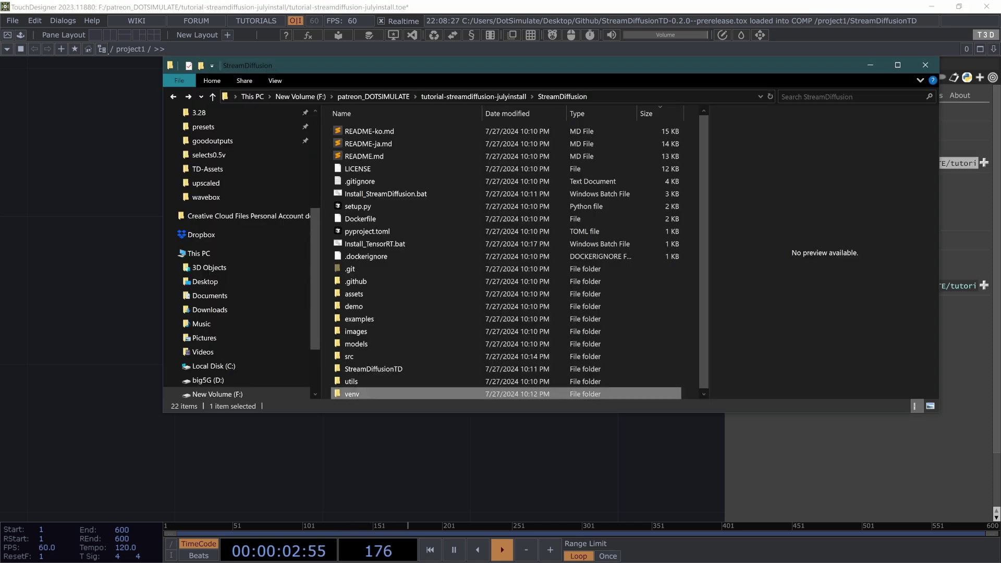
pyautogui.doubleClick(369, 342)
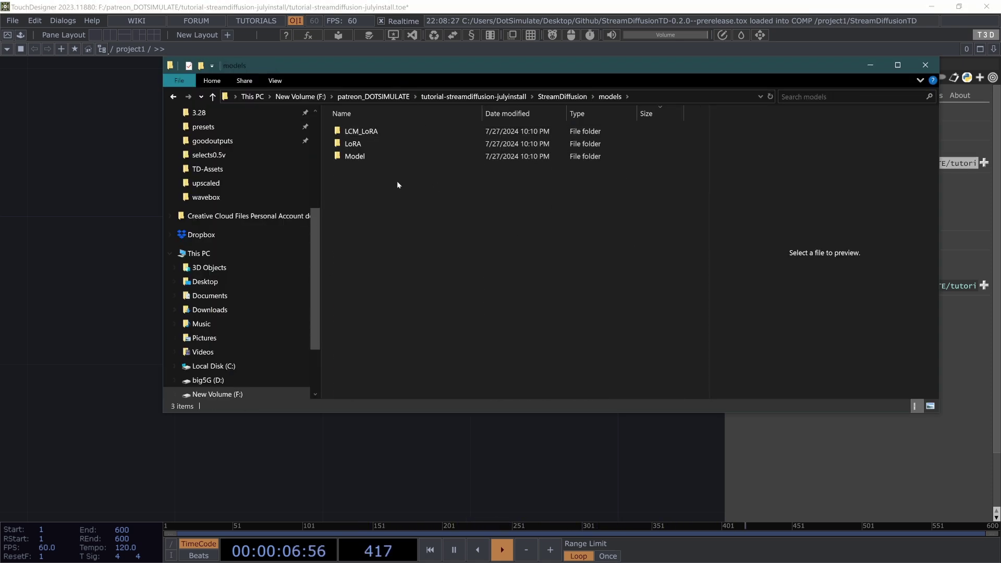
pyautogui.scroll(5, 283, 187)
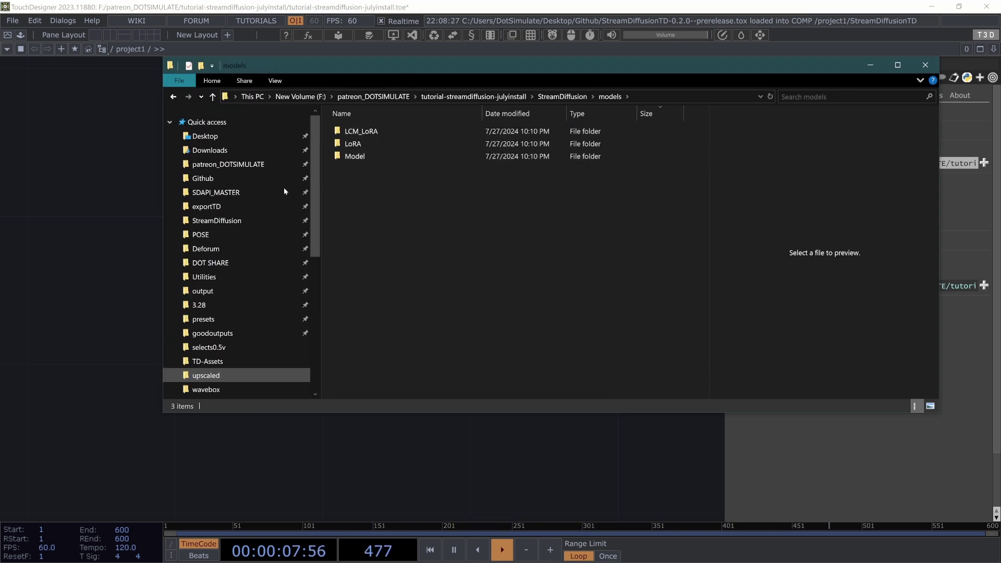
pyautogui.click(121, 276)
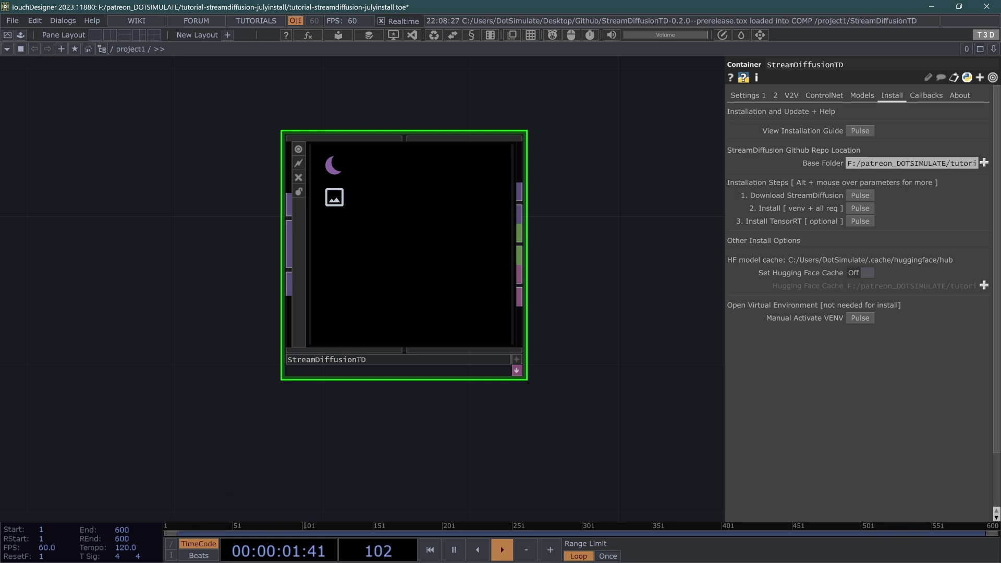
pyautogui.hotkey('alt', 'Tab')
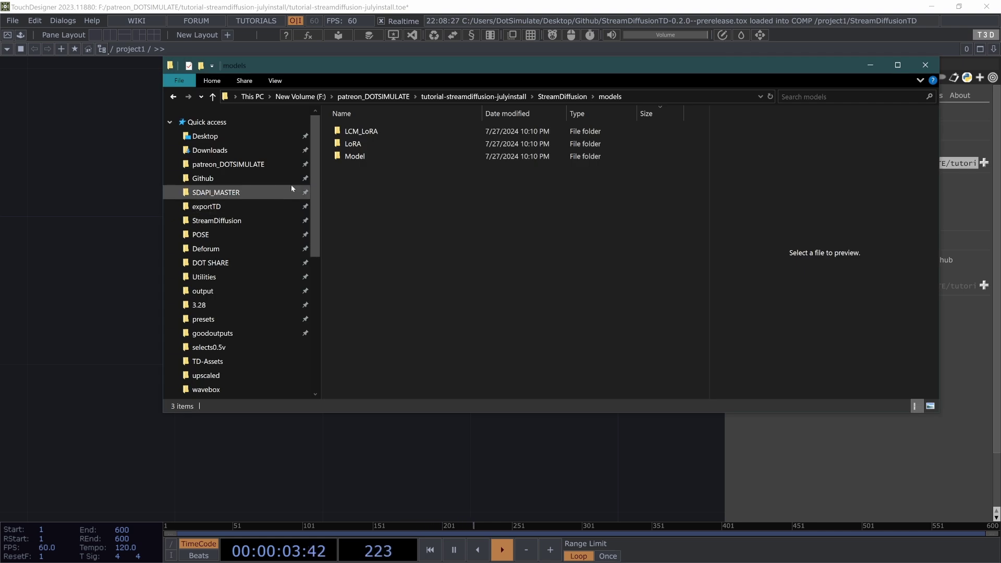
pyautogui.moveTo(351, 66); pyautogui.dragTo(292, 78)
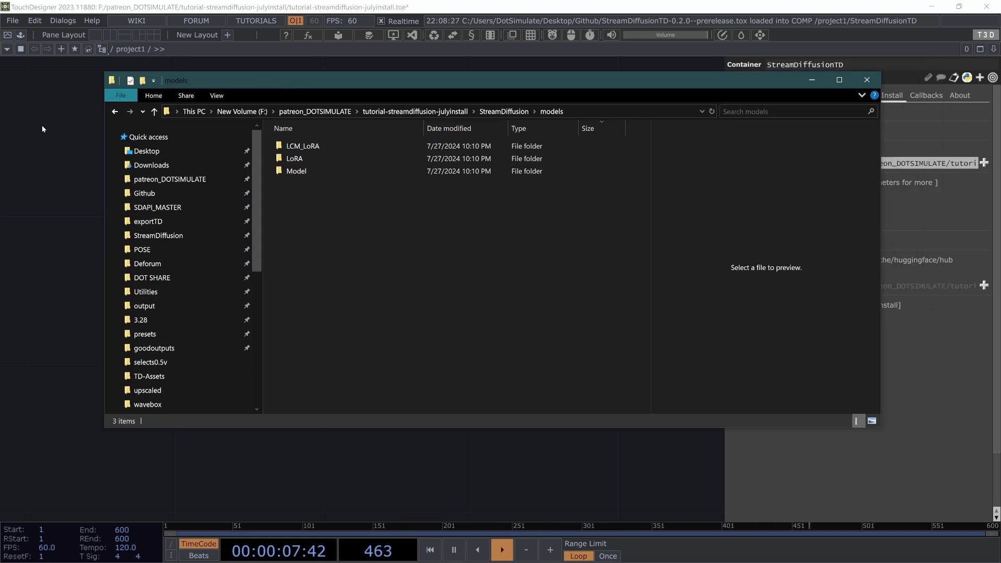
pyautogui.click(7, 119)
# Step: Manually activate the virtual environment in a console window, look at its prompt, and close it
pyautogui.click(863, 318)
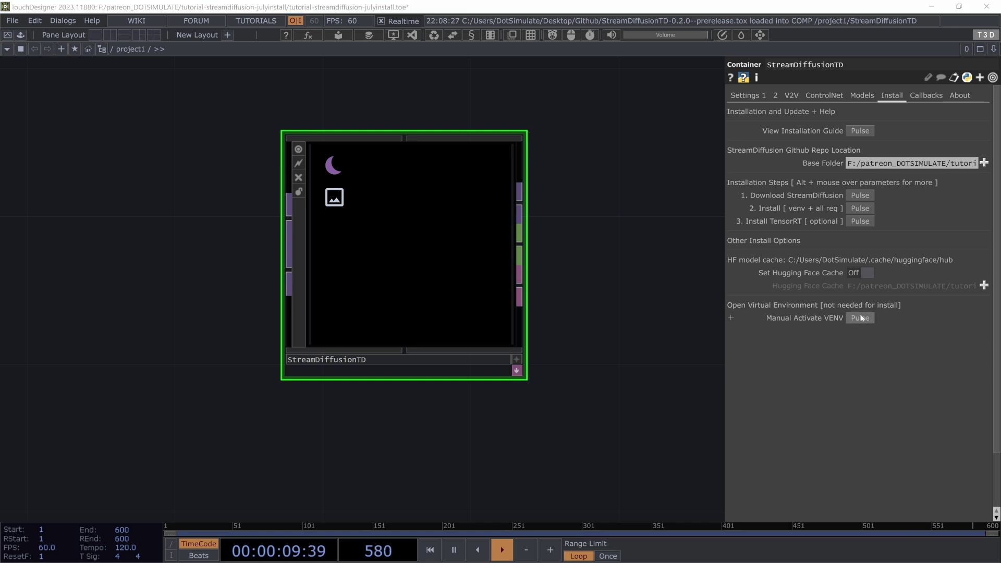
pyautogui.moveTo(621, 119); pyautogui.dragTo(484, 108)
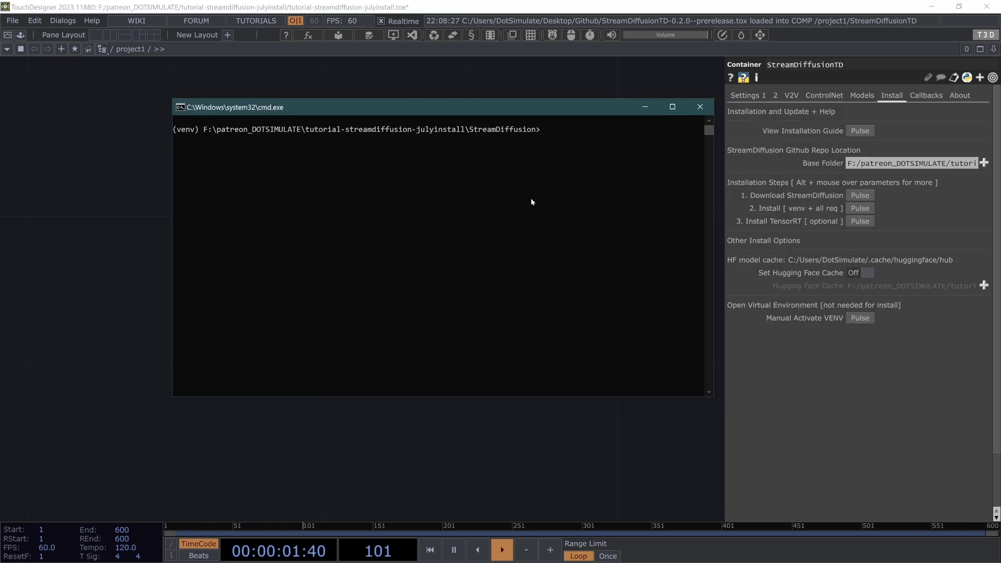
pyautogui.click(701, 107)
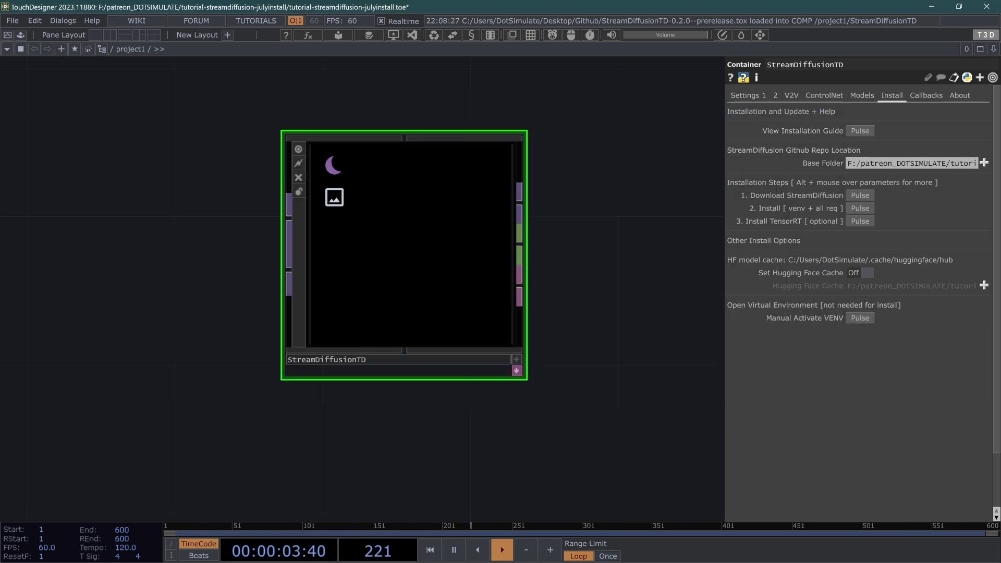
# Step: Bring up the TensorRT installation console and dismiss it to finish the installation
pyautogui.hotkey('alt', 'Tab')
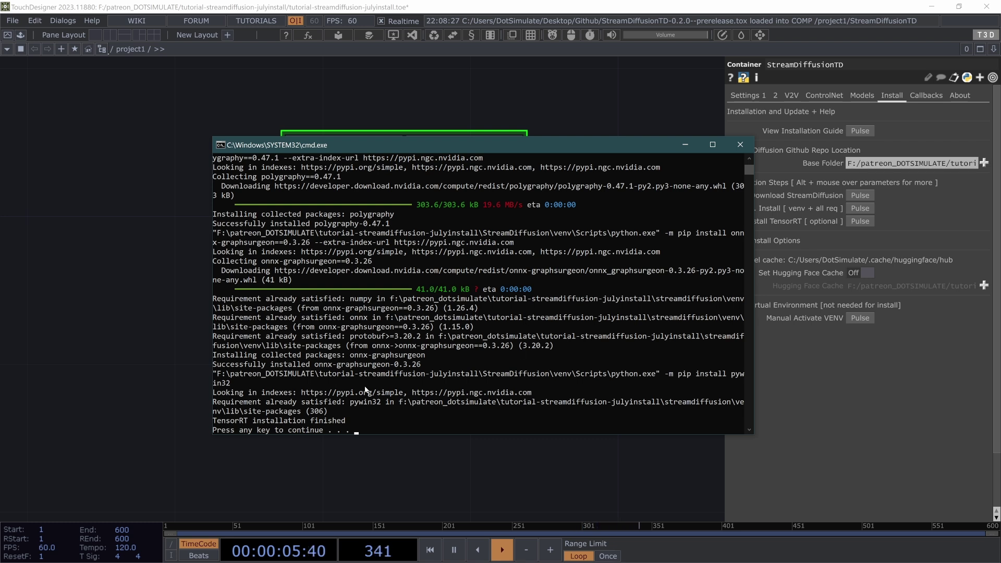
pyautogui.click(344, 360)
pyautogui.press('Return')
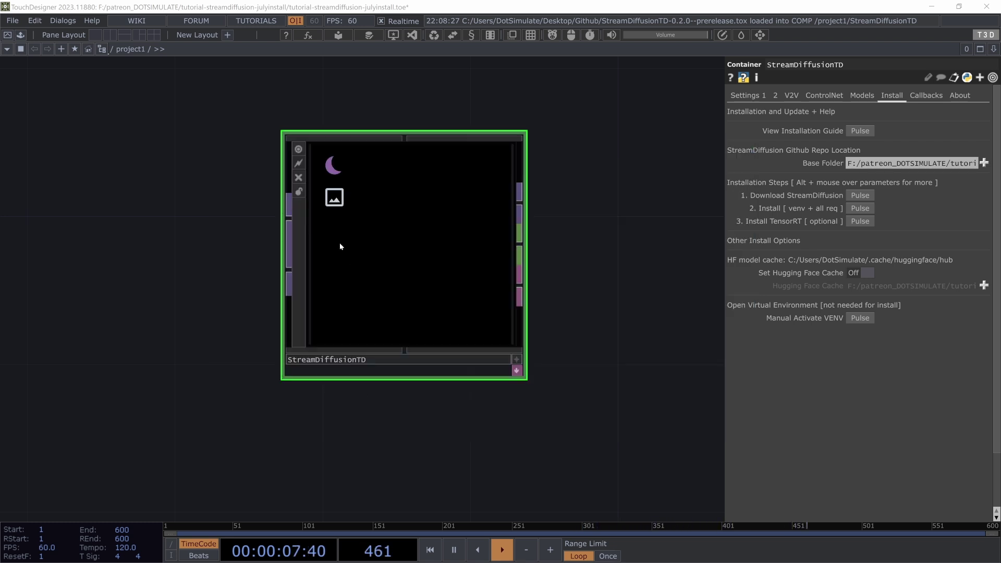
# Step: Start the StreamDiffusionTD stream and inspect the component's output once the server is streaming
pyautogui.click(759, 97)
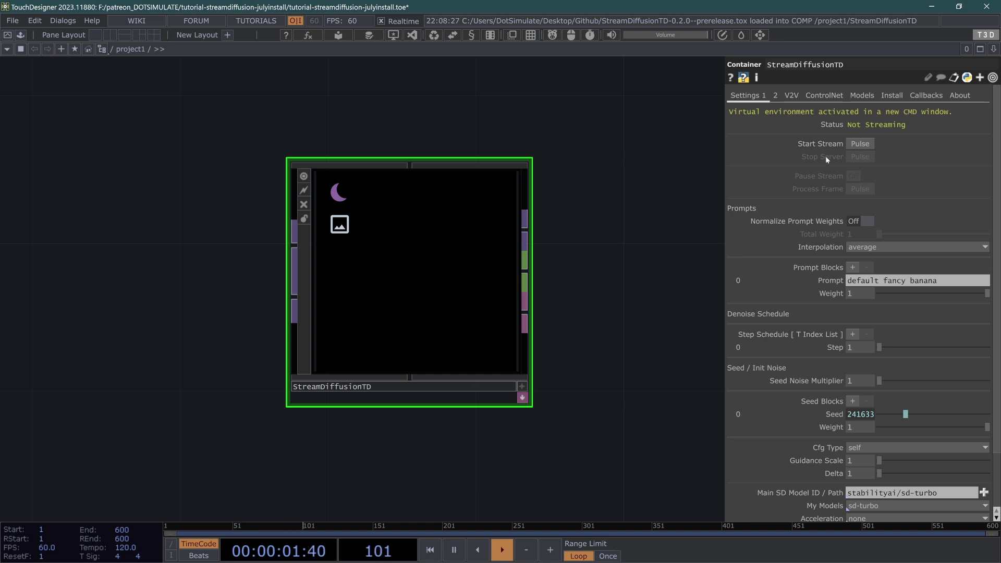
pyautogui.scroll(-2, 409, 277)
pyautogui.click(860, 144)
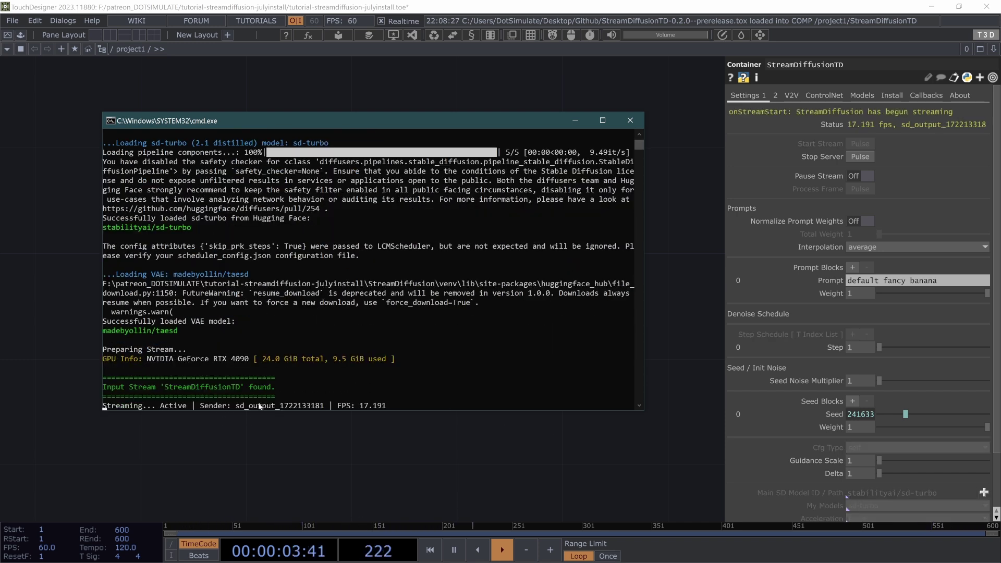
pyautogui.click(374, 431)
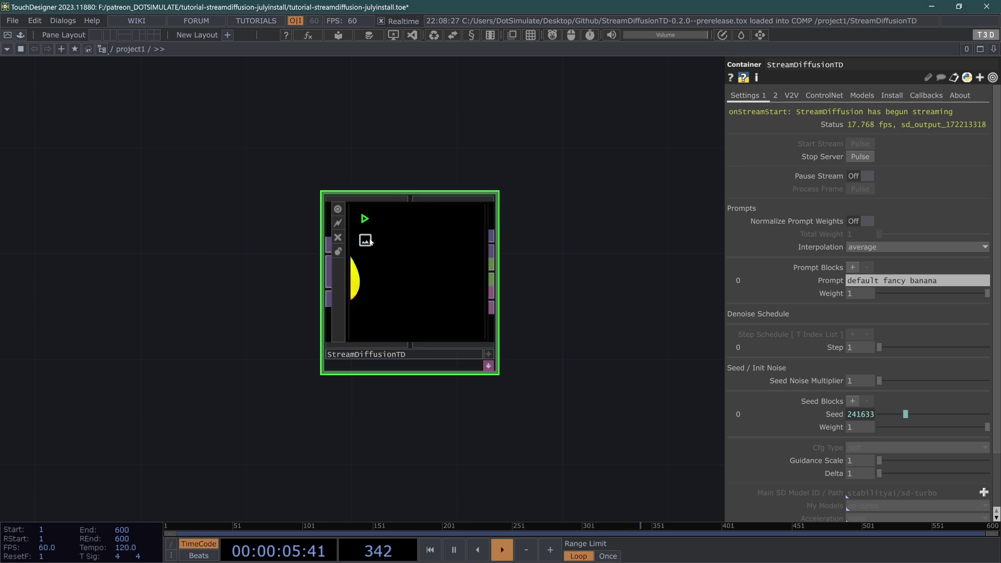
pyautogui.scroll(3, 415, 264)
pyautogui.scroll(-3, 402, 266)
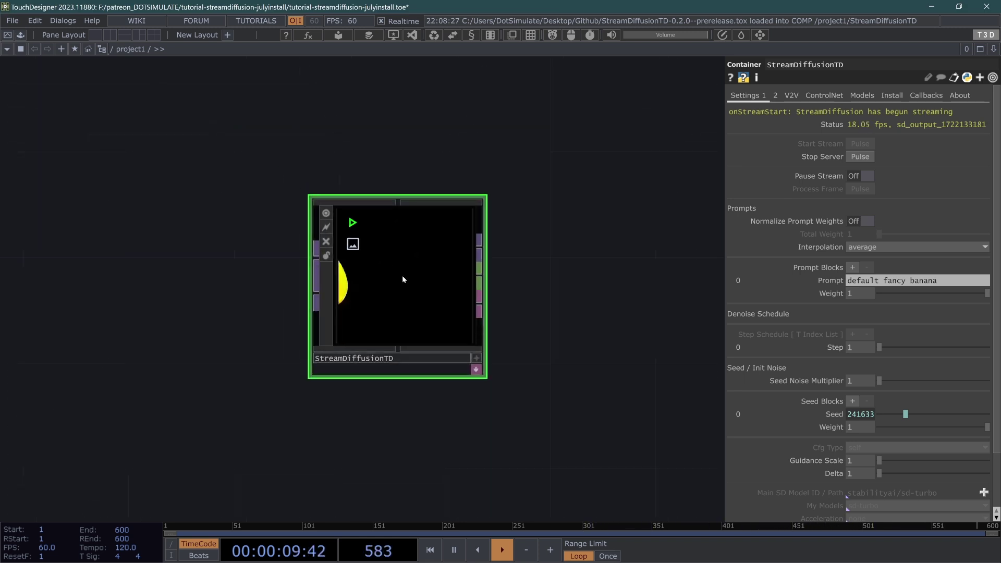
pyautogui.scroll(2, 401, 279)
# Step: Switch the Sd Mode of the running stream to txt2img
pyautogui.click(775, 95)
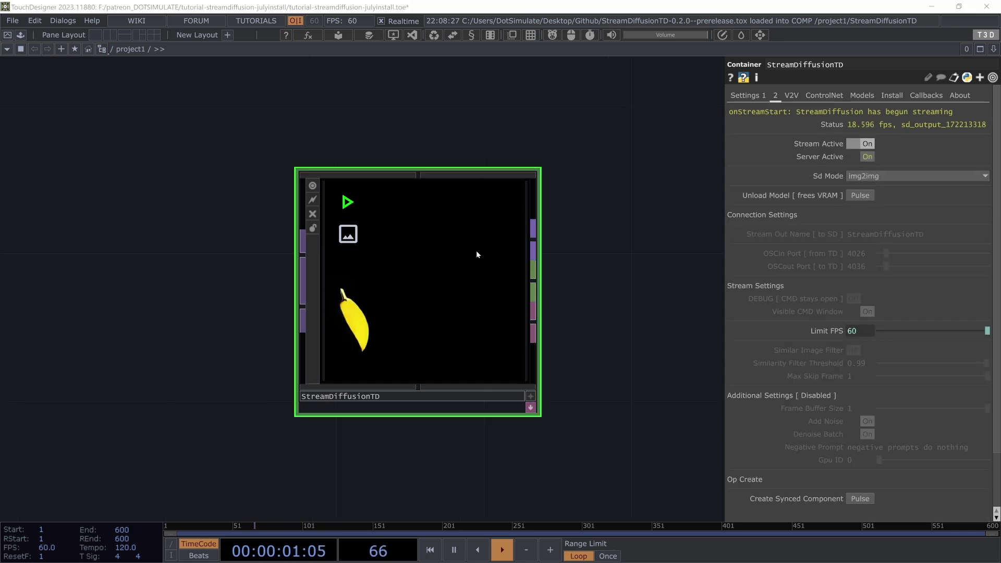
pyautogui.scroll(-2, 404, 282)
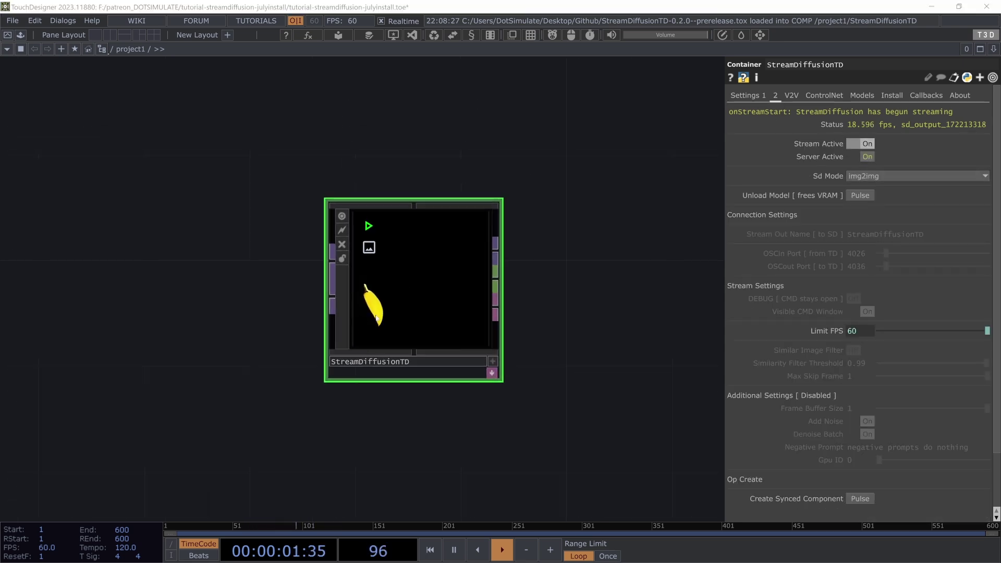
pyautogui.scroll(2, 396, 300)
pyautogui.click(748, 95)
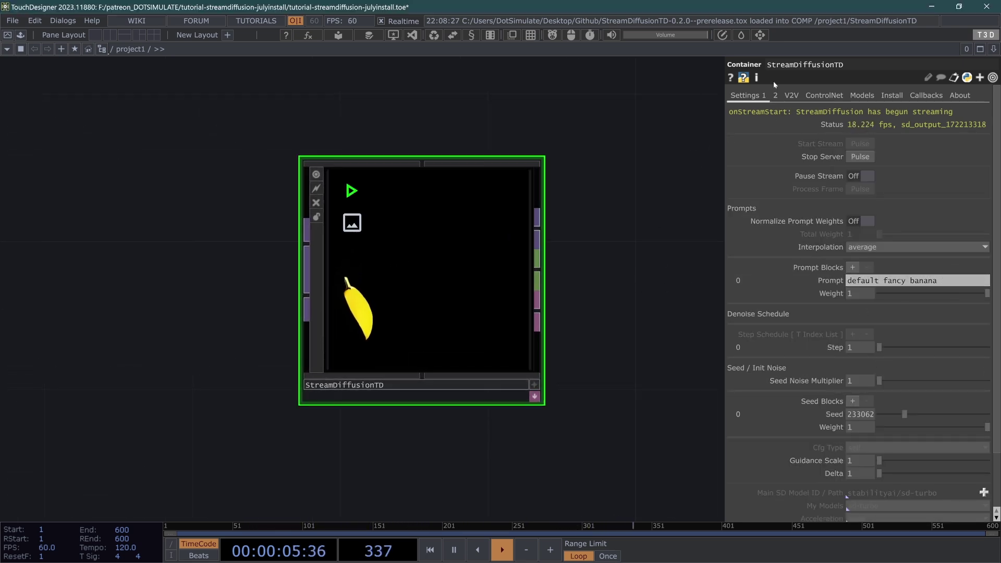
pyautogui.click(776, 96)
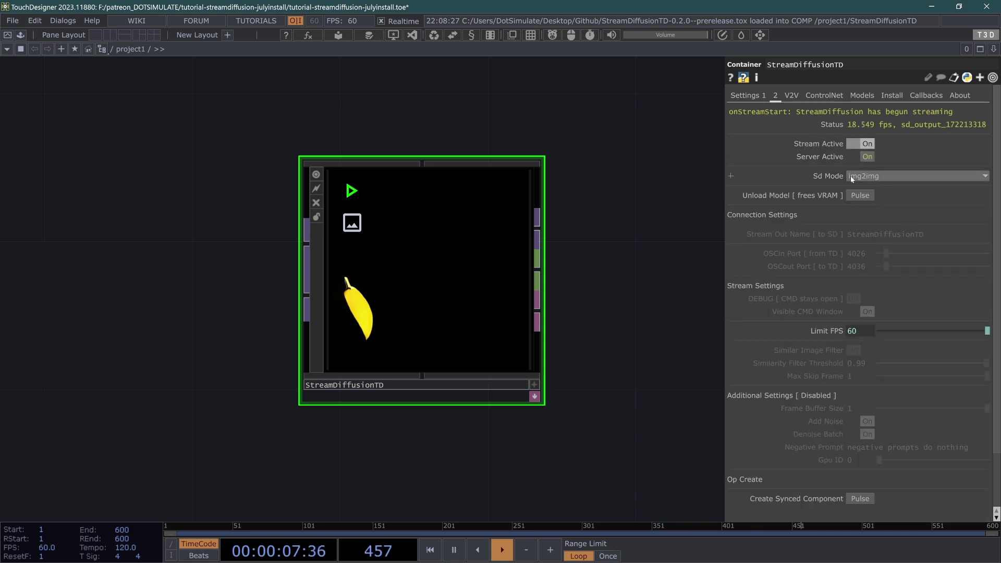
pyautogui.click(850, 177)
pyautogui.click(872, 199)
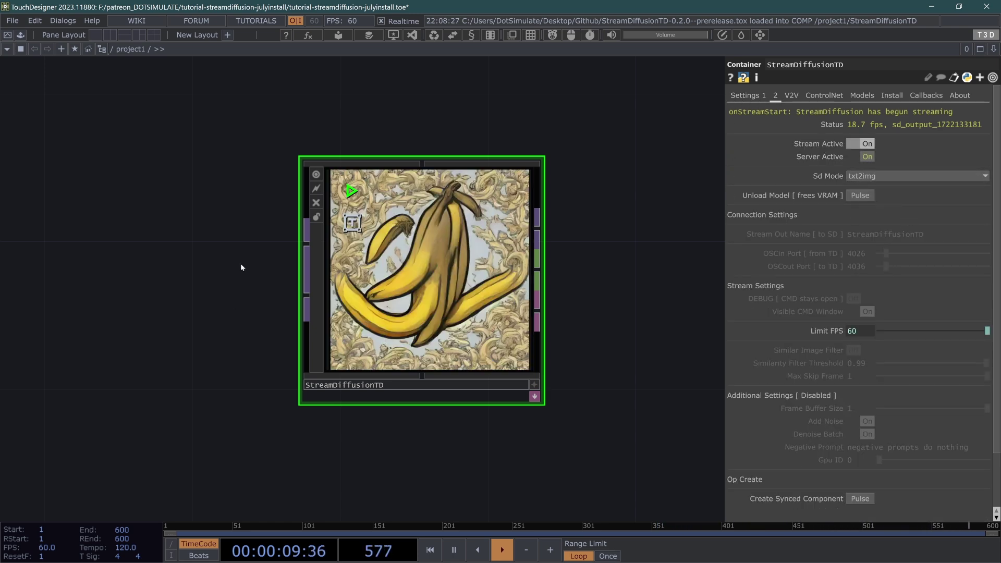
# Step: Set the denoise step to 1 and the seed to 402088, then inspect the generated image
pyautogui.click(748, 96)
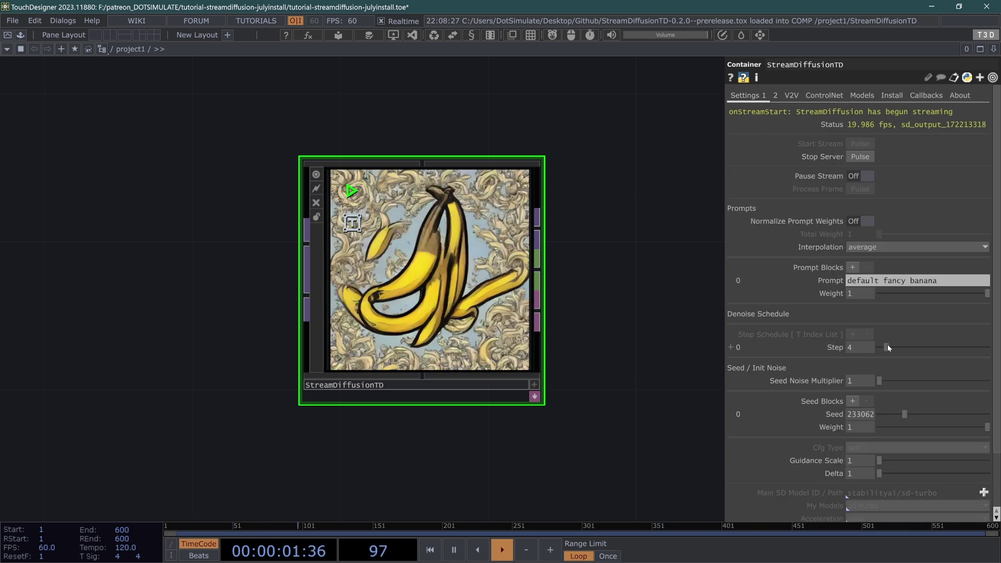
pyautogui.moveTo(888, 347); pyautogui.dragTo(866, 354)
pyautogui.moveTo(903, 414)
pyautogui.mouseDown()
pyautogui.moveTo(957, 417)
pyautogui.moveTo(878, 419)
pyautogui.moveTo(921, 417)
pyautogui.mouseUp()
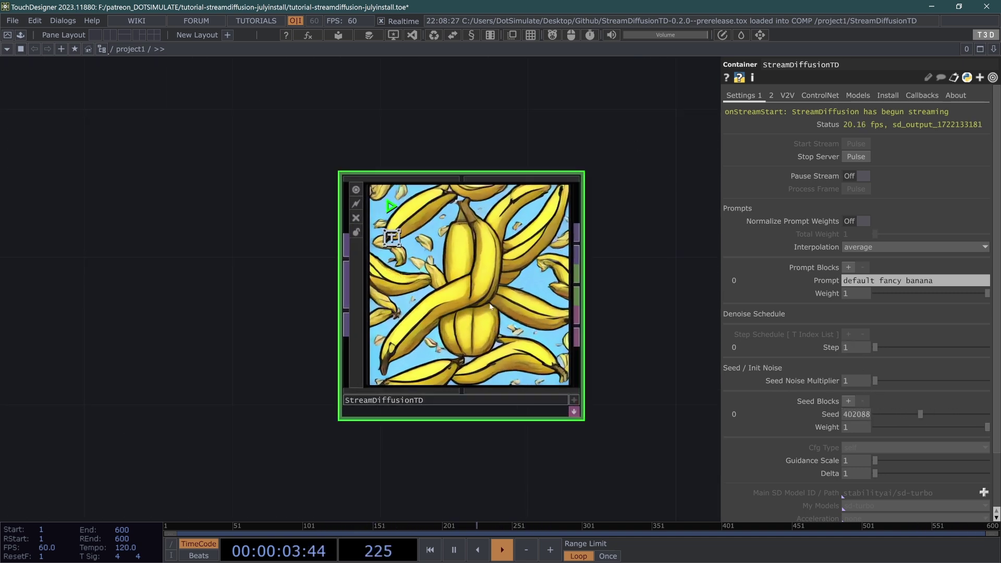
pyautogui.scroll(3, 463, 295)
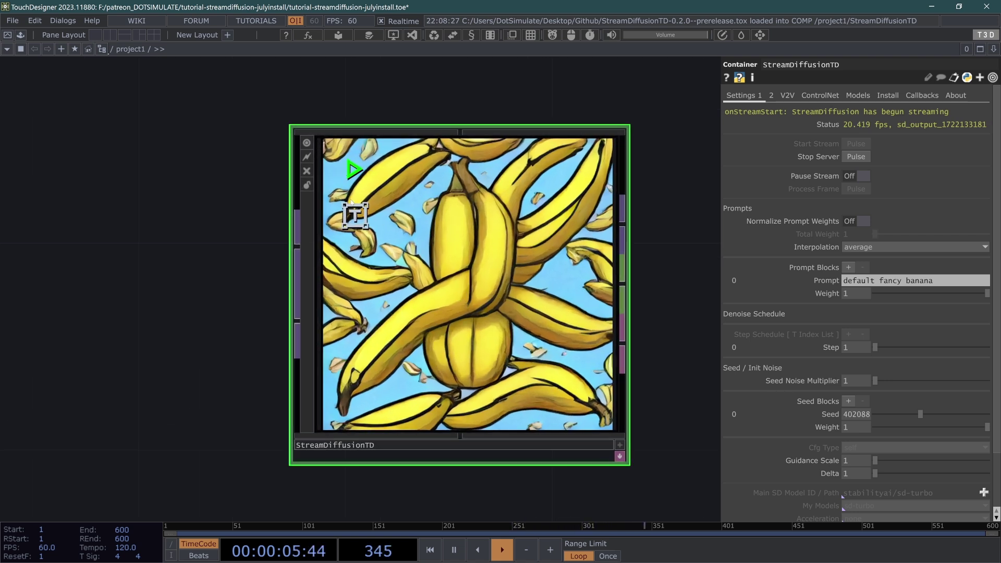
pyautogui.scroll(-2, 361, 218)
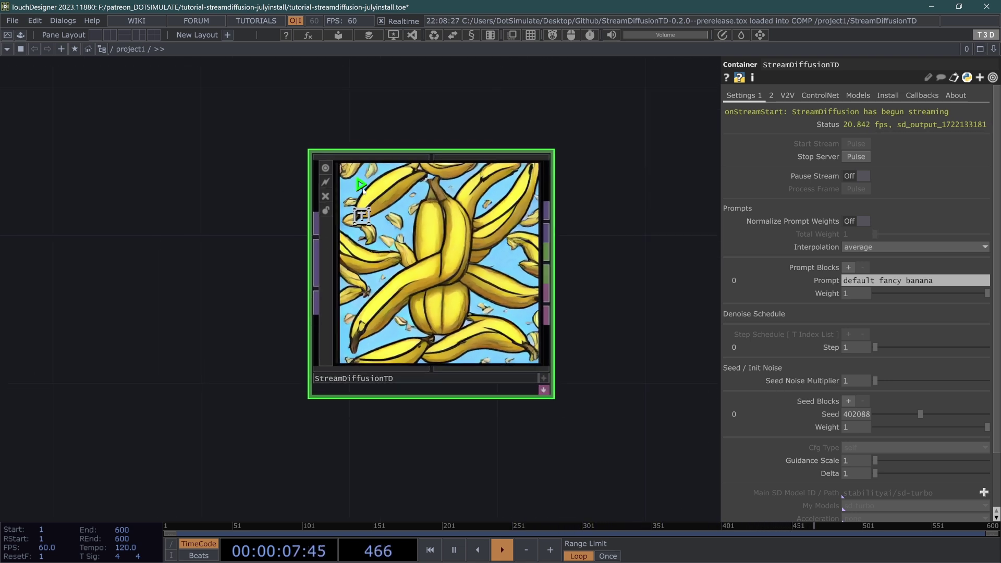
# Step: Enable V2V cached attention for the stream, check the output, and turn V2V off again
pyautogui.click(859, 131)
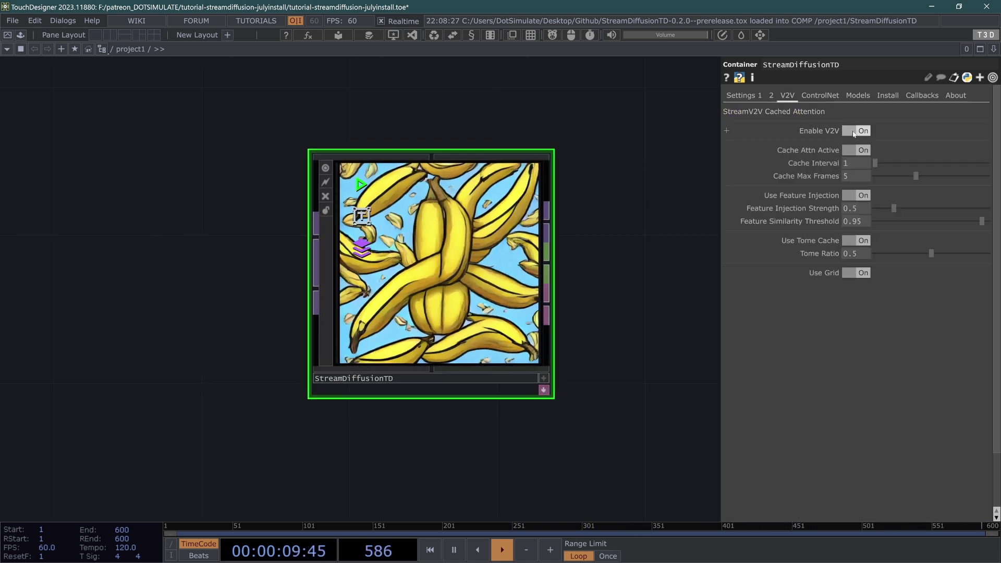
pyautogui.scroll(3, 365, 249)
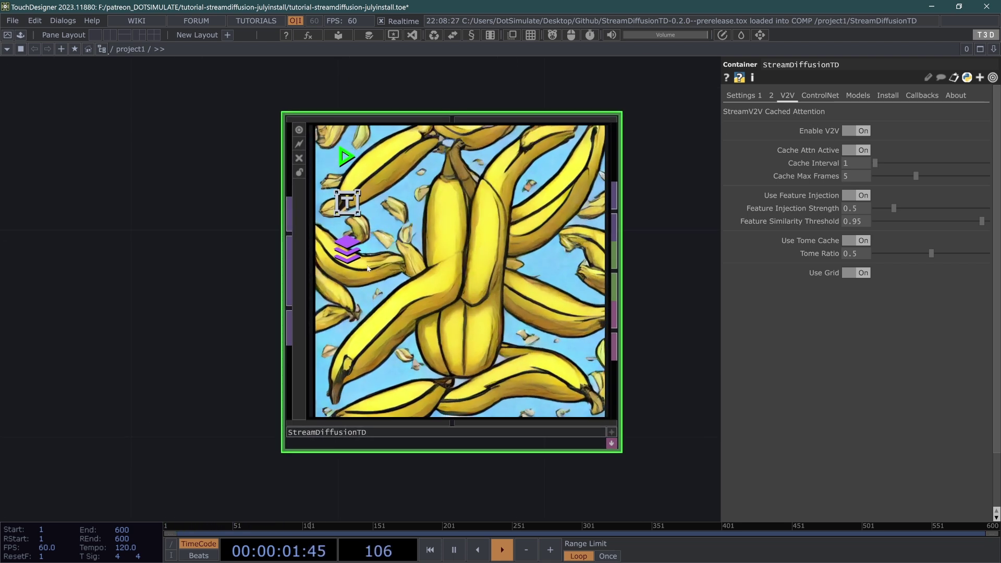
pyautogui.click(863, 131)
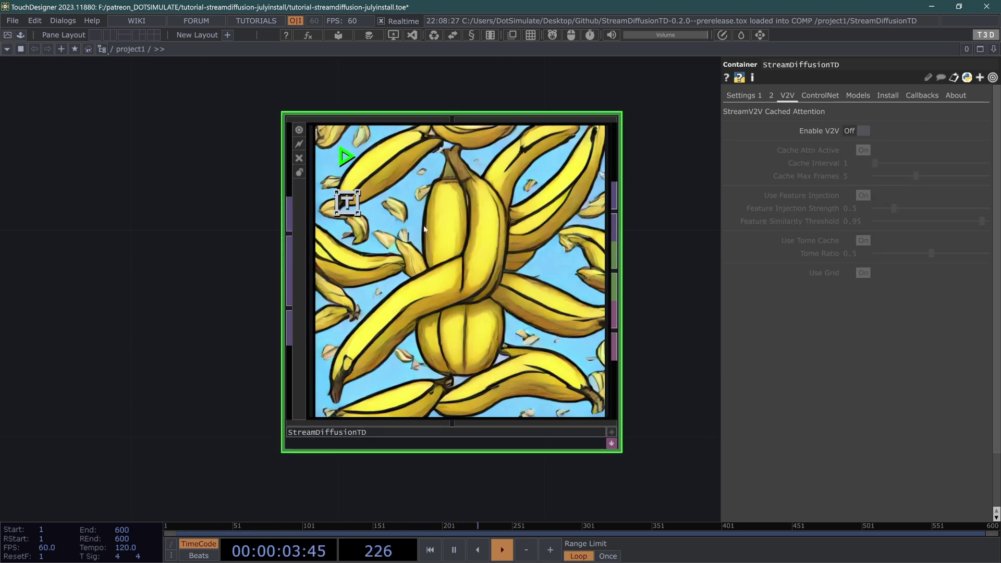
pyautogui.scroll(-3, 425, 230)
pyautogui.click(744, 95)
pyautogui.scroll(2, 361, 315)
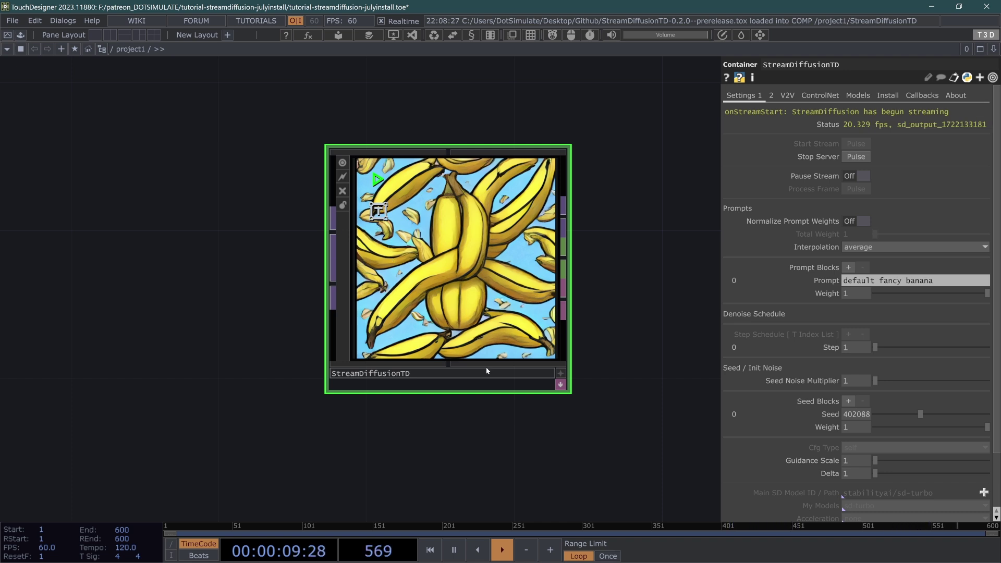
pyautogui.scroll(-2, 269, 229)
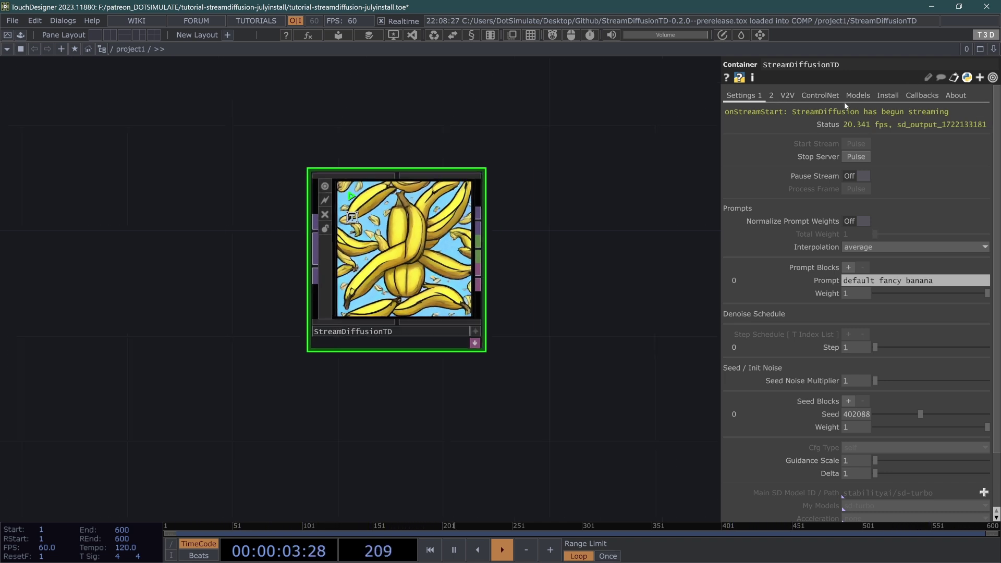
pyautogui.click(858, 95)
pyautogui.click(787, 96)
pyautogui.click(760, 96)
# Step: Add a Noise TOP beside the StreamDiffusionTD component in the network
pyautogui.press('Tab')
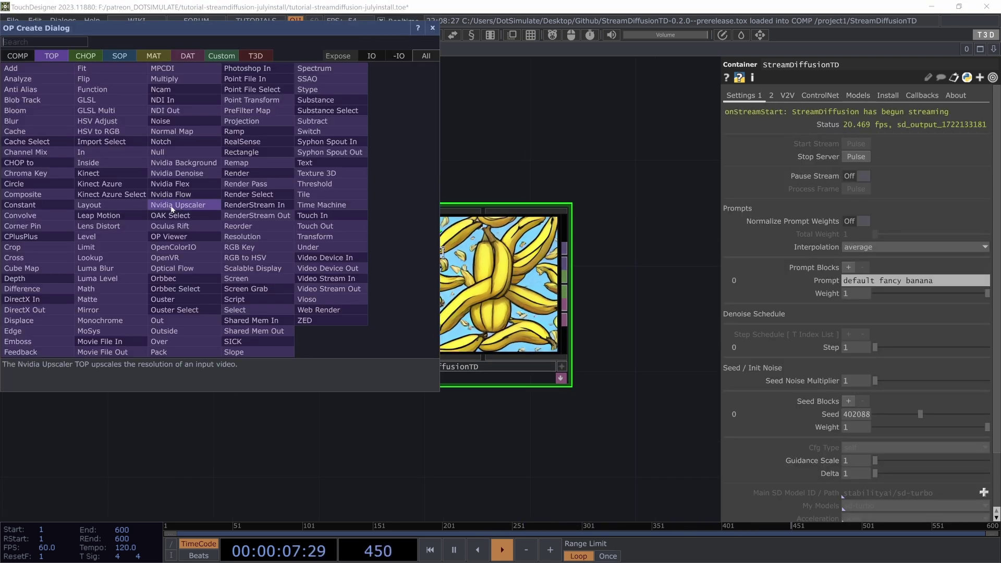
pyautogui.write('noise')
pyautogui.press('Return')
pyautogui.click(171, 209)
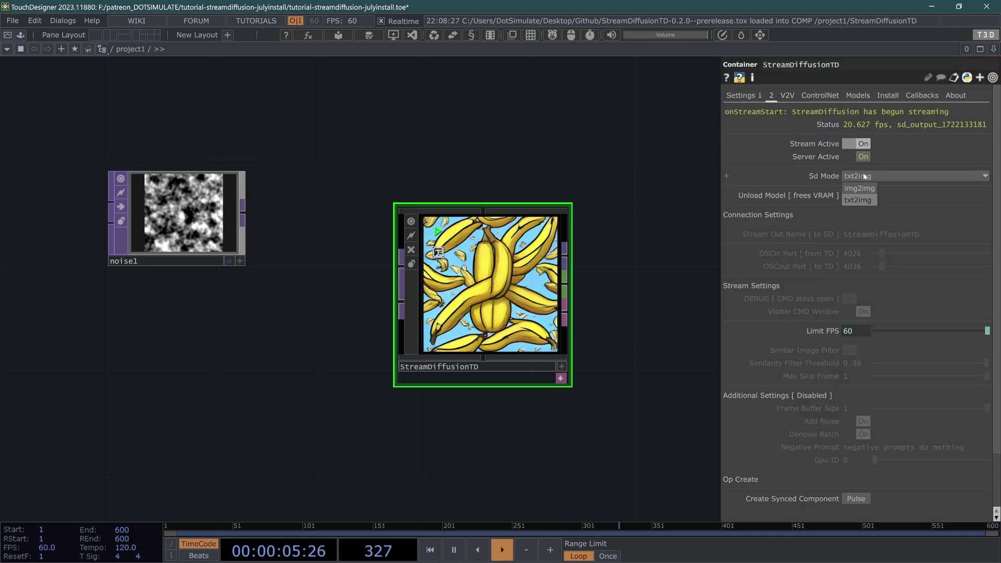
# Step: Switch the Sd Mode to img2img and connect the Noise TOP to the StreamDiffusionTD component's image input
pyautogui.click(861, 188)
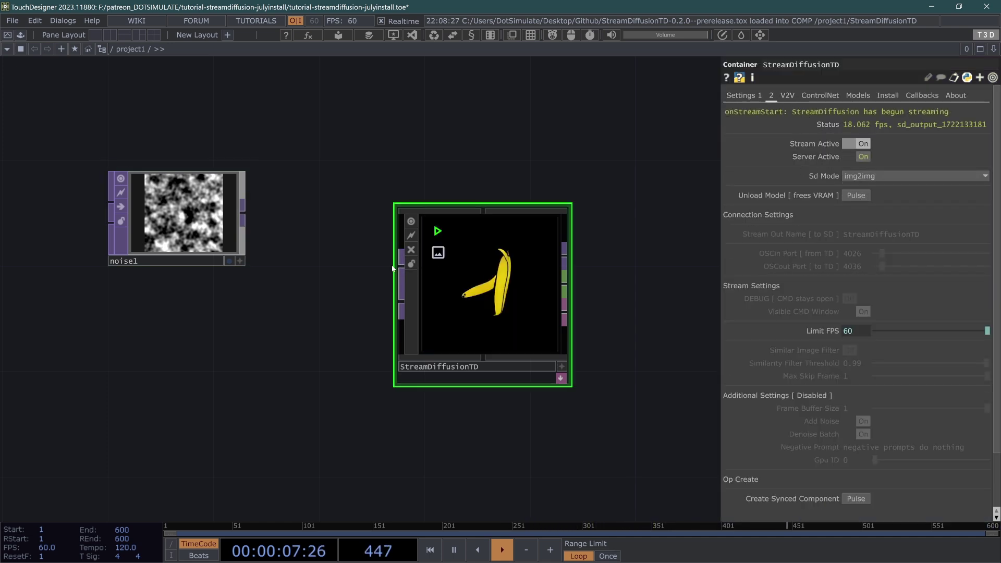
pyautogui.moveTo(250, 205); pyautogui.dragTo(408, 266)
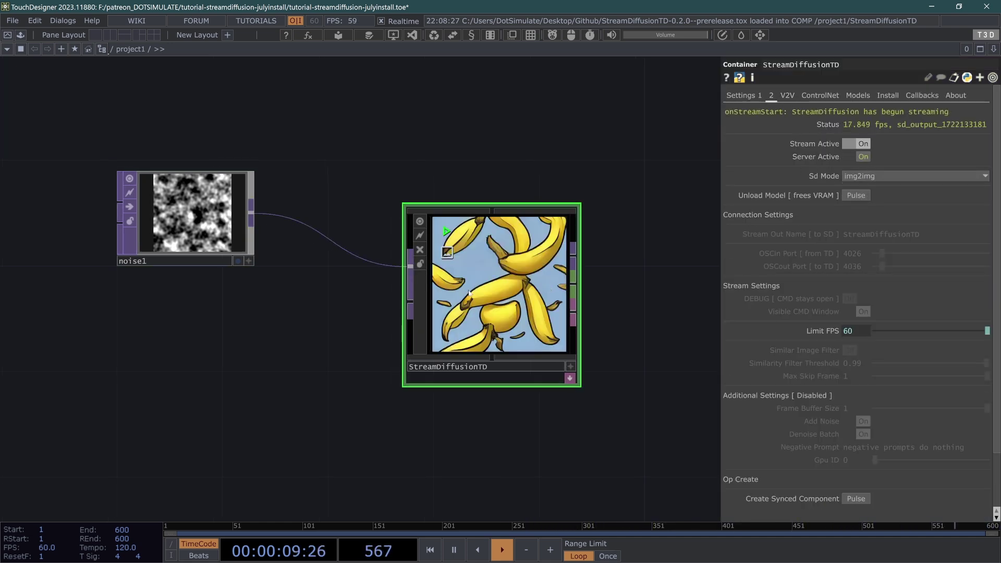
# Step: Try a denoise step of 49 on the img2img stream, and return the step to 1
pyautogui.click(753, 96)
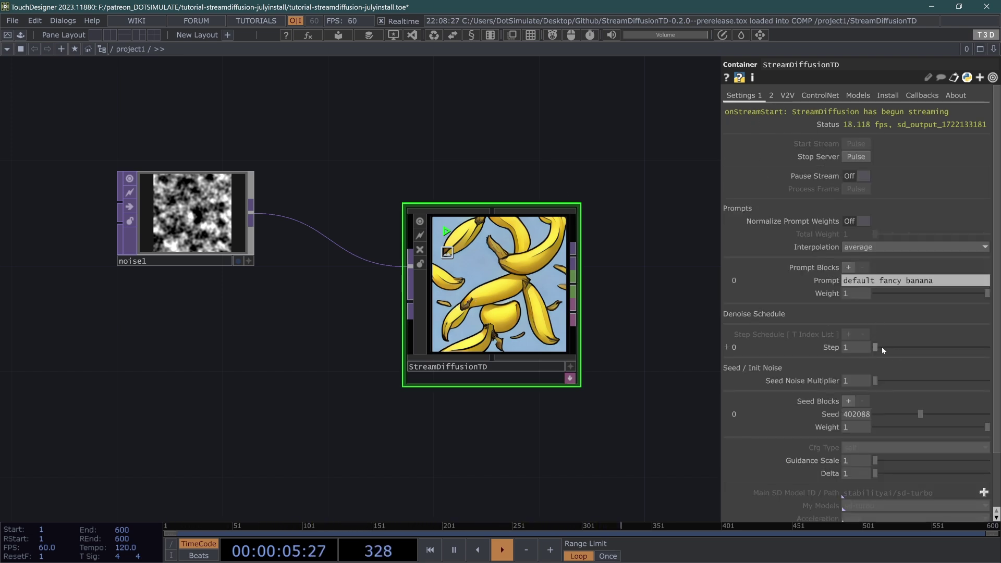
pyautogui.moveTo(881, 346); pyautogui.dragTo(999, 362)
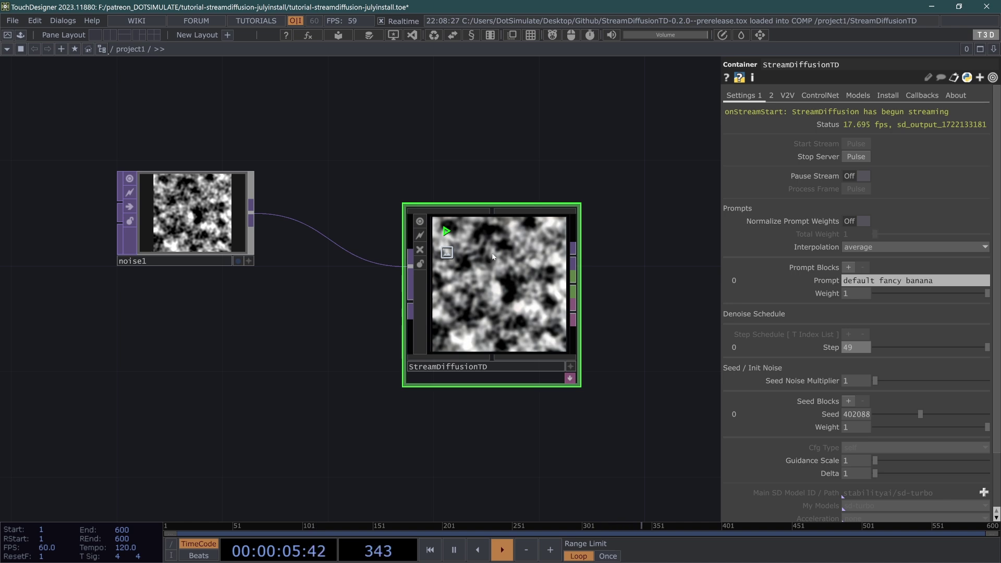
pyautogui.moveTo(928, 348); pyautogui.dragTo(836, 351)
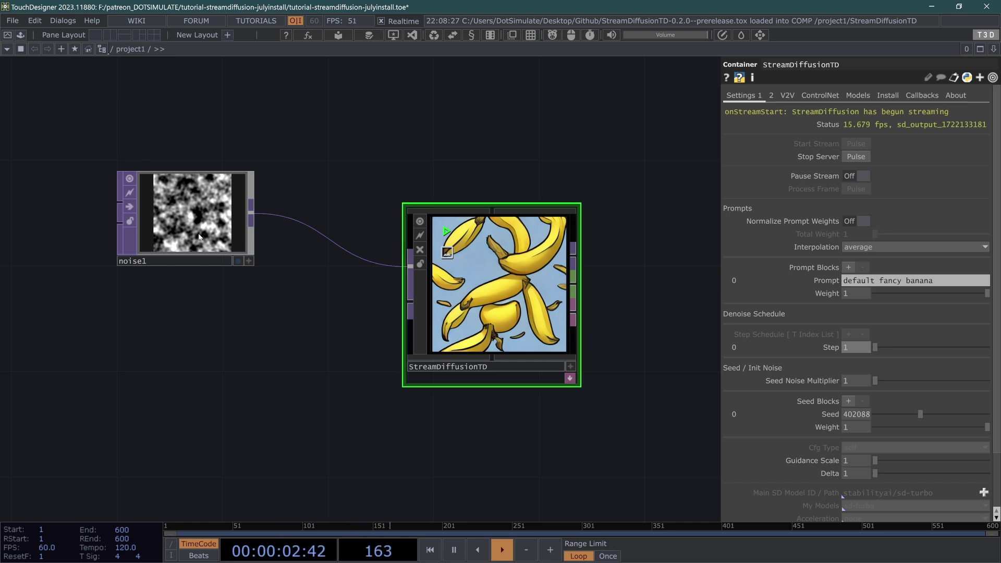
# Step: In txt2img mode, try a denoise step of 49, set the seed to 527415 and return the step to 1
pyautogui.click(774, 92)
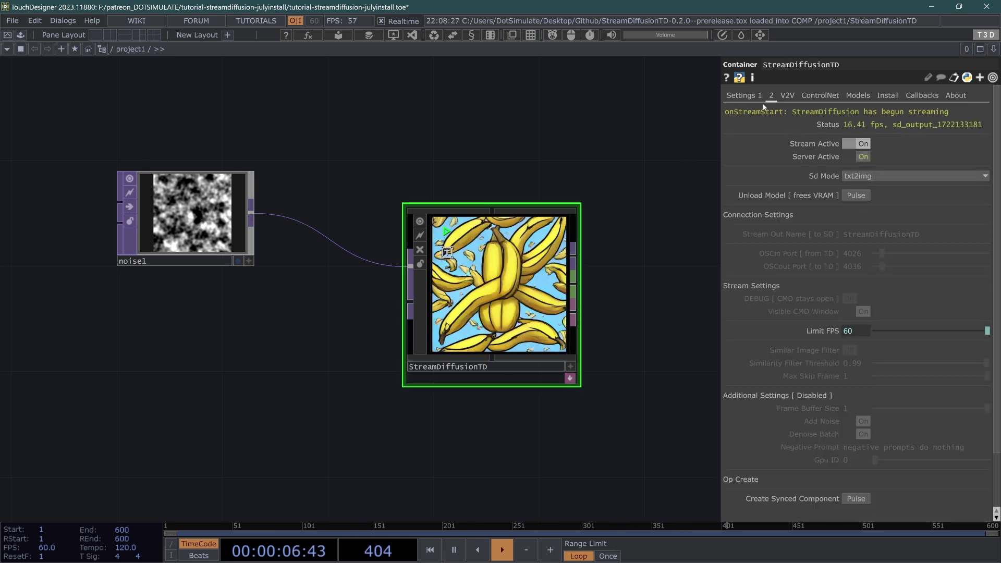
pyautogui.click(755, 95)
pyautogui.moveTo(878, 348); pyautogui.dragTo(987, 348)
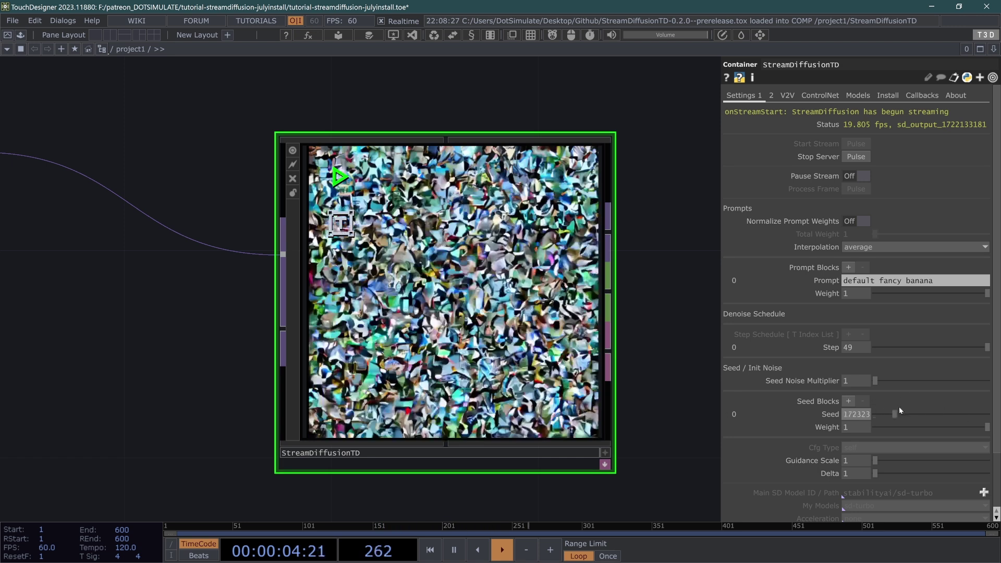
pyautogui.click(934, 414)
pyautogui.moveTo(903, 349); pyautogui.dragTo(846, 364)
# Step: Switch the Sd Mode of the stream back to img2img
pyautogui.click(771, 96)
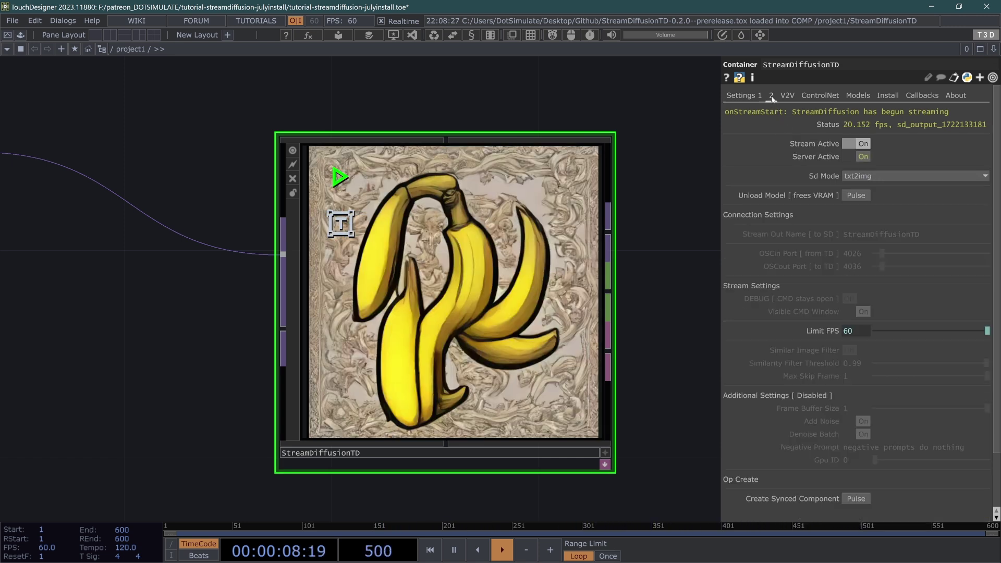
pyautogui.click(860, 189)
pyautogui.scroll(-3, 585, 341)
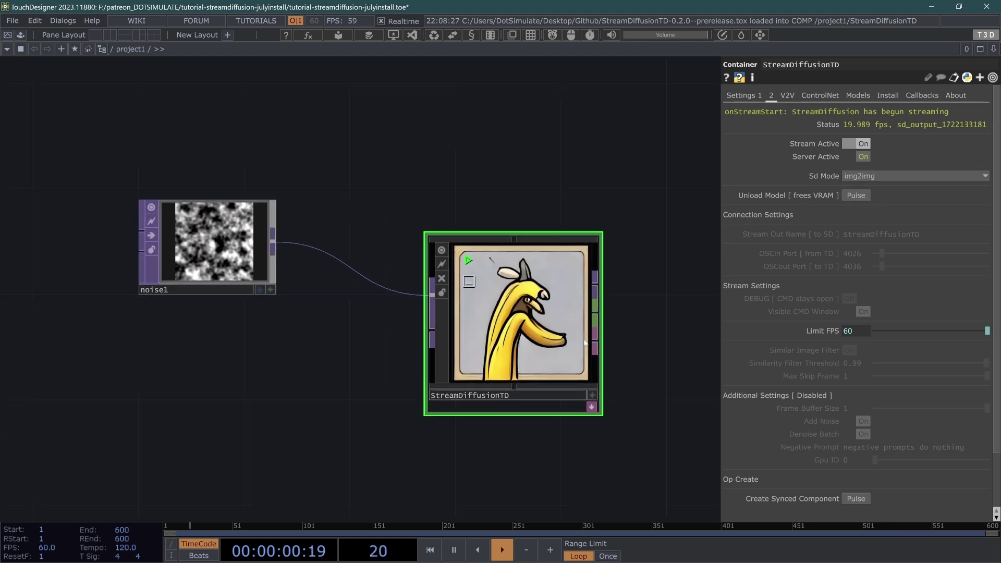
# Step: Insert a Circle TOP between the Noise TOP and the StreamDiffusionTD component
pyautogui.click(272, 268)
pyautogui.moveTo(445, 190); pyautogui.dragTo(491, 193)
pyautogui.scroll(-2, 490, 192)
pyautogui.moveTo(436, 218); pyautogui.dragTo(230, 273)
pyautogui.rightClick(275, 279)
pyautogui.click(316, 264)
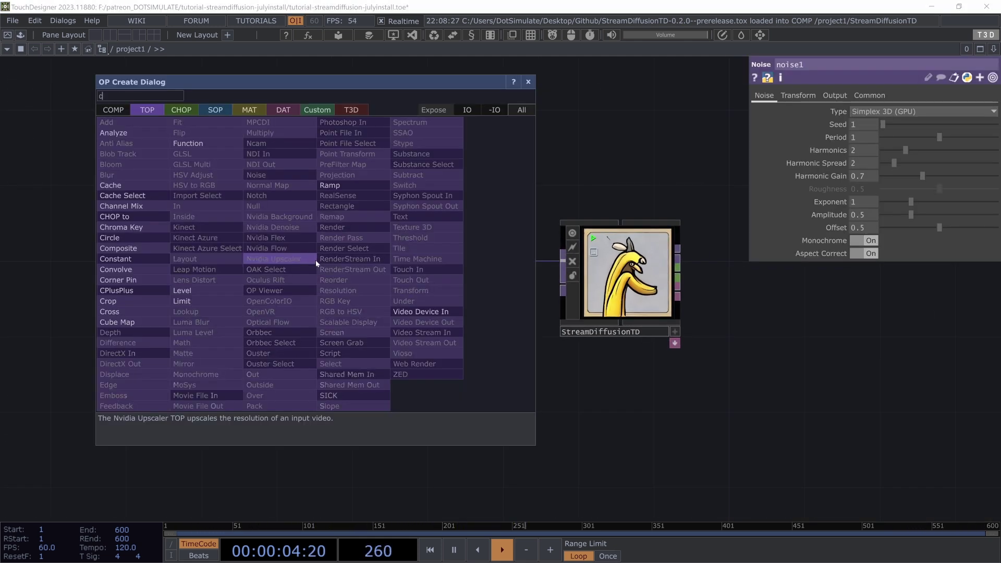
pyautogui.write('circl')
pyautogui.press('Return')
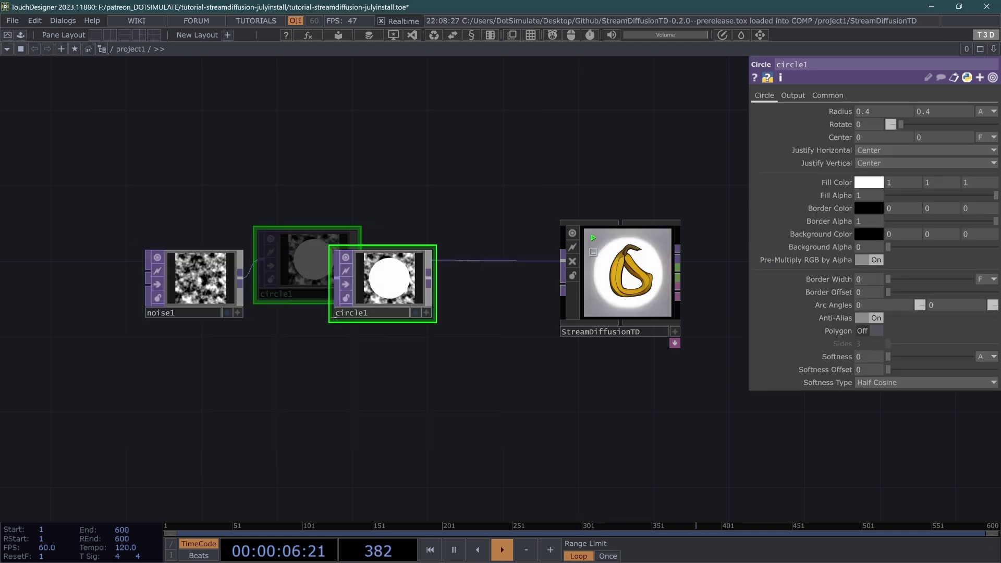
pyautogui.click(359, 266)
# Step: Set the Circle TOP's composite operation to Multiply so it masks the noise input
pyautogui.scroll(3, 356, 268)
pyautogui.click(828, 94)
pyautogui.click(793, 95)
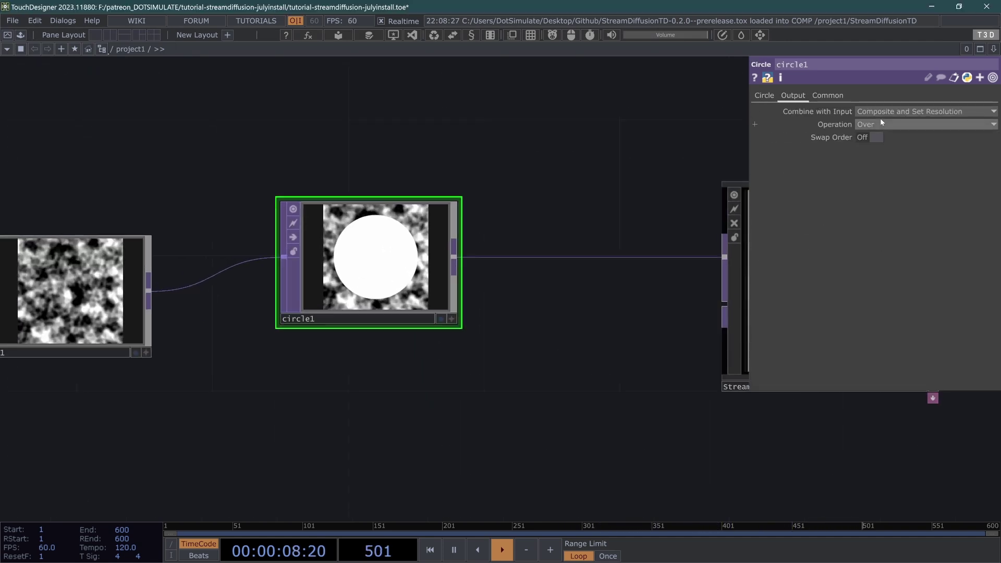
pyautogui.click(881, 114)
pyautogui.click(873, 124)
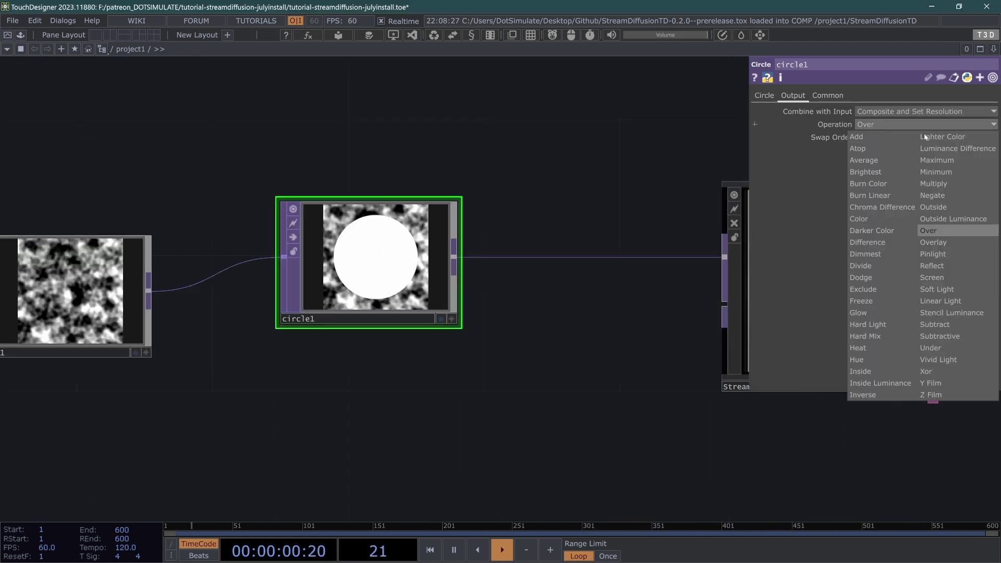
pyautogui.click(943, 185)
pyautogui.scroll(-3, 351, 262)
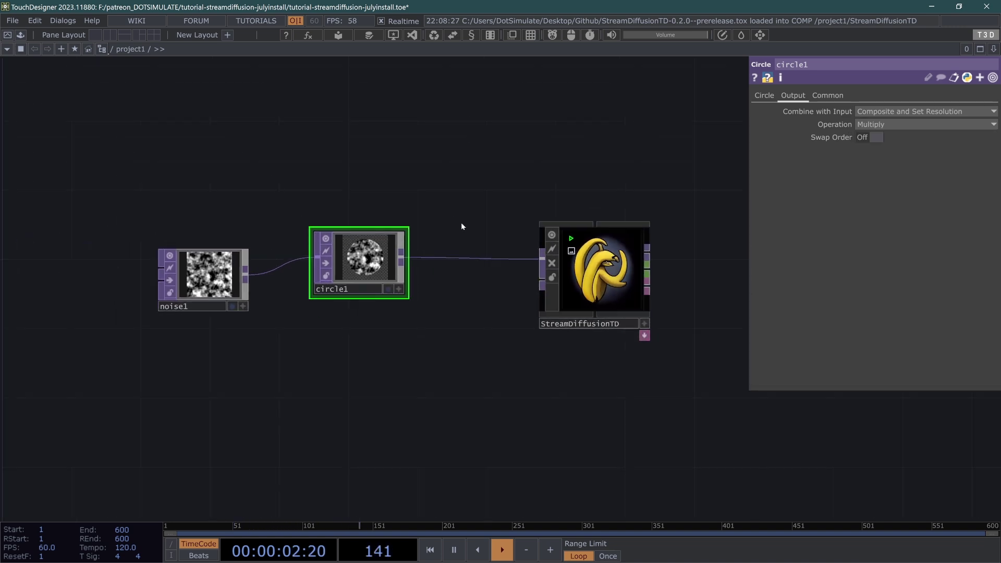
# Step: Line up the Circle TOP with the Noise TOP, and set its radius to 0.3 and softness to 0.065
pyautogui.moveTo(461, 222); pyautogui.dragTo(400, 233)
pyautogui.click(477, 271)
pyautogui.scroll(3, 389, 277)
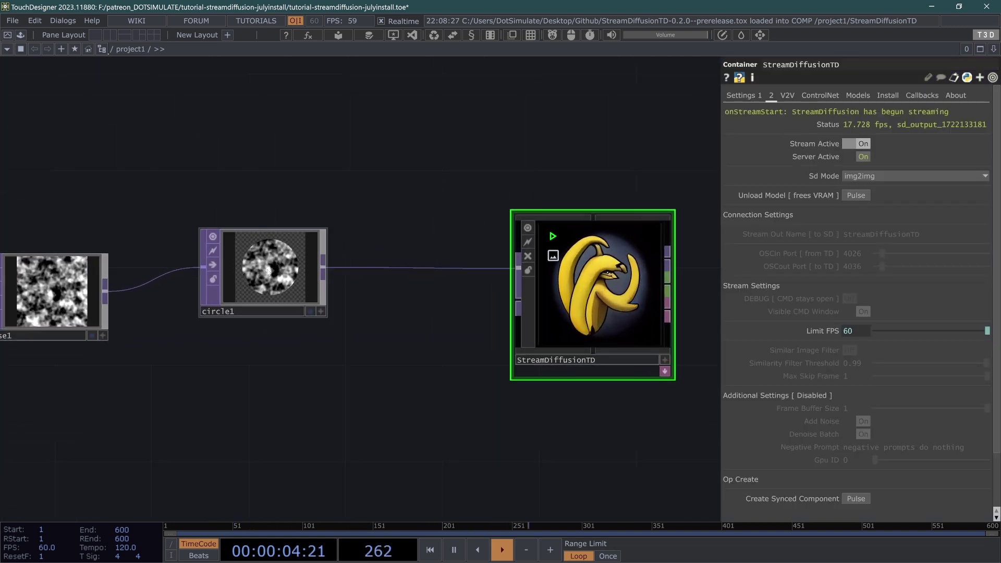
pyautogui.click(256, 260)
pyautogui.moveTo(247, 282); pyautogui.dragTo(247, 306)
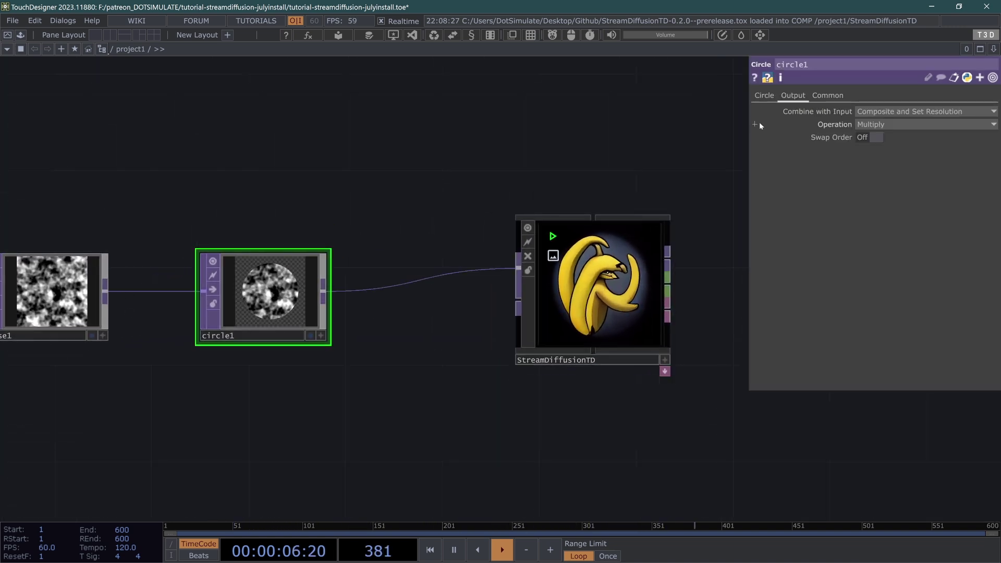
pyautogui.click(764, 98)
pyautogui.moveTo(841, 117); pyautogui.dragTo(832, 99, button='middle')
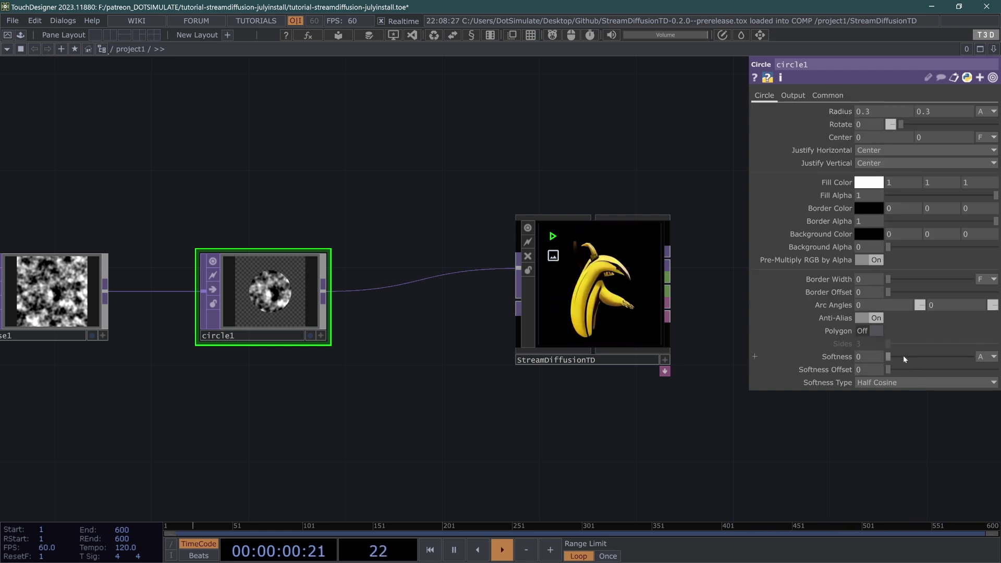
# Step: Set the StreamDiffusionTD component's denoise step to 5
pyautogui.click(628, 280)
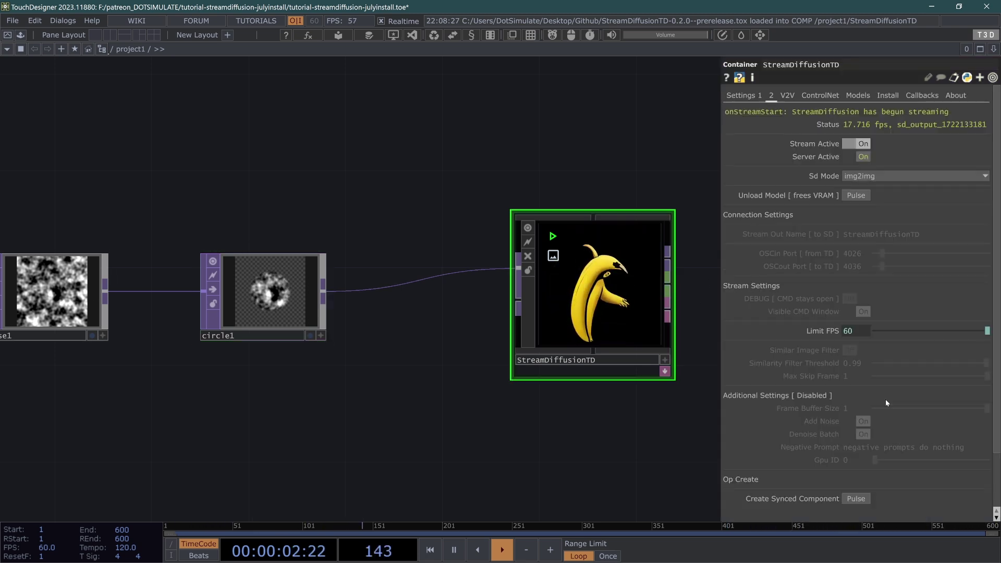
pyautogui.click(754, 96)
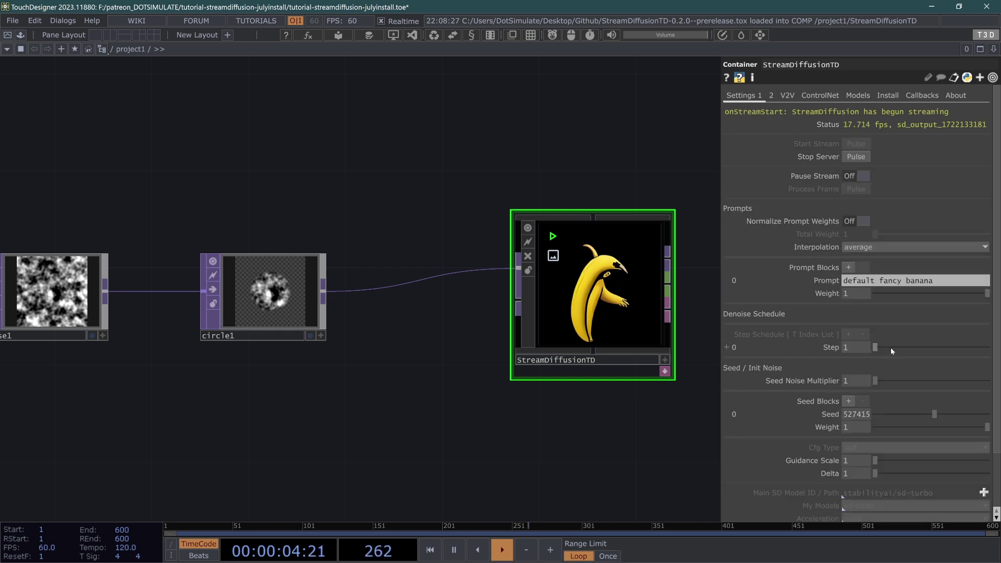
pyautogui.moveTo(890, 347); pyautogui.dragTo(885, 351)
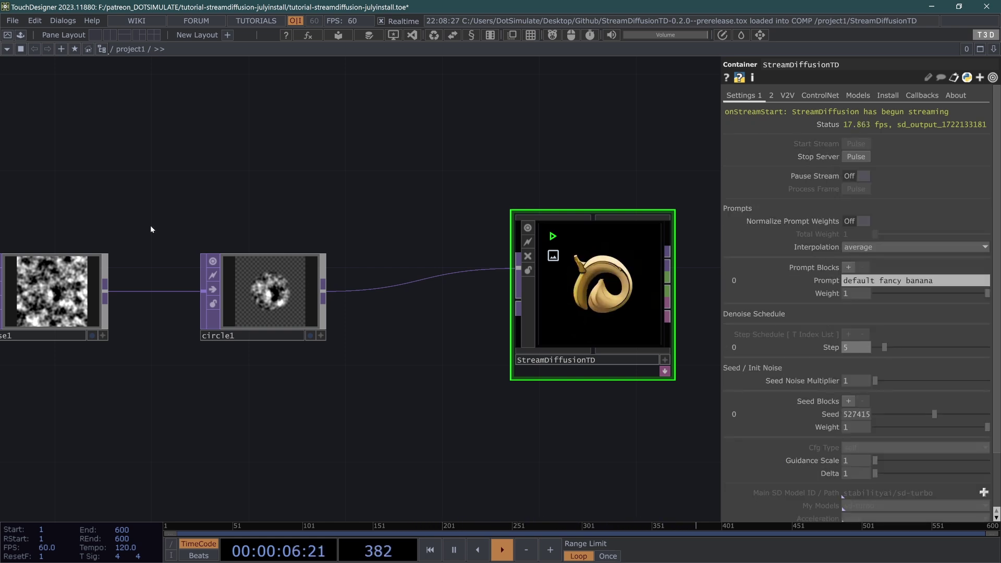
# Step: Turn off Monochrome on the Noise TOP, and set its period to 0.6, amplitude to 0.78 and offset to 0.58
pyautogui.click(76, 299)
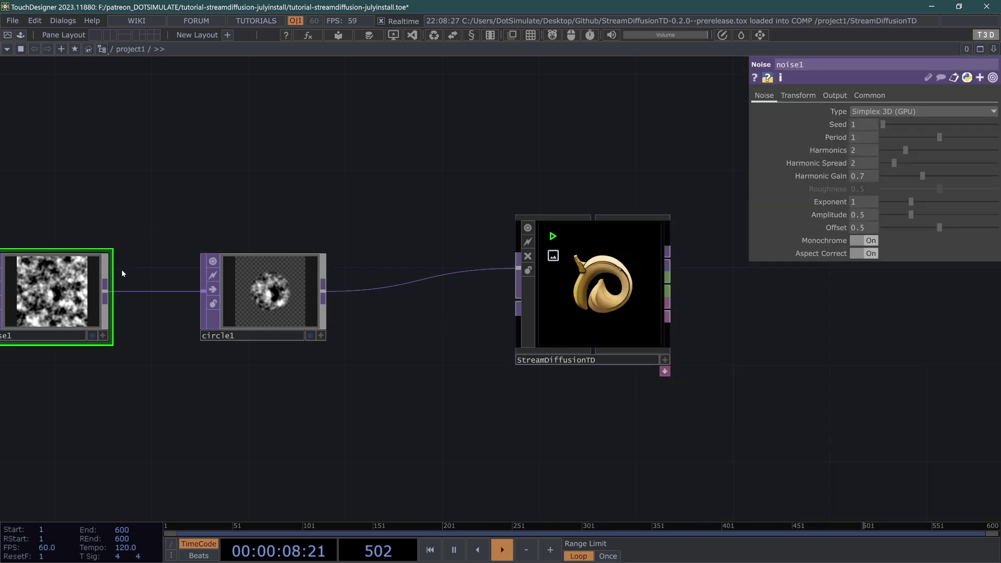
pyautogui.click(860, 245)
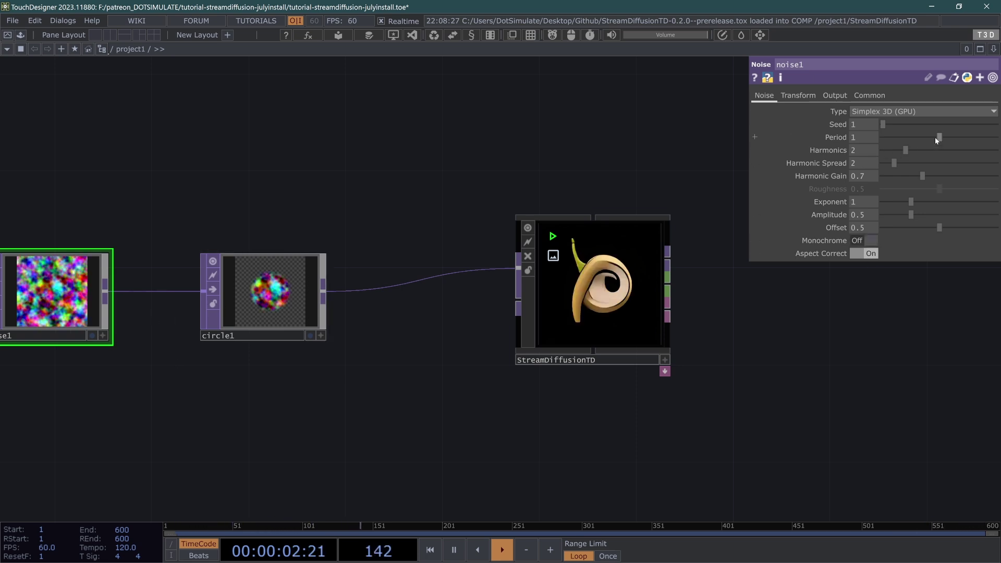
pyautogui.moveTo(936, 138)
pyautogui.mouseDown()
pyautogui.moveTo(905, 141)
pyautogui.moveTo(918, 143)
pyautogui.mouseUp()
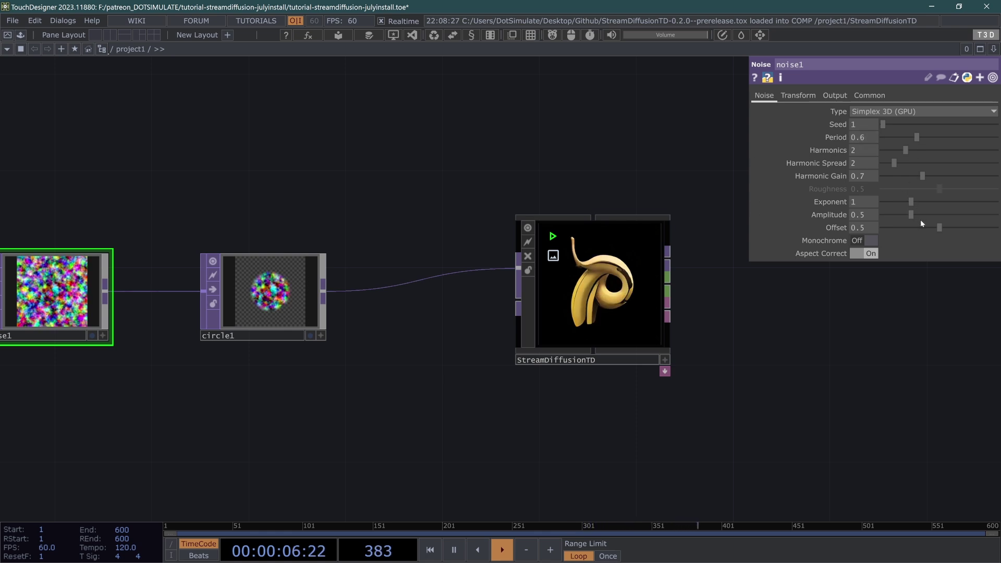
pyautogui.moveTo(921, 224)
pyautogui.mouseDown()
pyautogui.moveTo(901, 226)
pyautogui.moveTo(945, 230)
pyautogui.moveTo(923, 230)
pyautogui.moveTo(936, 214)
pyautogui.mouseUp()
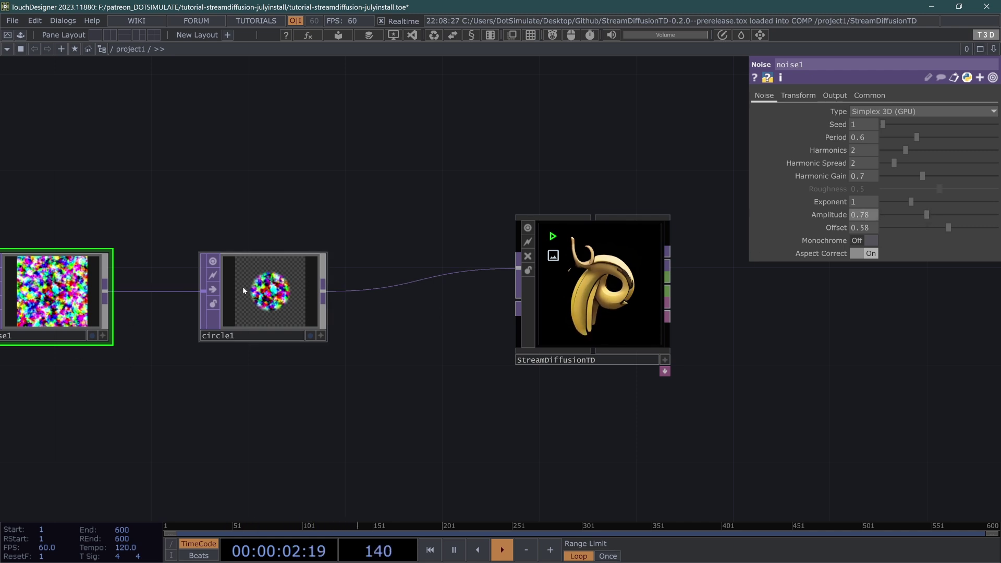
pyautogui.scroll(4, 243, 291)
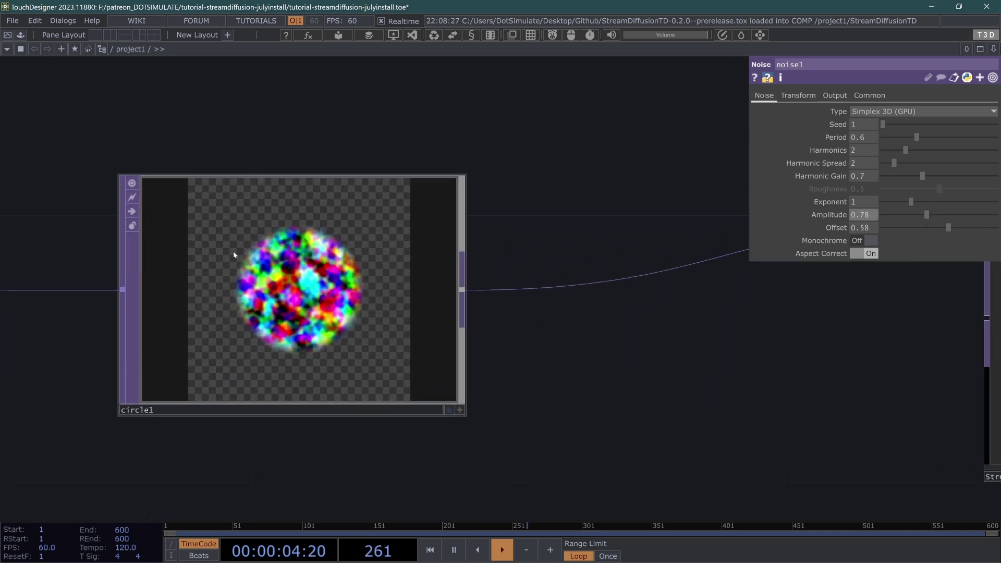
pyautogui.scroll(-4, 233, 255)
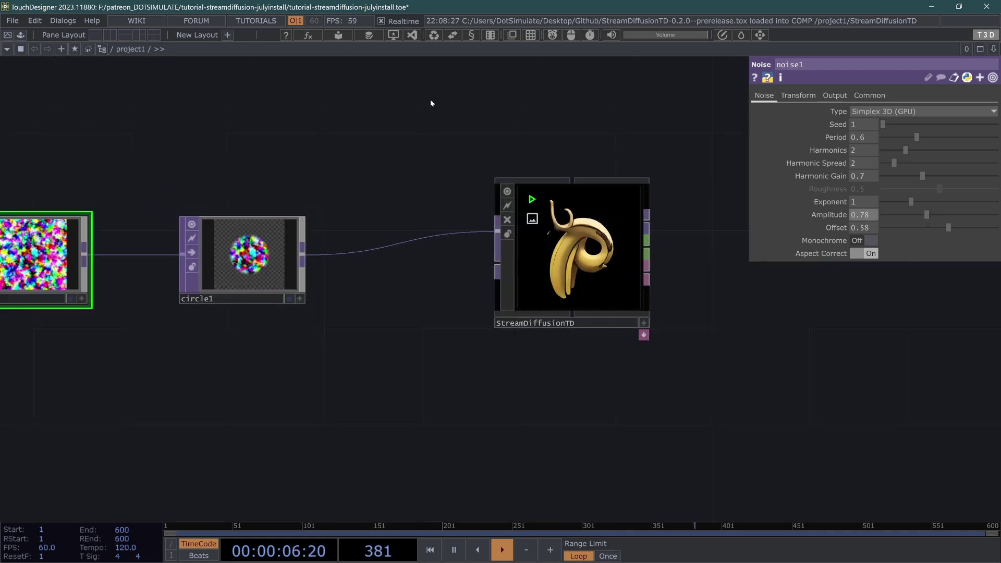
# Step: Add a Null TOP to the image output of the StreamDiffusionTD component and check the streamed image
pyautogui.moveTo(431, 103); pyautogui.dragTo(342, 124)
pyautogui.rightClick(559, 243)
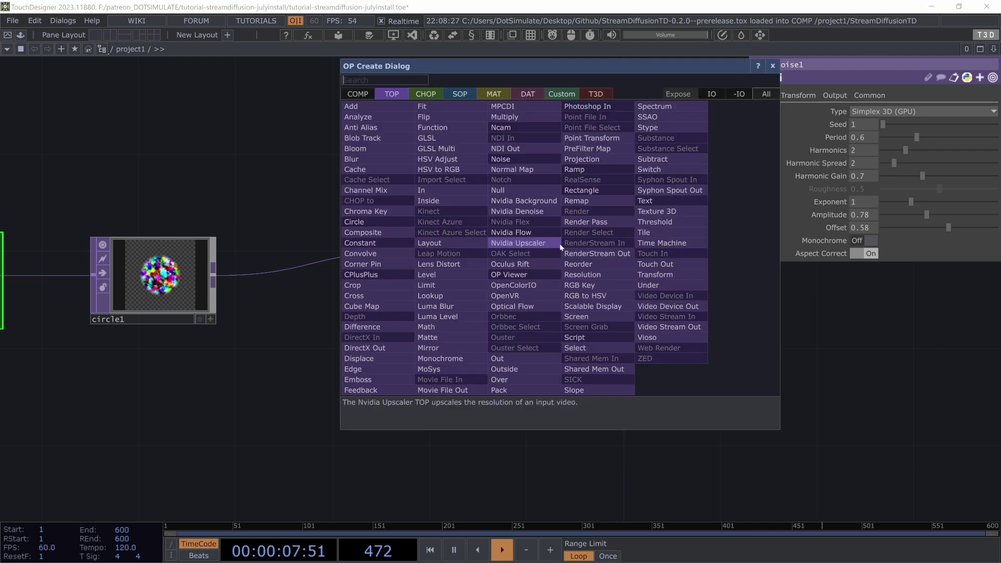
pyautogui.click(510, 187)
pyautogui.click(663, 258)
pyautogui.moveTo(719, 122); pyautogui.dragTo(582, 130)
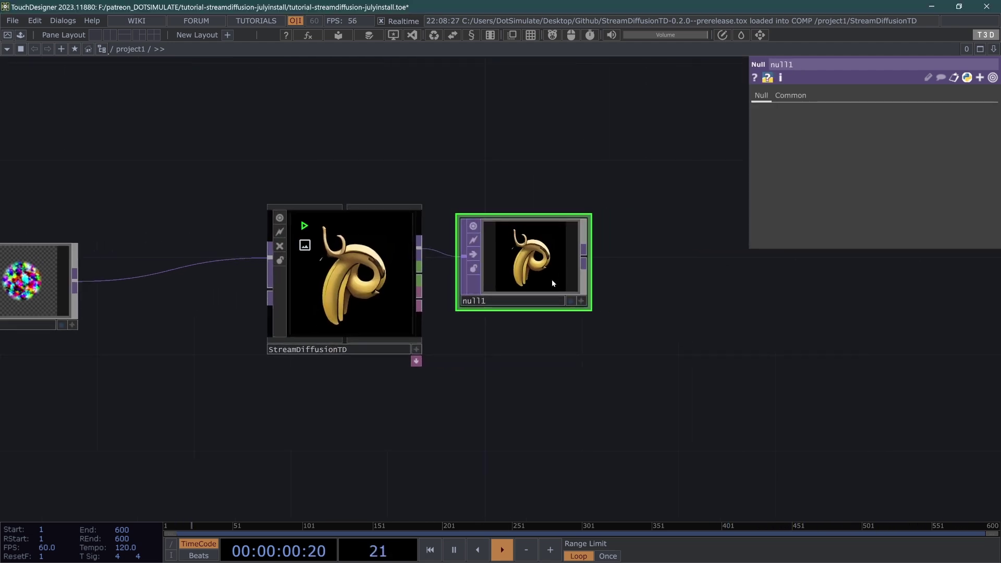
pyautogui.scroll(5, 532, 256)
pyautogui.scroll(-1, 612, 243)
pyautogui.scroll(-2, 611, 243)
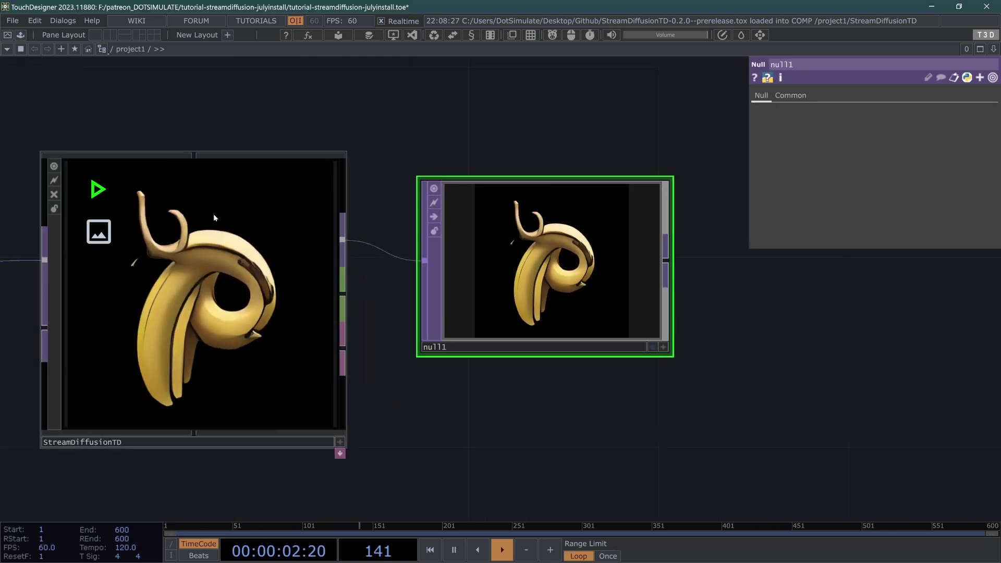
pyautogui.moveTo(361, 134); pyautogui.dragTo(446, 172)
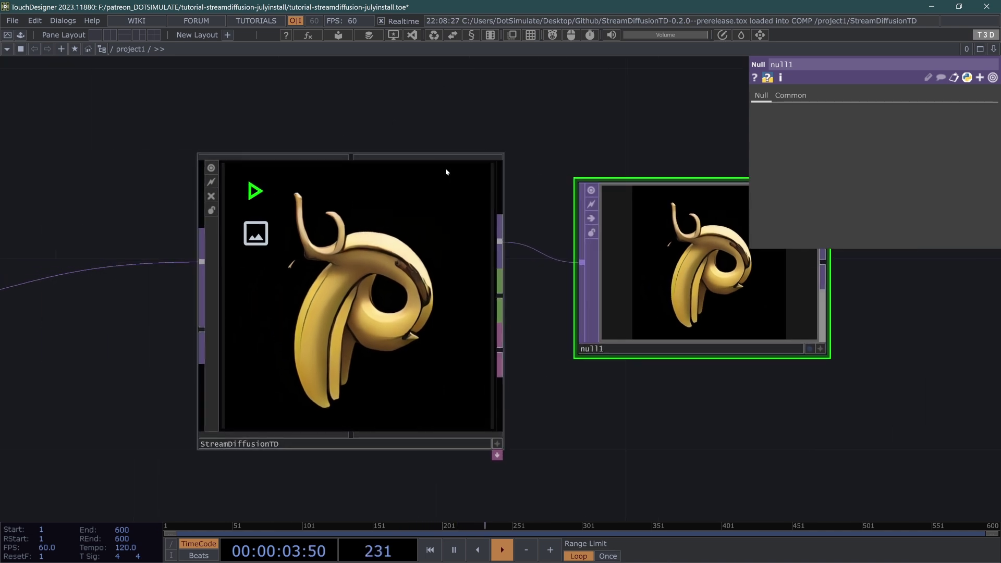
pyautogui.click(409, 286)
pyautogui.scroll(-3, 111, 264)
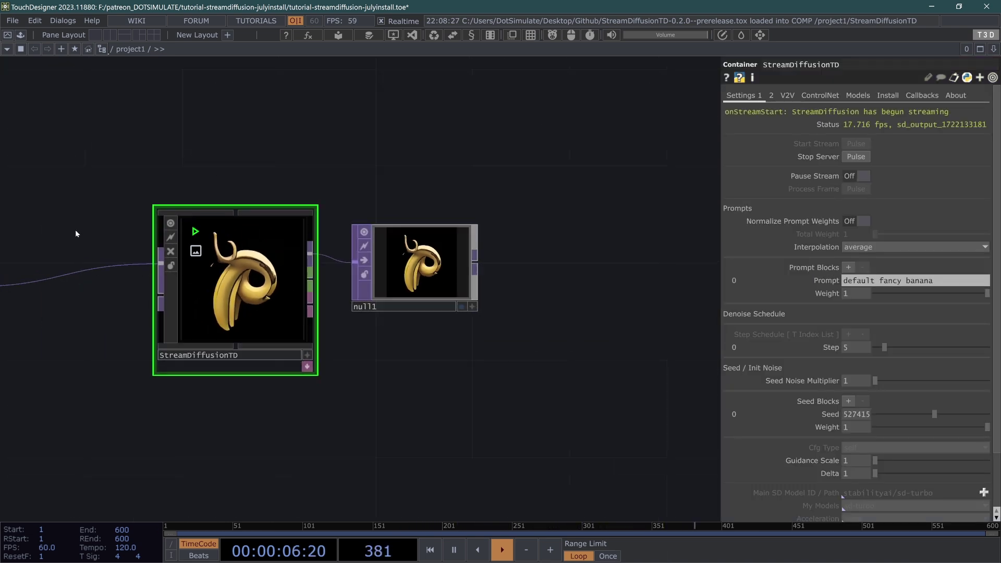
pyautogui.moveTo(76, 233); pyautogui.dragTo(351, 267)
pyautogui.moveTo(246, 341); pyautogui.dragTo(263, 340)
pyautogui.click(154, 265)
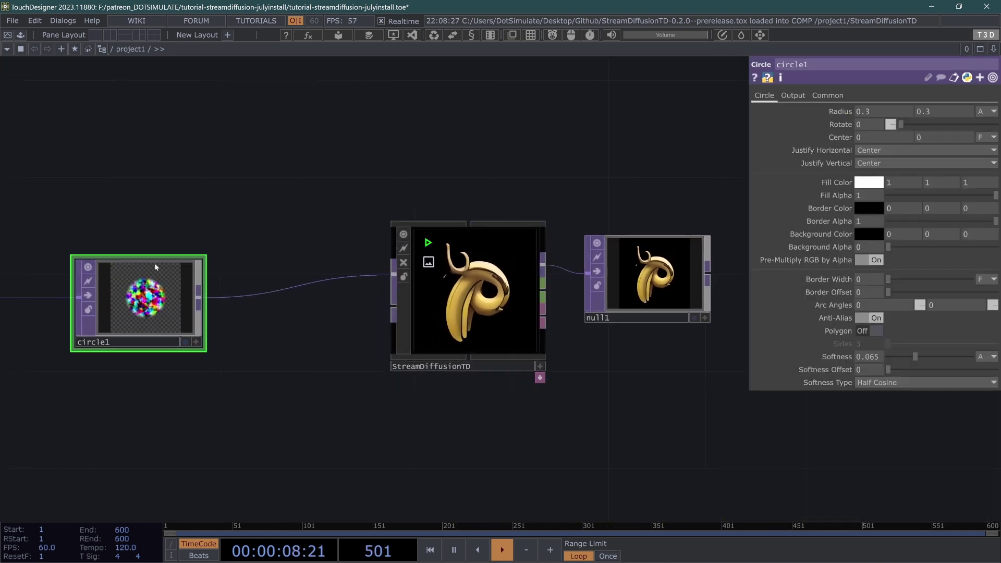
pyautogui.moveTo(86, 164); pyautogui.dragTo(184, 197)
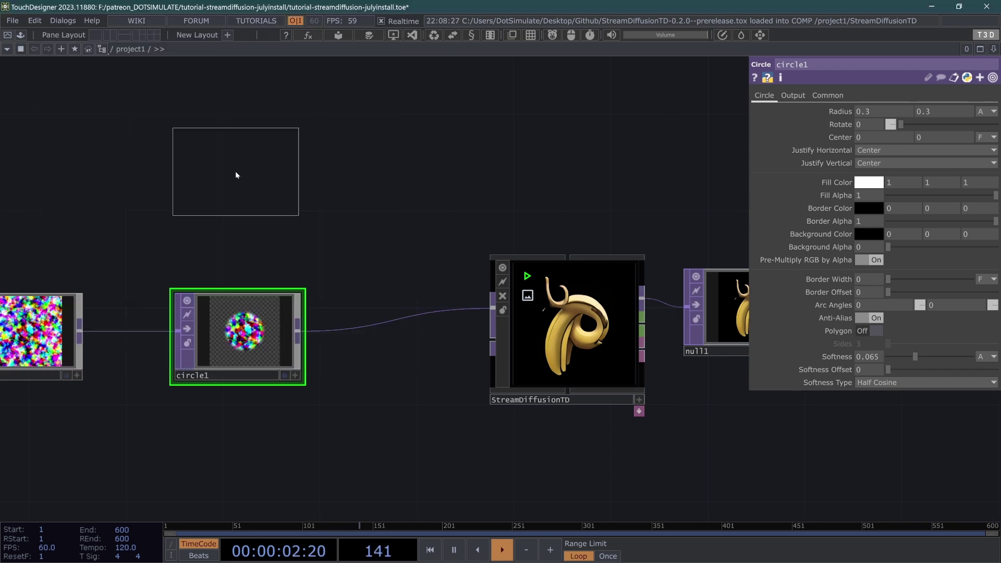
pyautogui.click(236, 174)
pyautogui.press('Delete')
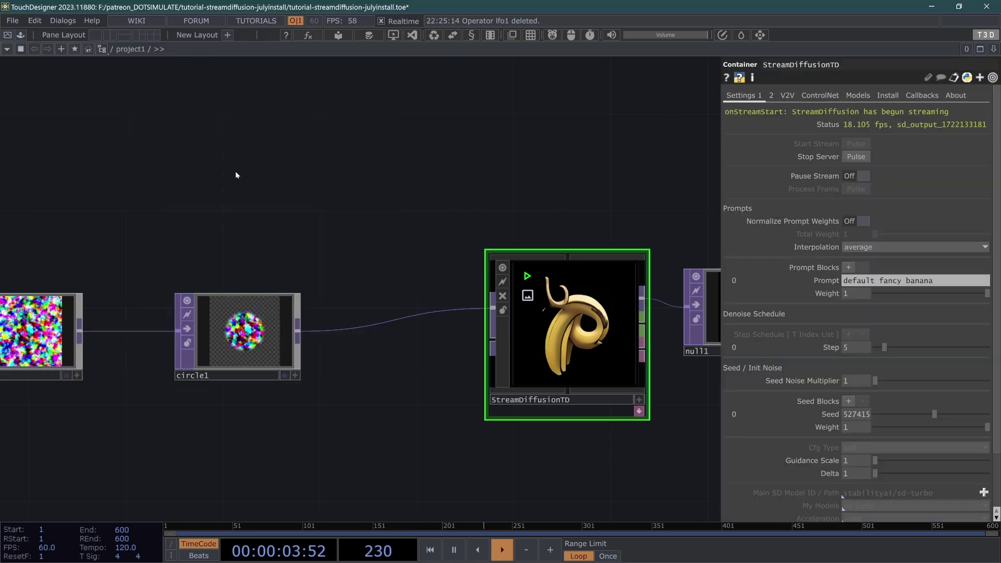
# Step: Add a Noise CHOP in the empty space above the Circle TOP
pyautogui.press('Tab')
pyautogui.write('noise')
pyautogui.press('Return')
pyautogui.click(236, 171)
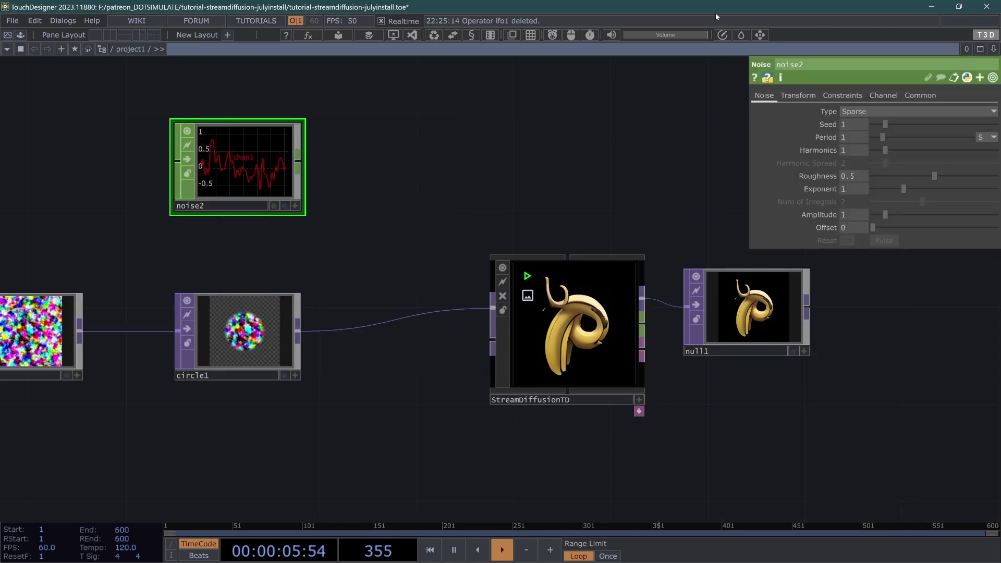
# Step: Turn on time slicing for the Noise CHOP and name its channels x and y
pyautogui.click(921, 95)
pyautogui.click(845, 111)
pyautogui.click(884, 95)
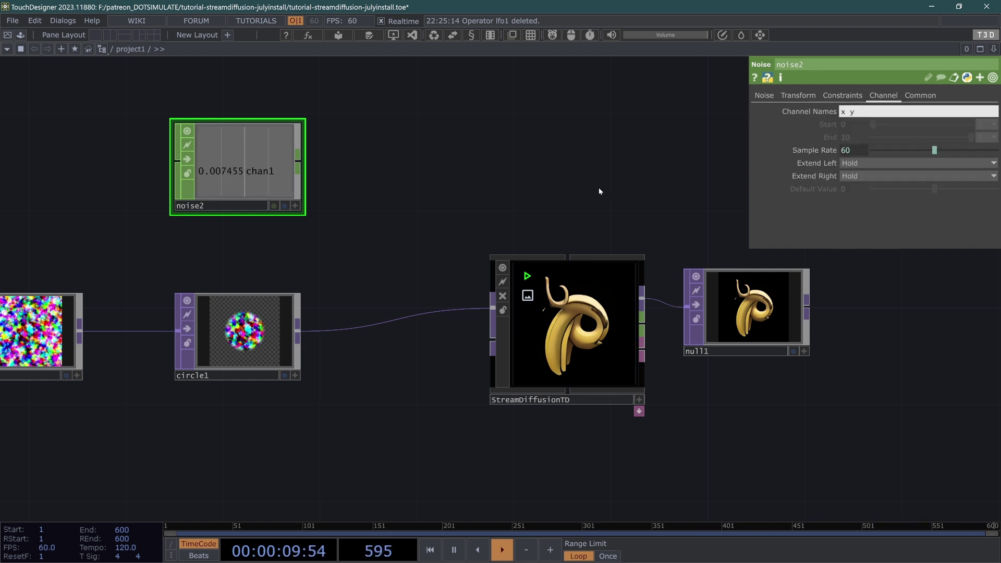
pyautogui.write('x y')
pyautogui.press('Return')
pyautogui.click(763, 95)
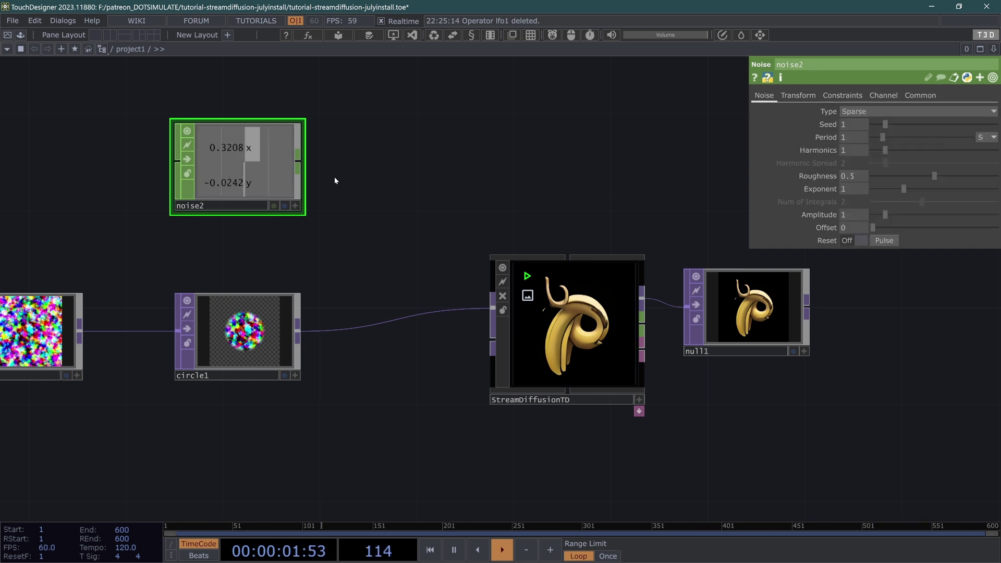
# Step: Add a Null CHOP after the Noise CHOP and reference its x and y channels in the Circle TOP's Center X and Y
pyautogui.rightClick(298, 161)
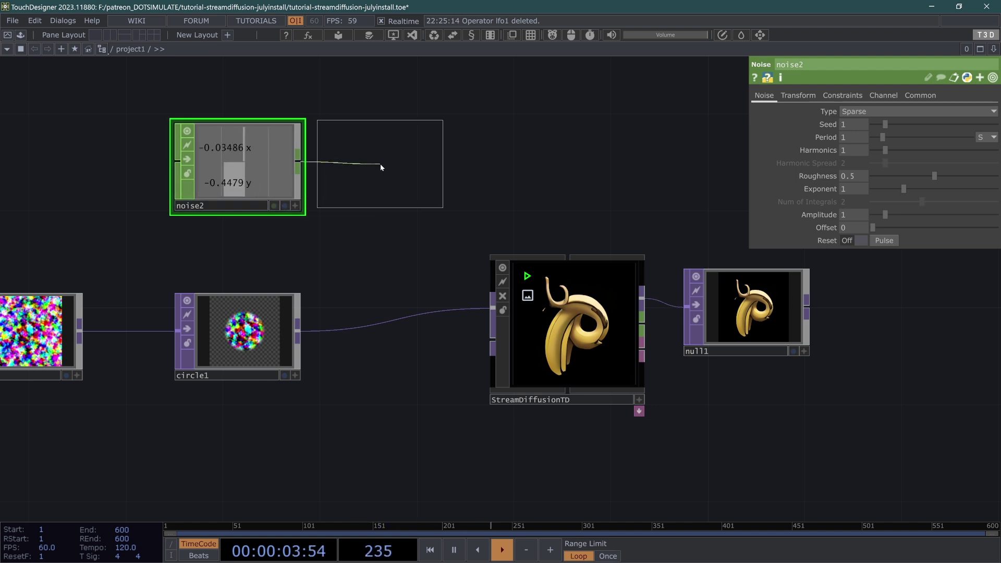
pyautogui.click(380, 164)
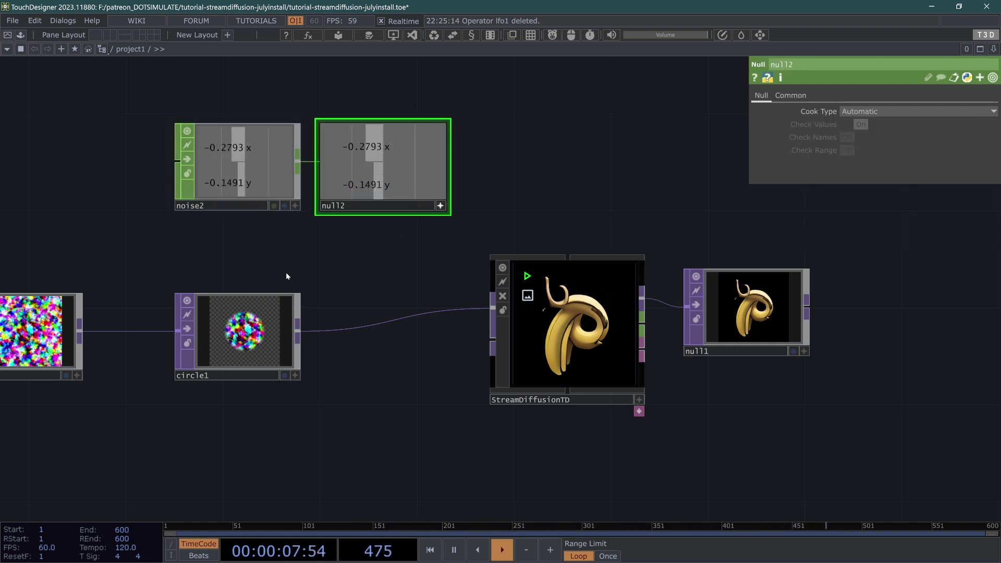
pyautogui.click(197, 352)
pyautogui.moveTo(380, 148); pyautogui.dragTo(872, 138)
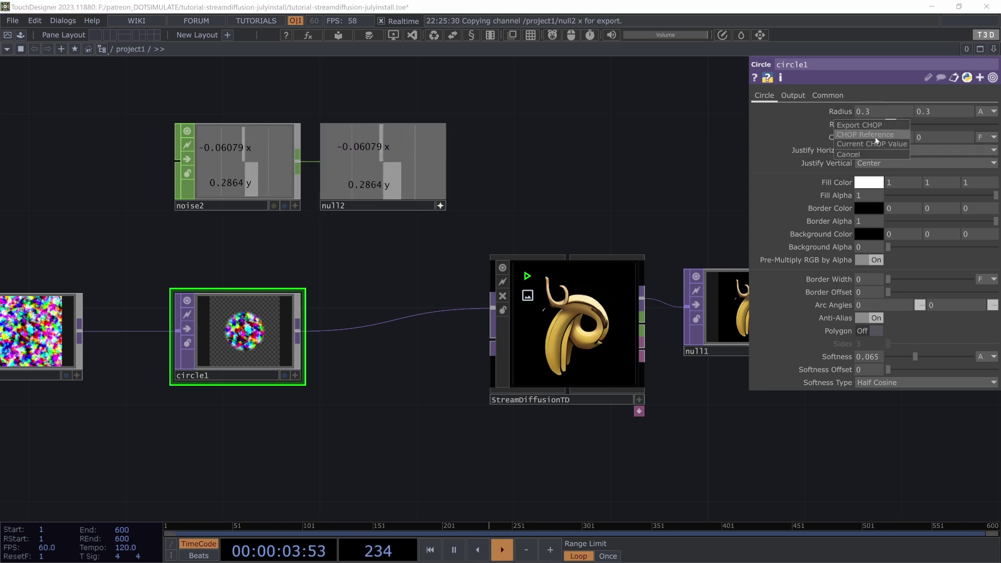
pyautogui.click(869, 134)
pyautogui.moveTo(376, 185); pyautogui.dragTo(936, 137)
pyautogui.click(934, 134)
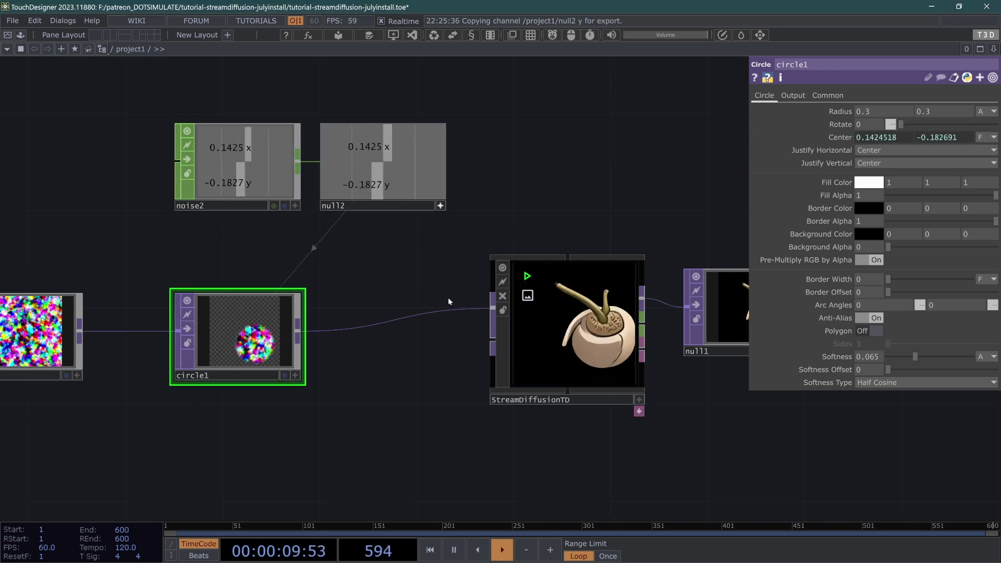
# Step: Move the StreamDiffusionTD component closer to the Circle TOP and select the Noise CHOP to view its parameters
pyautogui.moveTo(338, 283); pyautogui.dragTo(213, 313)
pyautogui.click(130, 219)
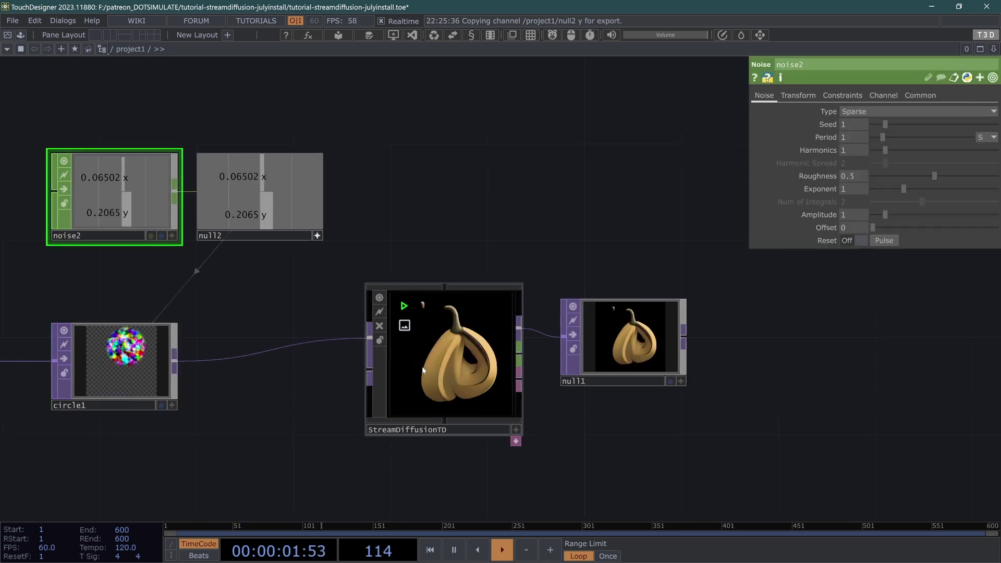
pyautogui.moveTo(422, 371); pyautogui.dragTo(373, 371)
pyautogui.click(325, 322)
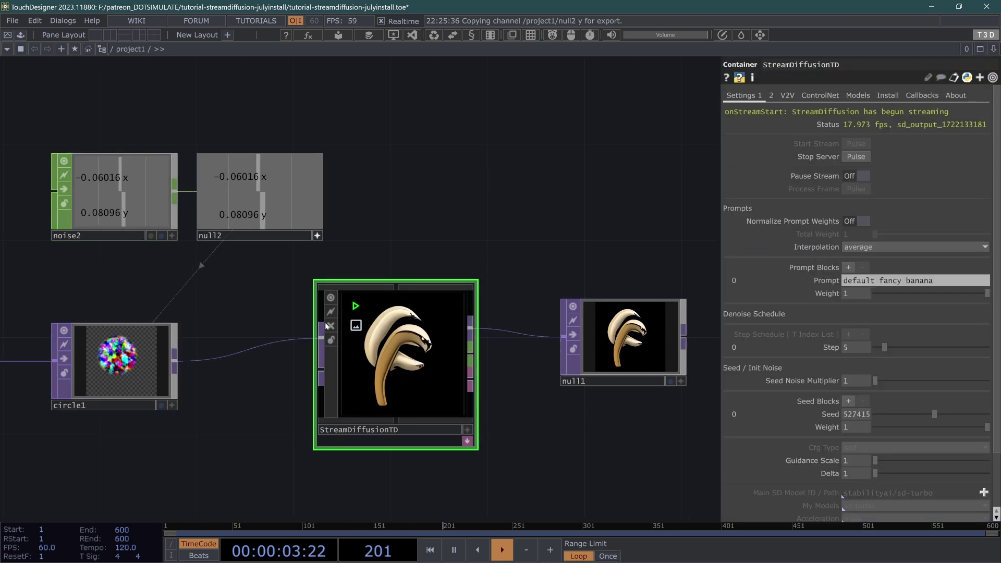
pyautogui.click(142, 185)
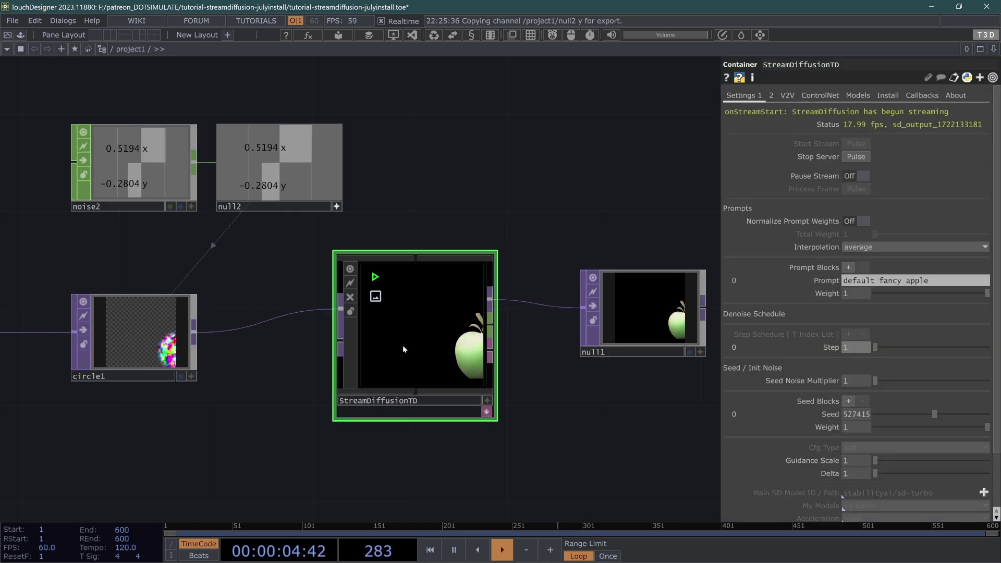
# Step: Try switching on V2V cached attention and ControlNet on the StreamDiffusionTD component
pyautogui.scroll(2, 442, 330)
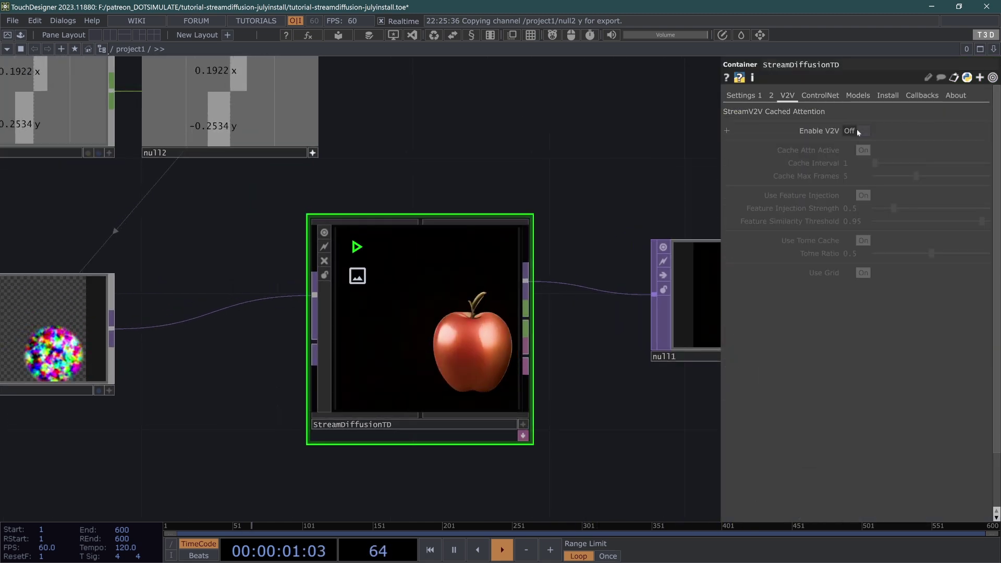
pyautogui.click(858, 131)
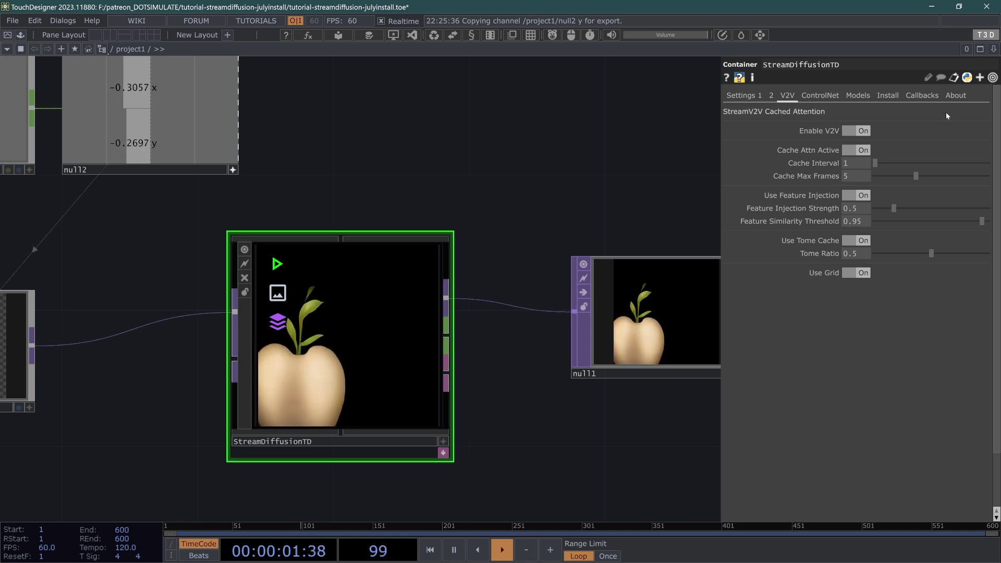
pyautogui.click(821, 95)
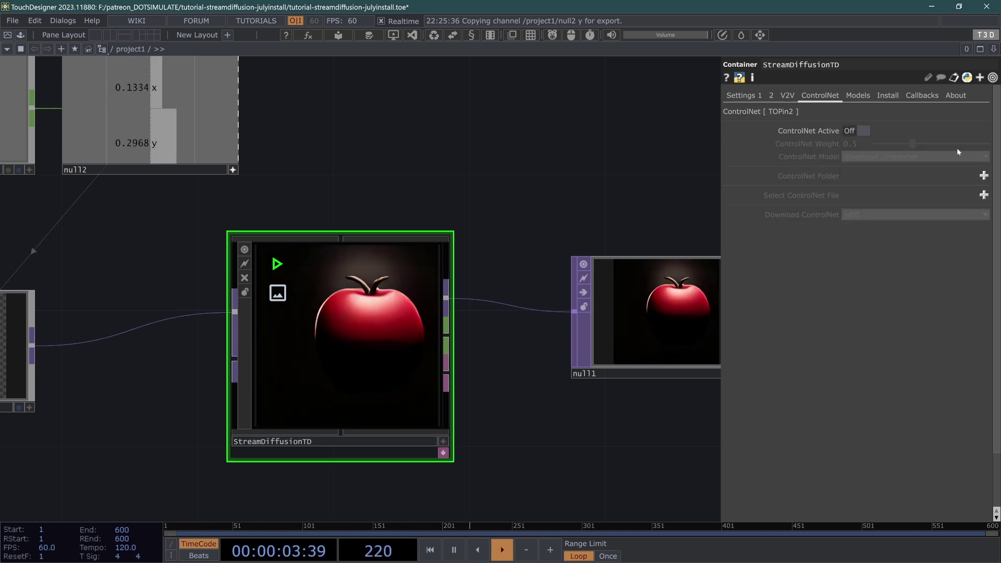
pyautogui.click(863, 131)
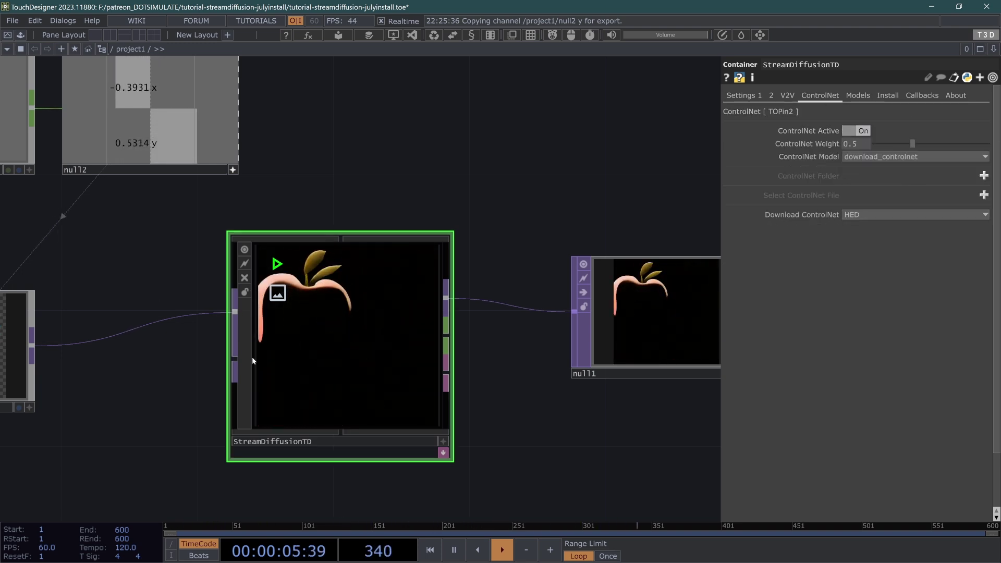
pyautogui.moveTo(324, 184); pyautogui.dragTo(371, 142)
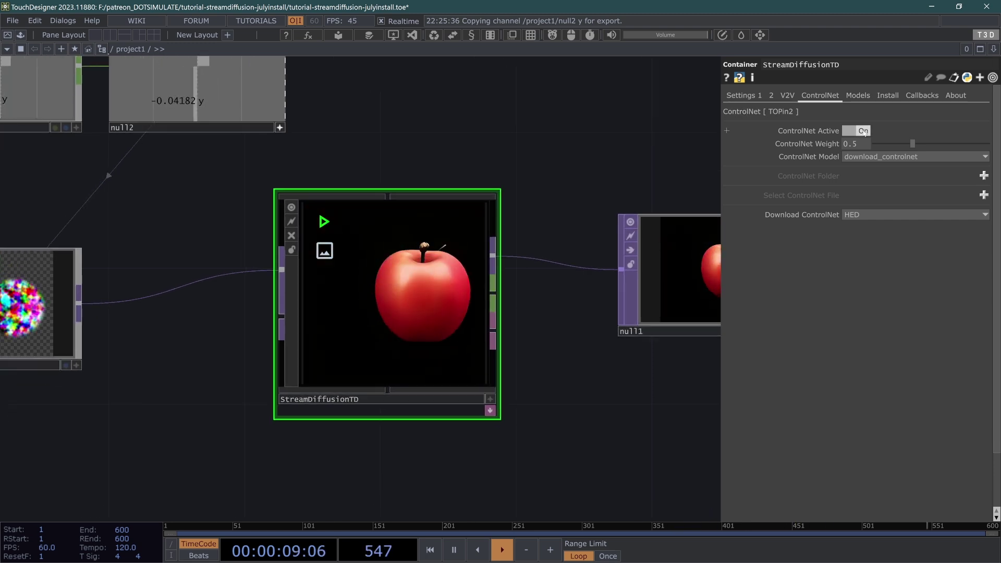
pyautogui.click(855, 131)
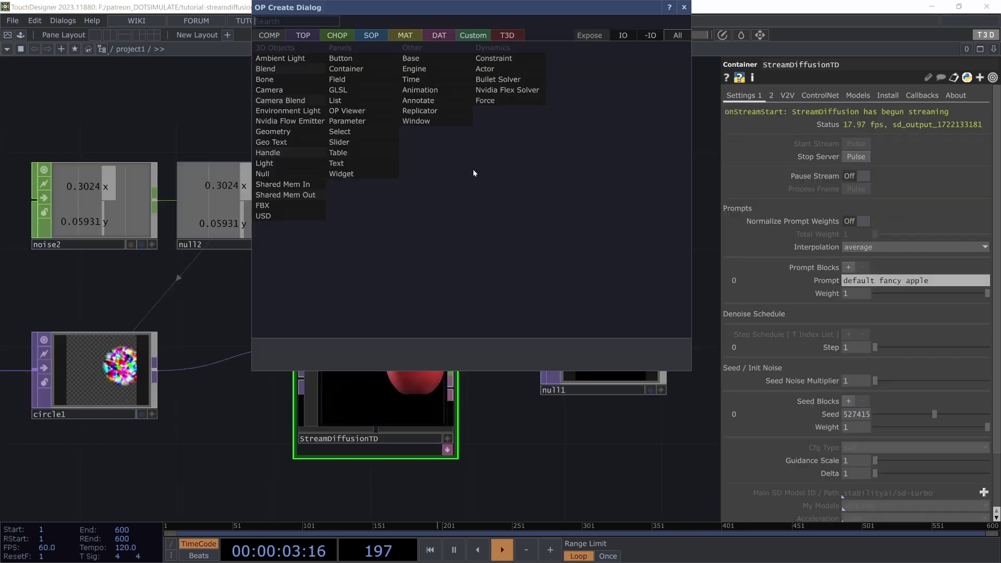
# Step: Add a Text COMP above the StreamDiffusionTD component and link it by reference to that component's prompt
pyautogui.write('TEXT')
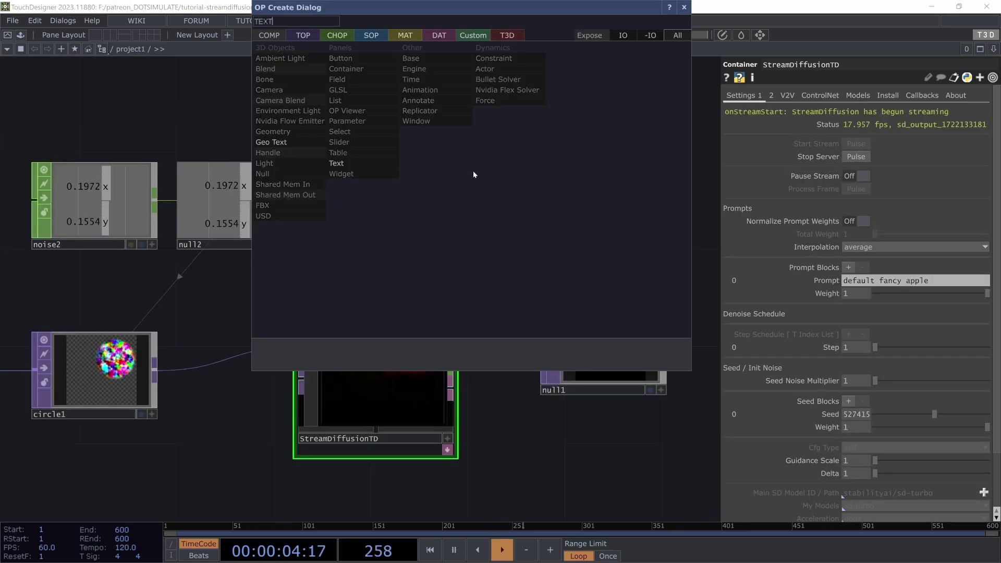
pyautogui.press('Return')
pyautogui.click(474, 174)
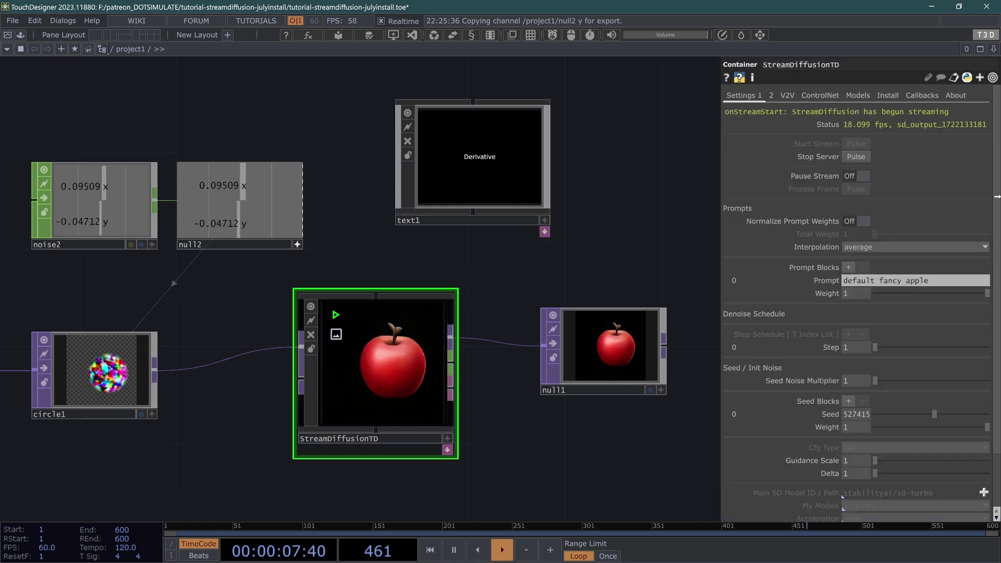
pyautogui.moveTo(474, 174); pyautogui.dragTo(861, 286)
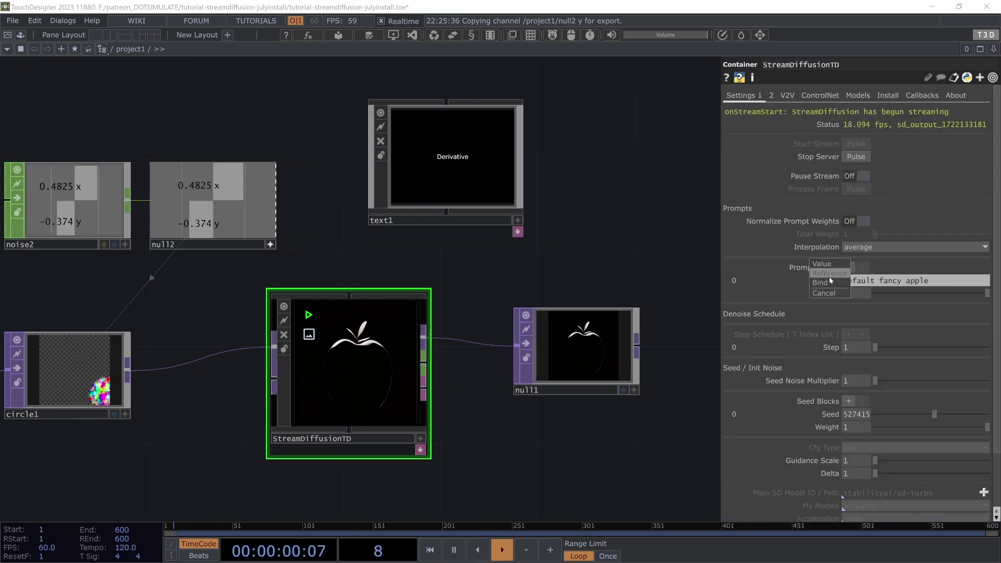
pyautogui.click(830, 282)
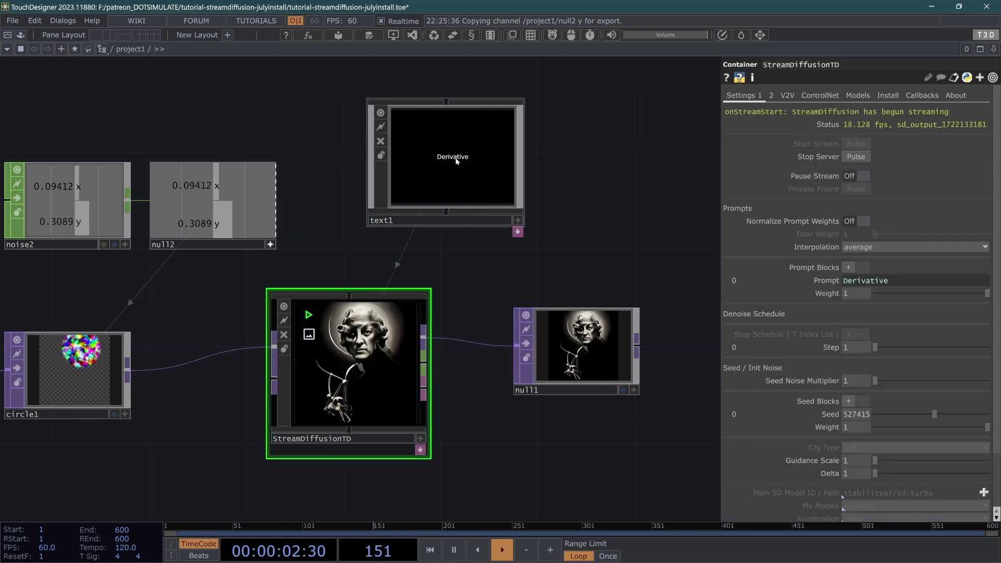
# Step: Set the Text COMP's type to Multi Line, turn on Word Wrap and set its edit mode to Editable (Continuous Update)
pyautogui.click(443, 157)
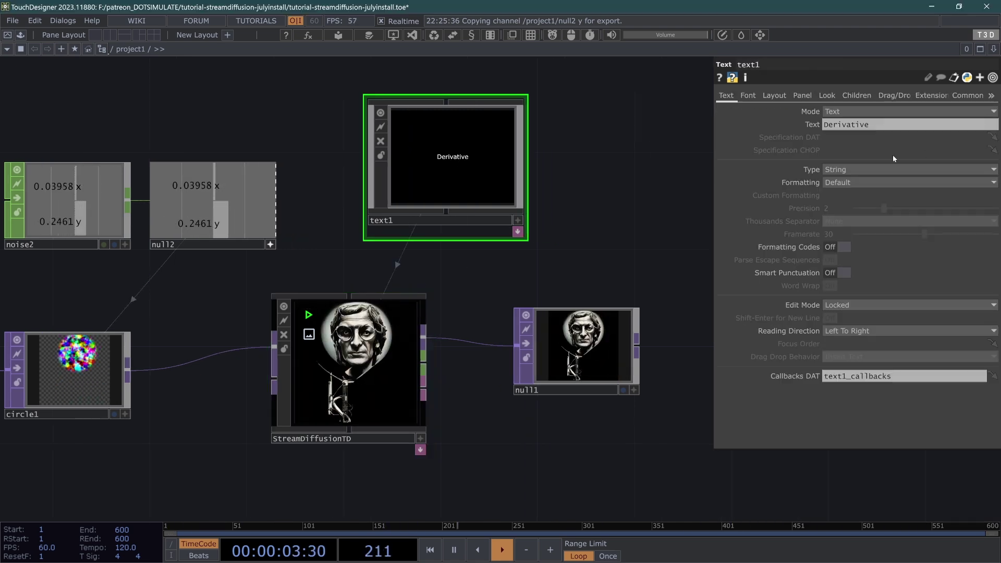
pyautogui.click(863, 170)
pyautogui.click(843, 221)
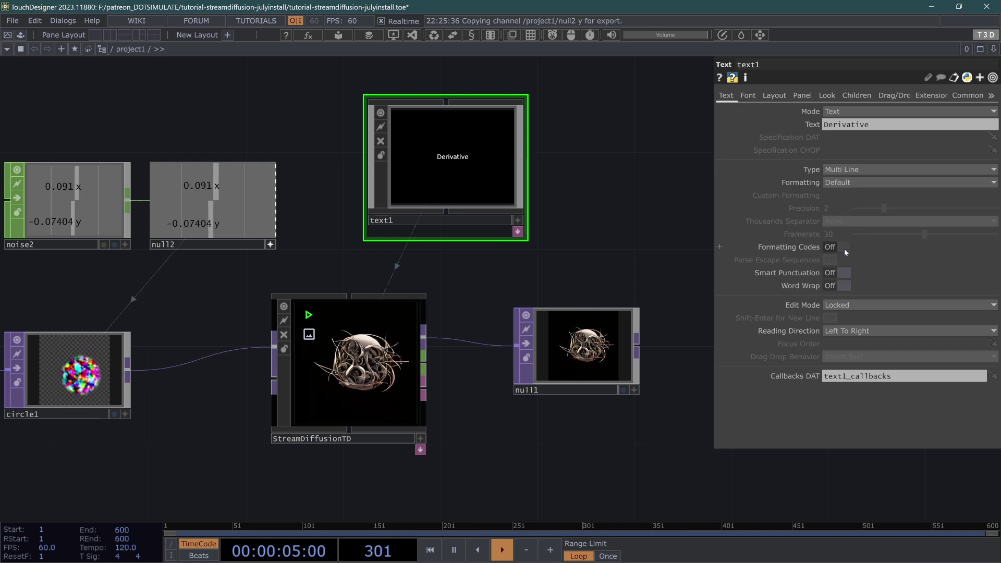
pyautogui.click(837, 286)
pyautogui.click(840, 305)
pyautogui.click(861, 349)
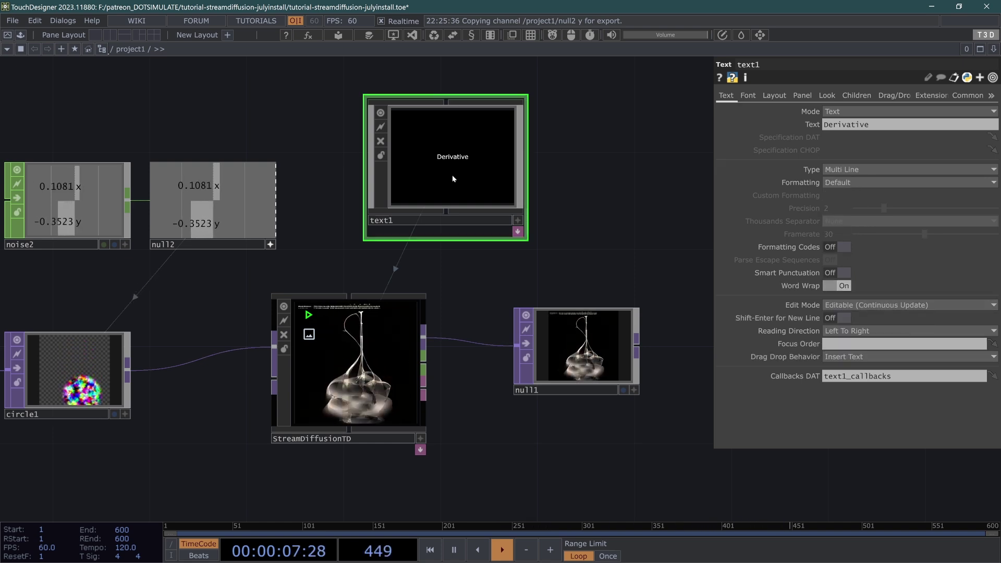
# Step: Replace the Text COMP's text with the prompt "crystals, purple geode, magical sparkles bokeh"
pyautogui.scroll(3, 459, 334)
pyautogui.moveTo(465, 368); pyautogui.dragTo(525, 359)
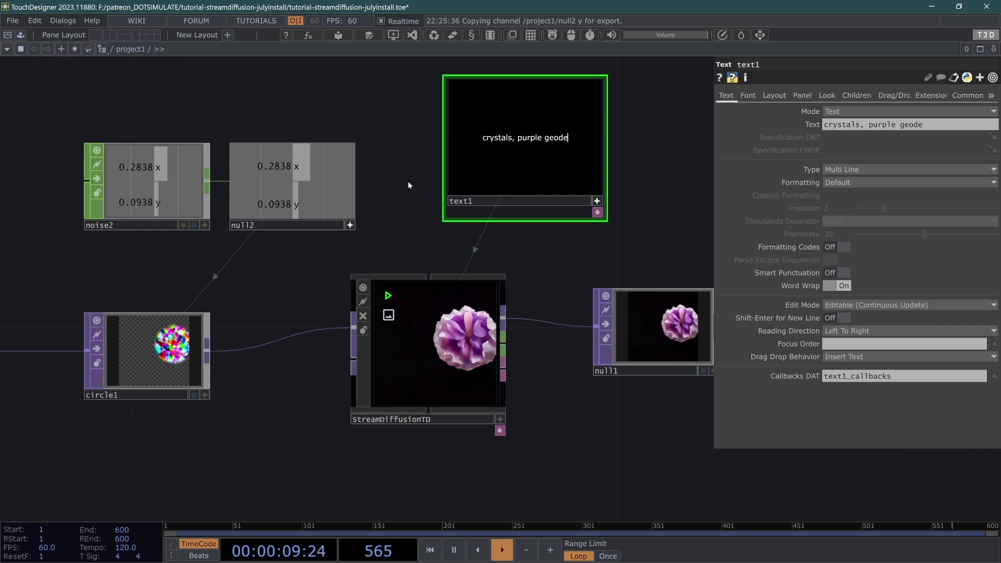
pyautogui.write(', m')
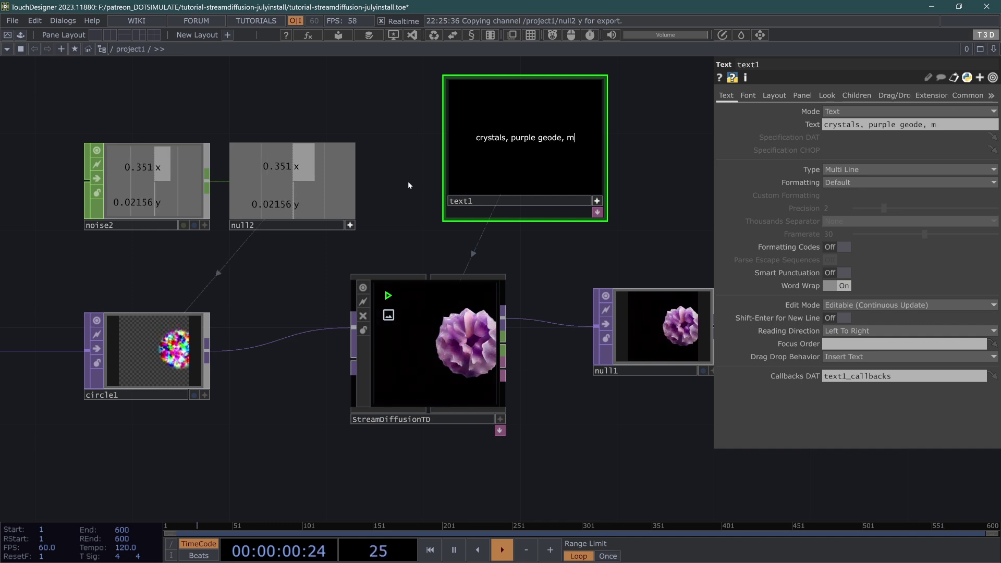
pyautogui.write('agical s')
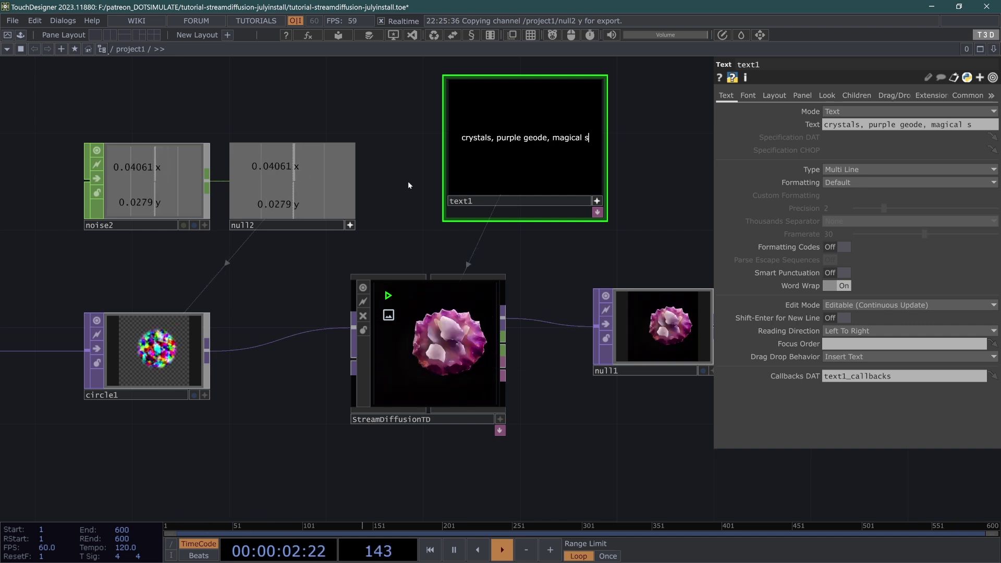
pyautogui.write('parkles be')
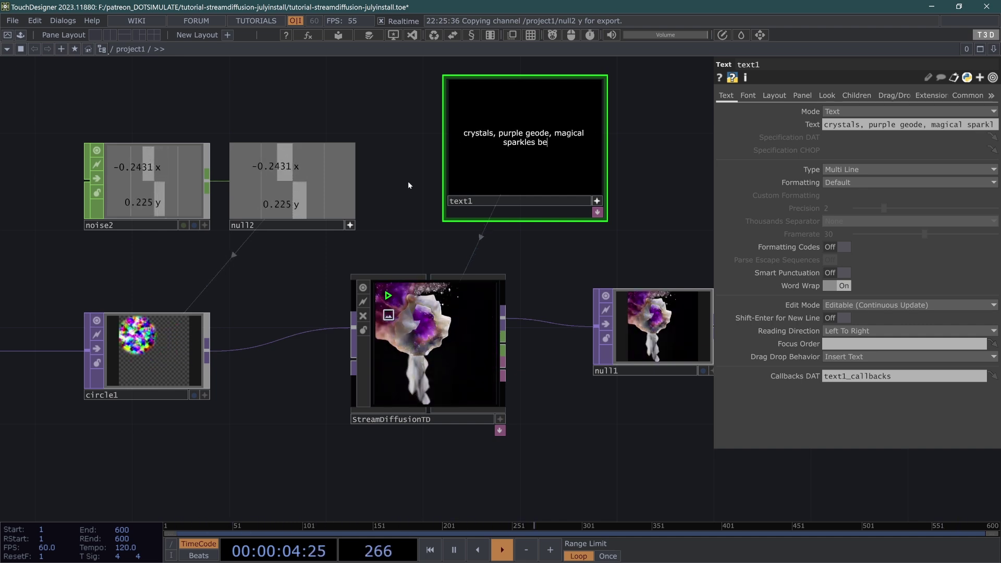
pyautogui.write('g')
pyautogui.write('okeh')
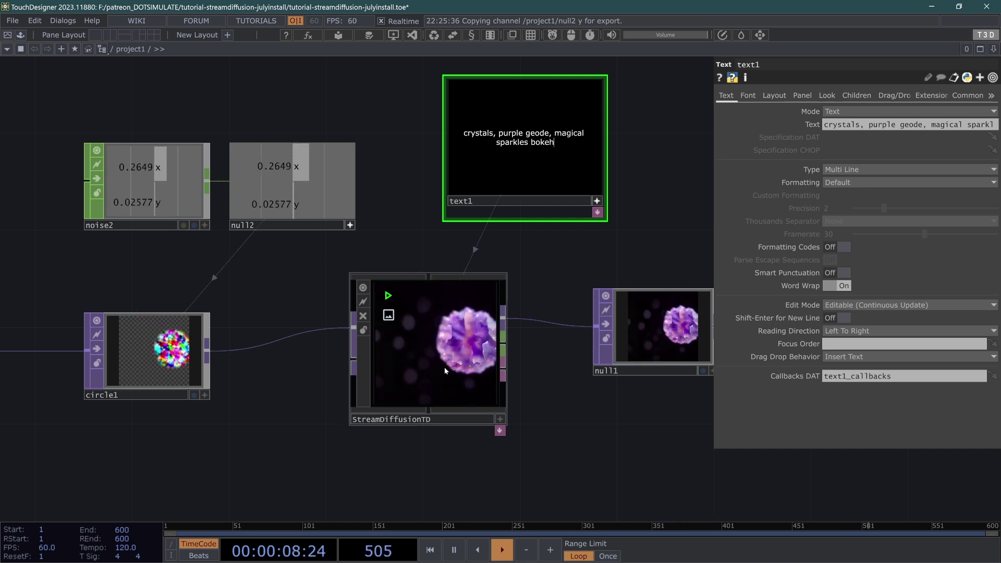
# Step: Enable V2V cached attention on the StreamDiffusionTD component and check the streamed image
pyautogui.scroll(3, 445, 367)
pyautogui.scroll(-3, 284, 369)
pyautogui.scroll(4, 307, 382)
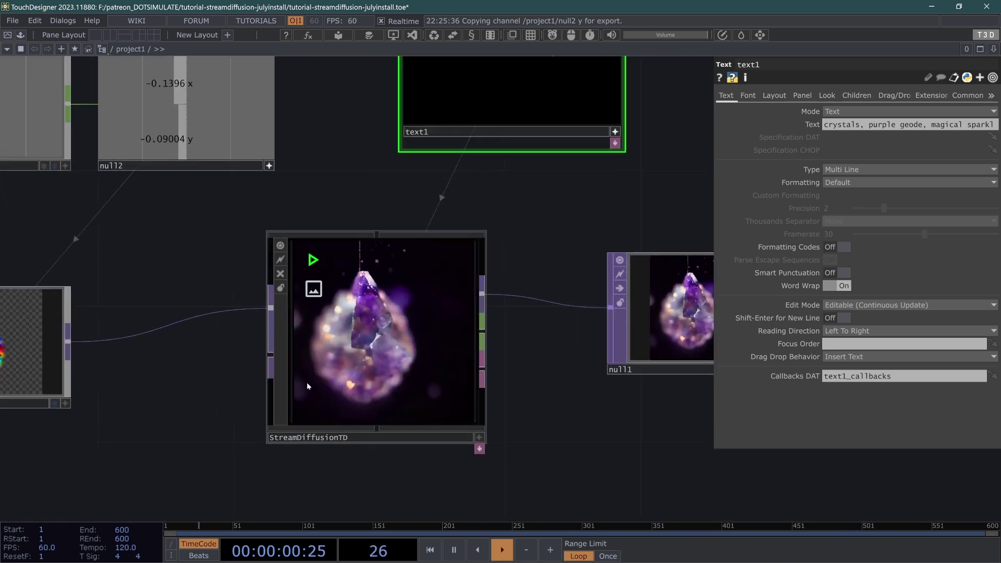
pyautogui.click(335, 377)
pyautogui.click(788, 95)
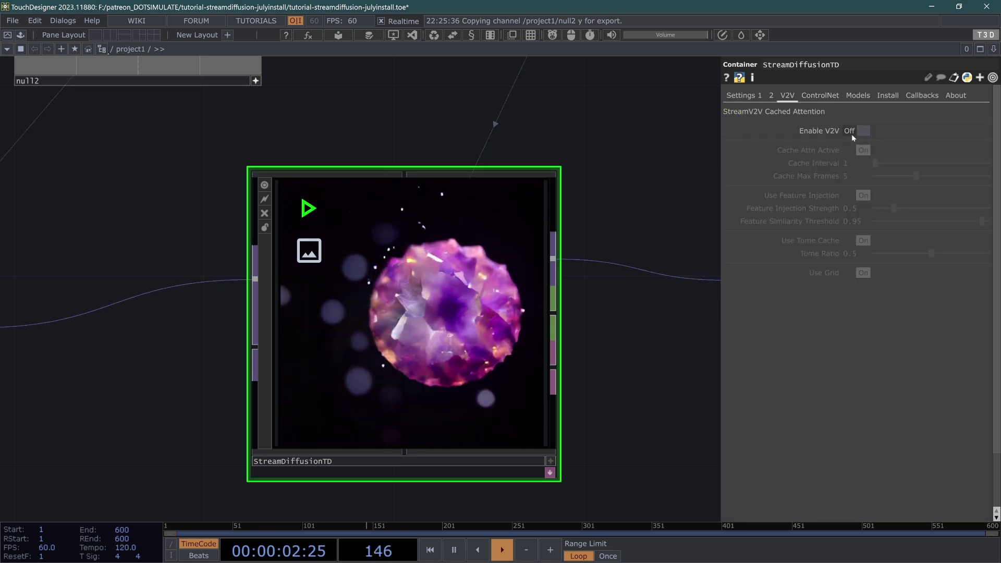
pyautogui.scroll(-2, 633, 225)
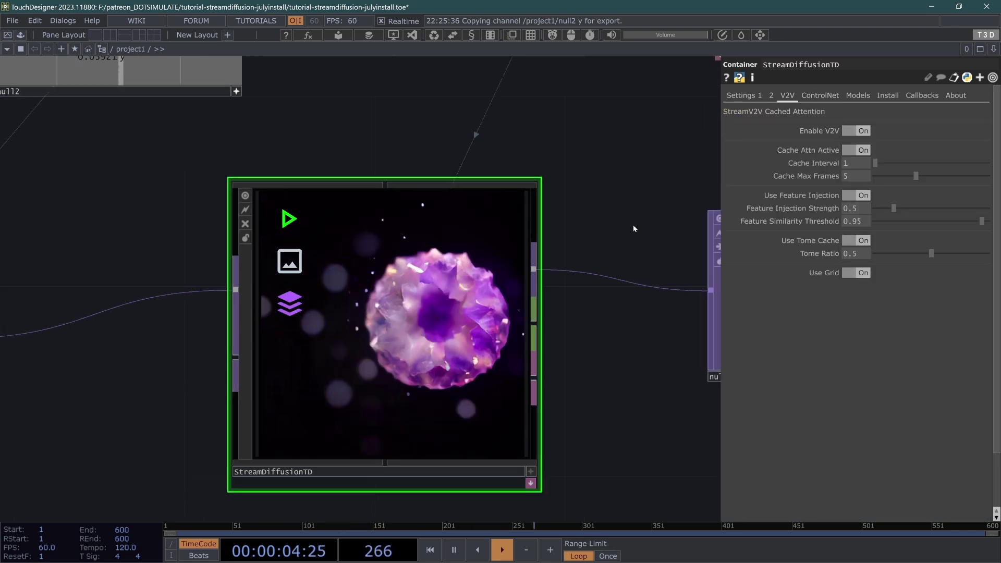
pyautogui.scroll(-2, 404, 332)
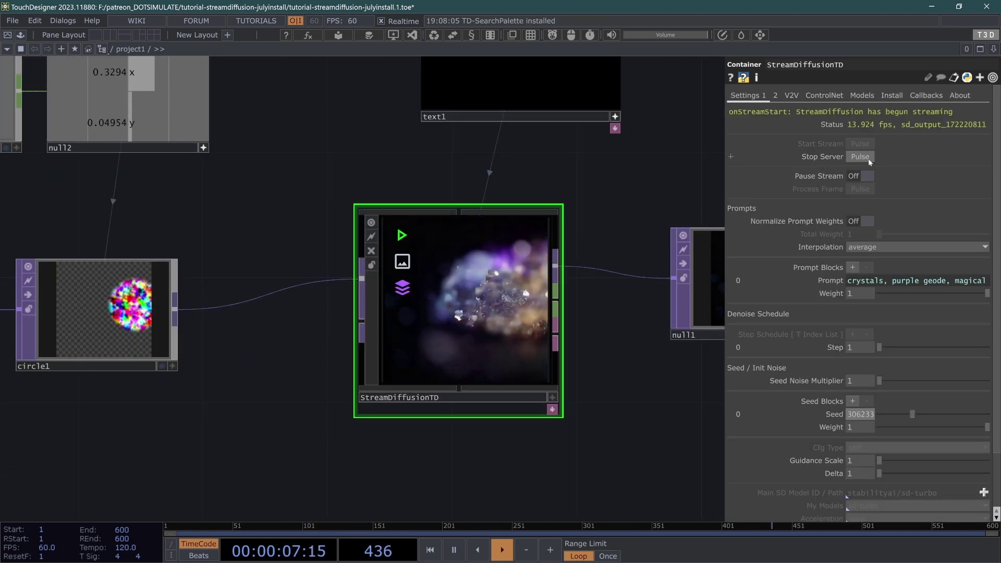
# Step: Stop the StreamDiffusionTD server and activate ControlNet with HED as the ControlNet to download
pyautogui.click(862, 157)
pyautogui.click(776, 96)
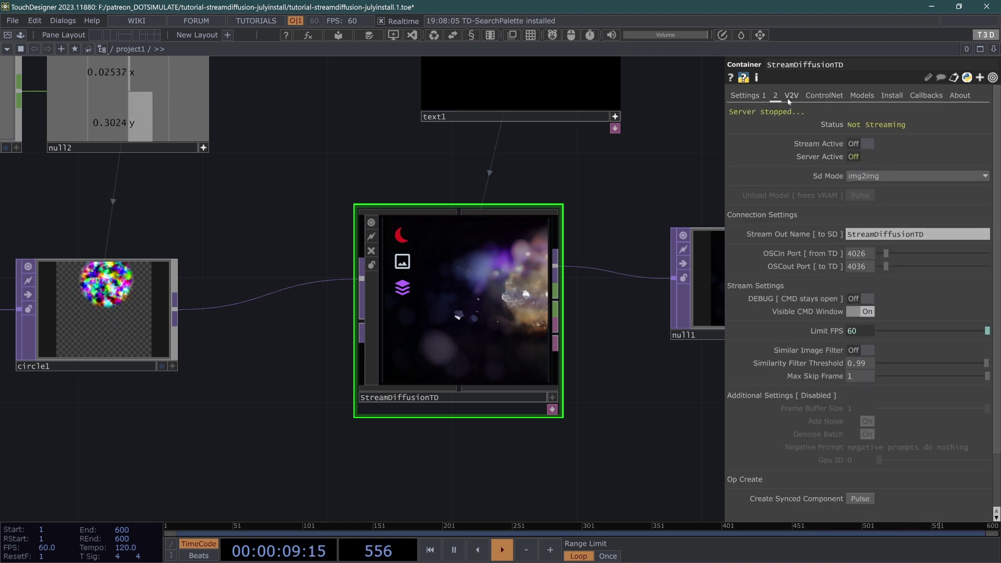
pyautogui.click(791, 96)
pyautogui.click(824, 96)
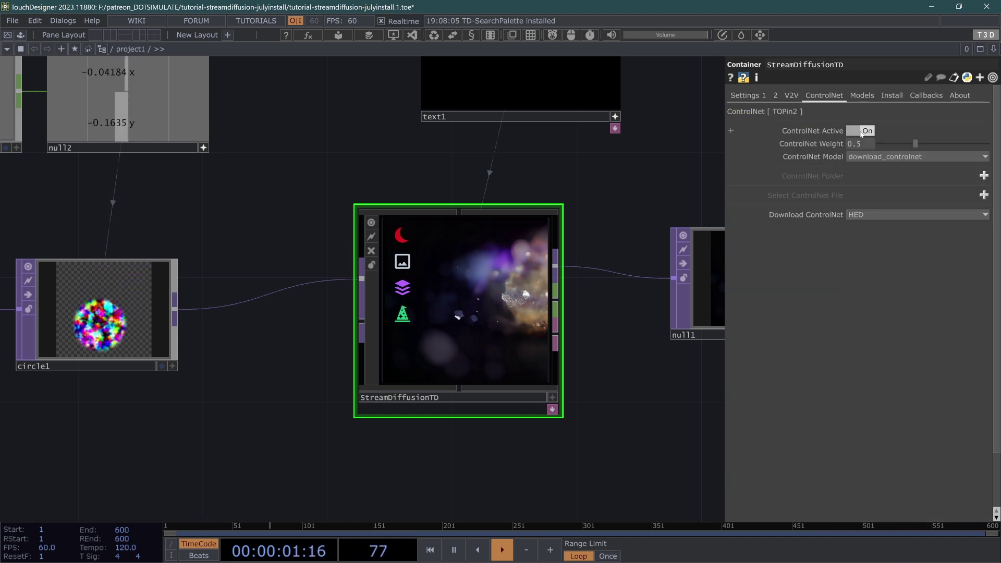
pyautogui.click(869, 219)
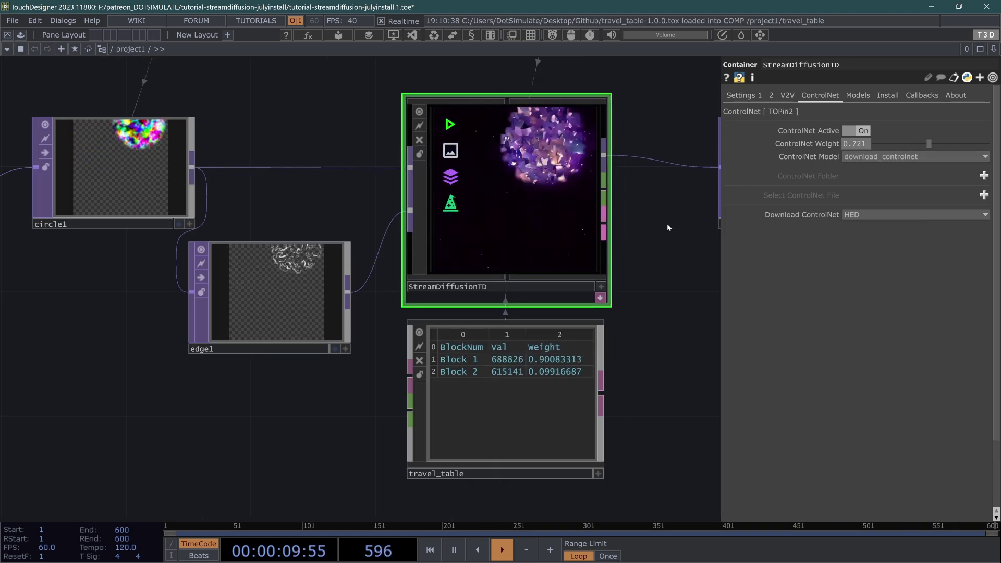
# Step: Lower the ControlNet weight and raise the second denoise step on the StreamDiffusionTD component
pyautogui.moveTo(923, 143); pyautogui.dragTo(894, 140)
pyautogui.click(760, 96)
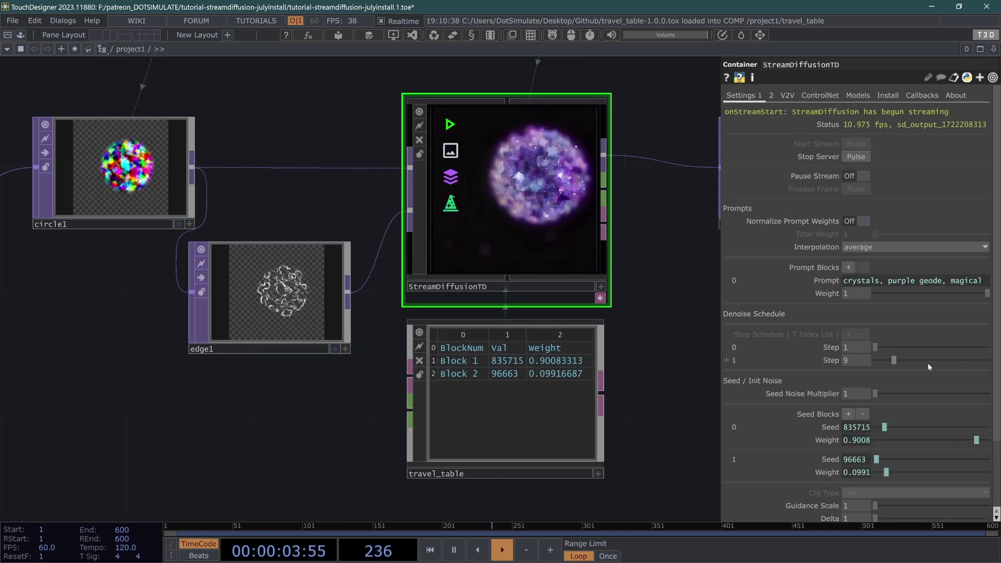
pyautogui.moveTo(894, 360); pyautogui.dragTo(975, 365)
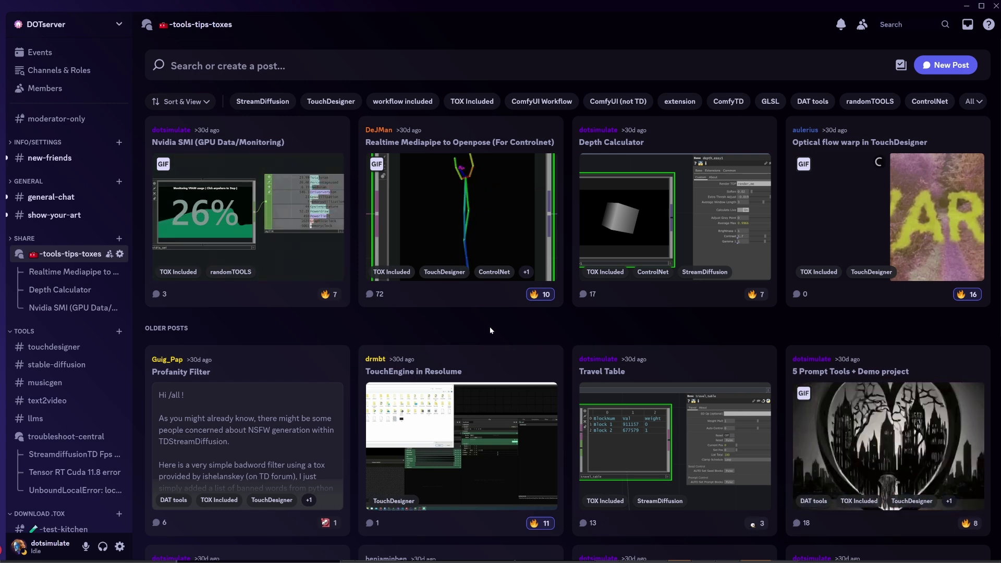
# Step: Browse the tools-tips-toxes forum posts and look back through the shared work in the show-your-art channel
pyautogui.scroll(-7, 489, 331)
pyautogui.scroll(7, 802, 372)
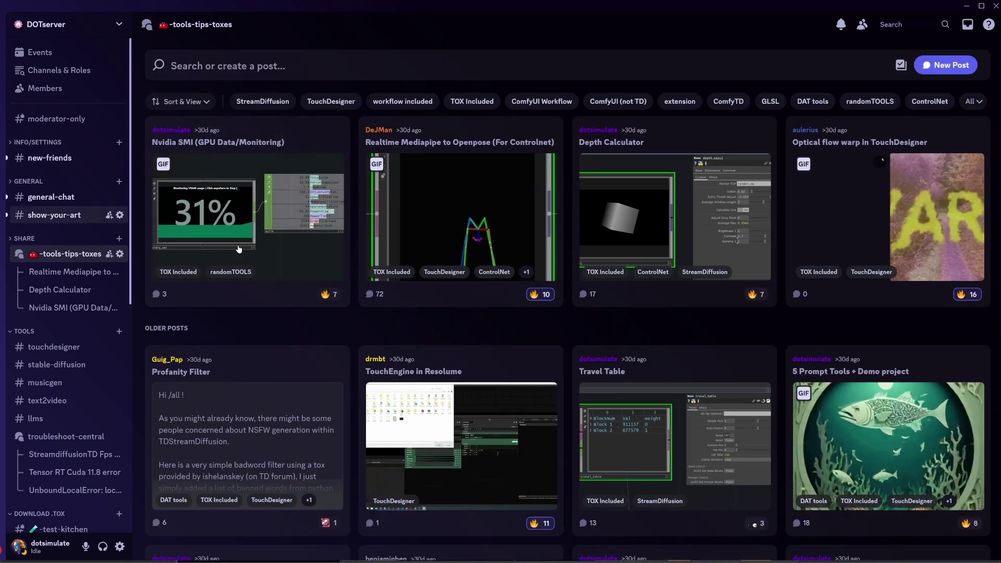
pyautogui.click(49, 216)
pyautogui.scroll(20, 549, 408)
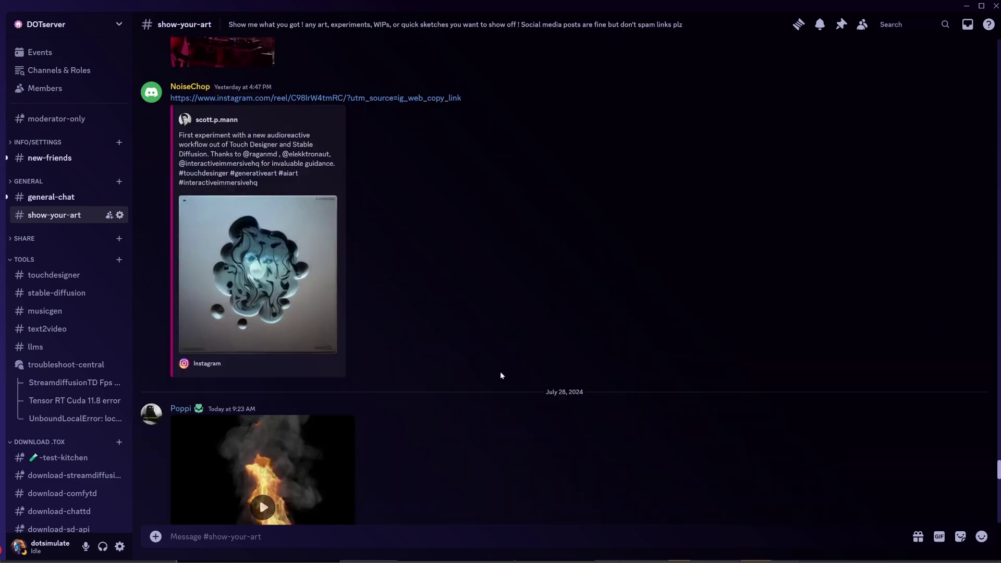
pyautogui.scroll(15, 433, 378)
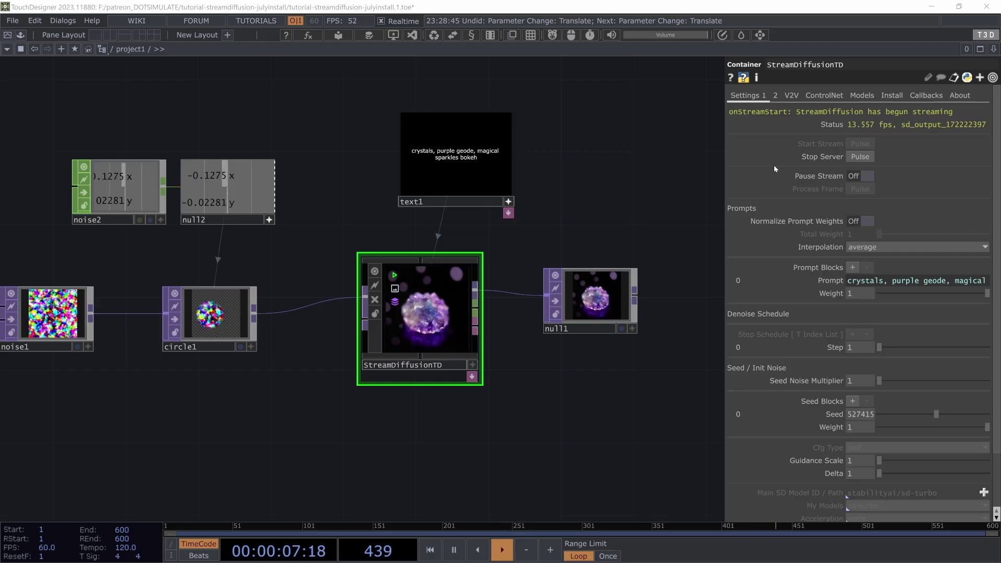
# Step: Switch to TouchDesigner and bring the outro component in the project network into close view
pyautogui.click(609, 189)
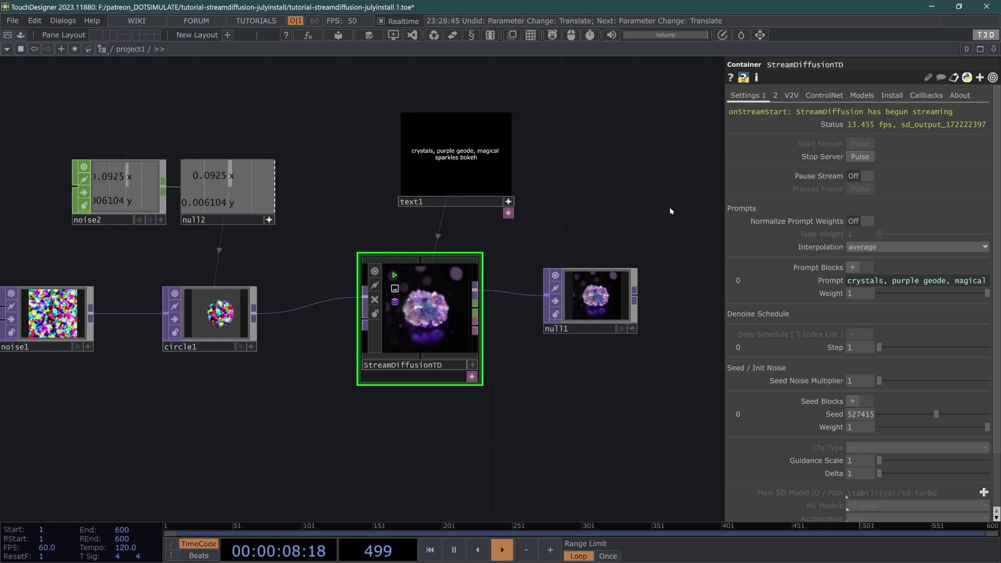
pyautogui.moveTo(669, 208); pyautogui.dragTo(303, 233)
pyautogui.moveTo(541, 314); pyautogui.dragTo(426, 314)
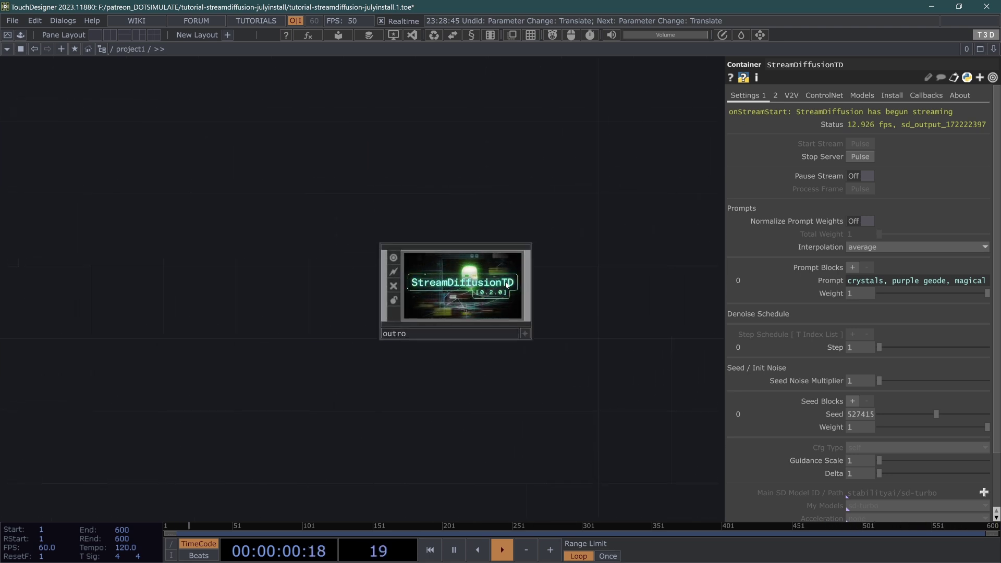
pyautogui.scroll(5, 506, 285)
pyautogui.scroll(3, 371, 309)
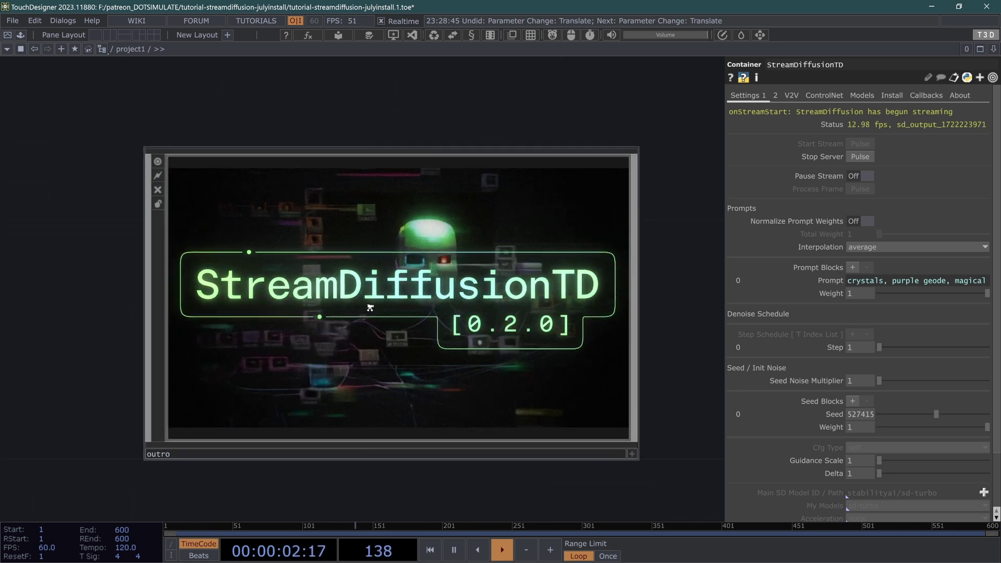